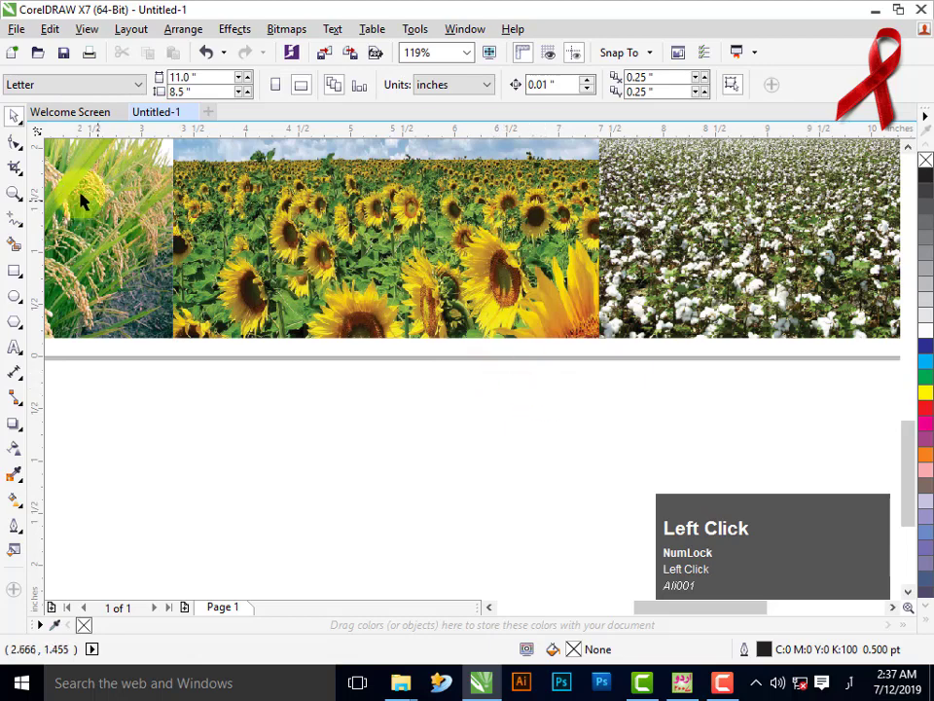
# - Zoom out to the full page showing the sky banner above the rice, sunflower and cotton photos
pyautogui.click(15, 193)
pyautogui.rightClick(459, 244)
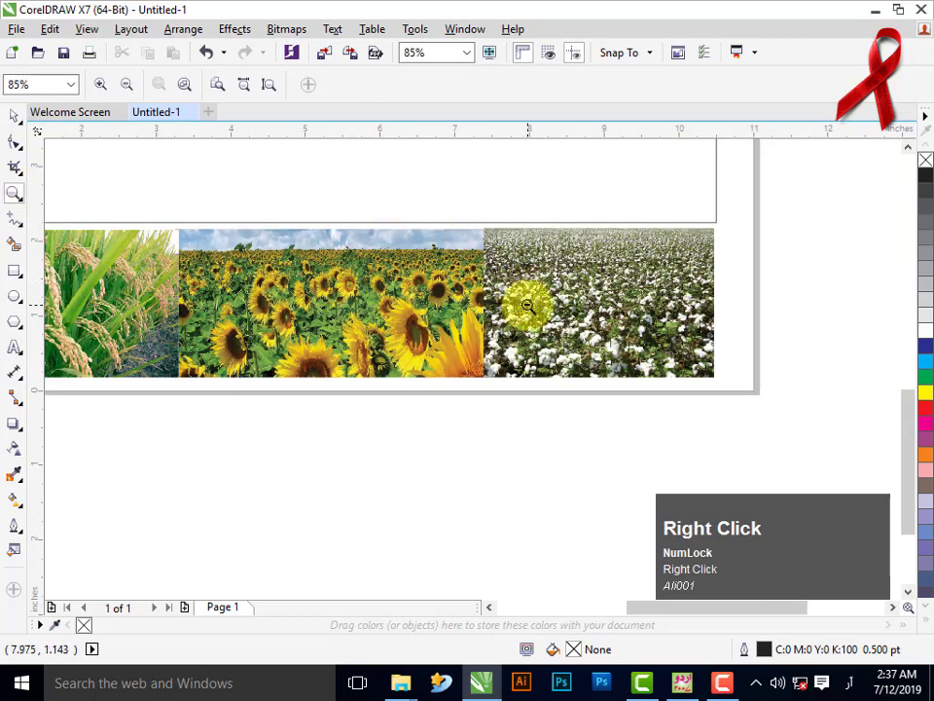
pyautogui.rightClick(479, 285)
pyautogui.rightClick(476, 281)
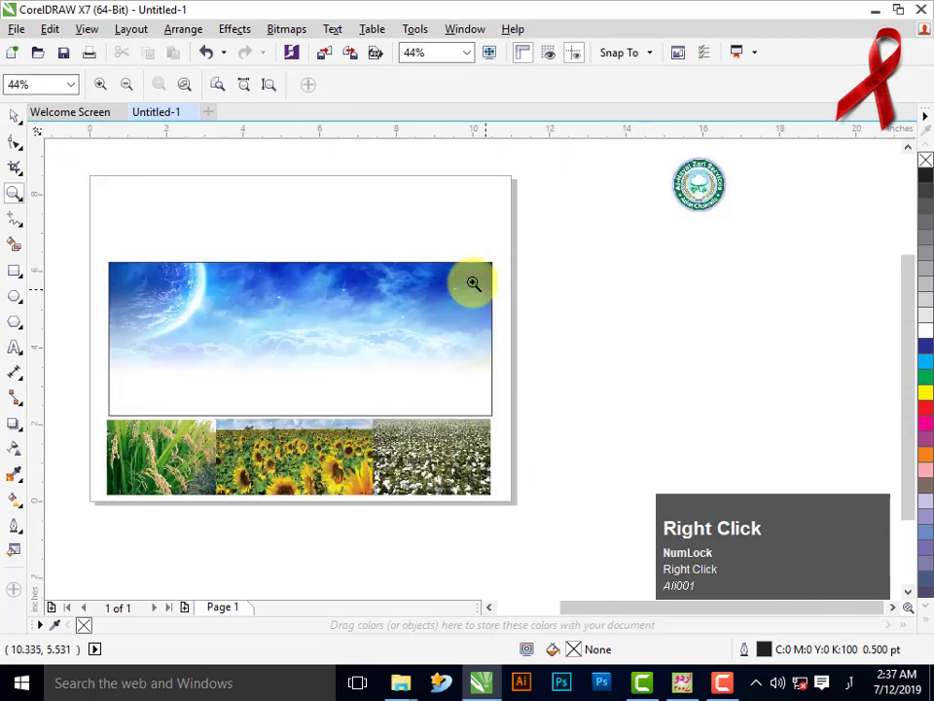
# - Group the three field photos and align them bottom-centre to the sky image
pyautogui.click(14, 116)
pyautogui.moveTo(502, 547); pyautogui.dragTo(538, 543)
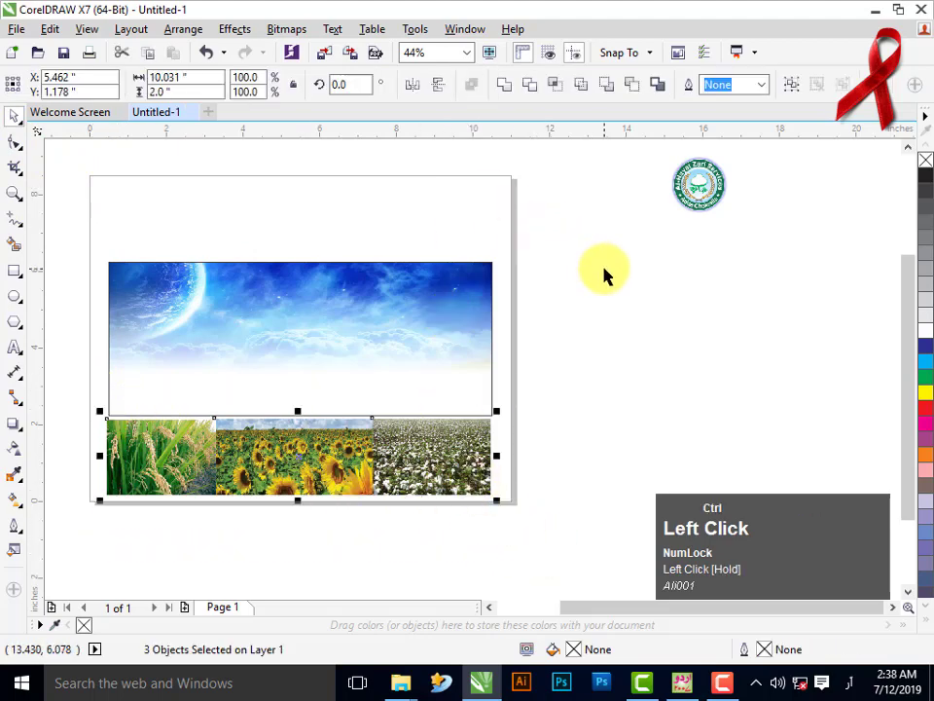
pyautogui.hotkey('ctrl', 'g')
pyautogui.moveTo(463, 418); pyautogui.dragTo(443, 362)
pyautogui.keyDown('shift'); pyautogui.click(431, 330); pyautogui.keyUp('shift')
pyautogui.press('b')
pyautogui.press('e')
pyautogui.press('Escape')
# - Apply a transparency gradient so the photo group fades upward into the sky
pyautogui.click(440, 420)
pyautogui.click(13, 448)
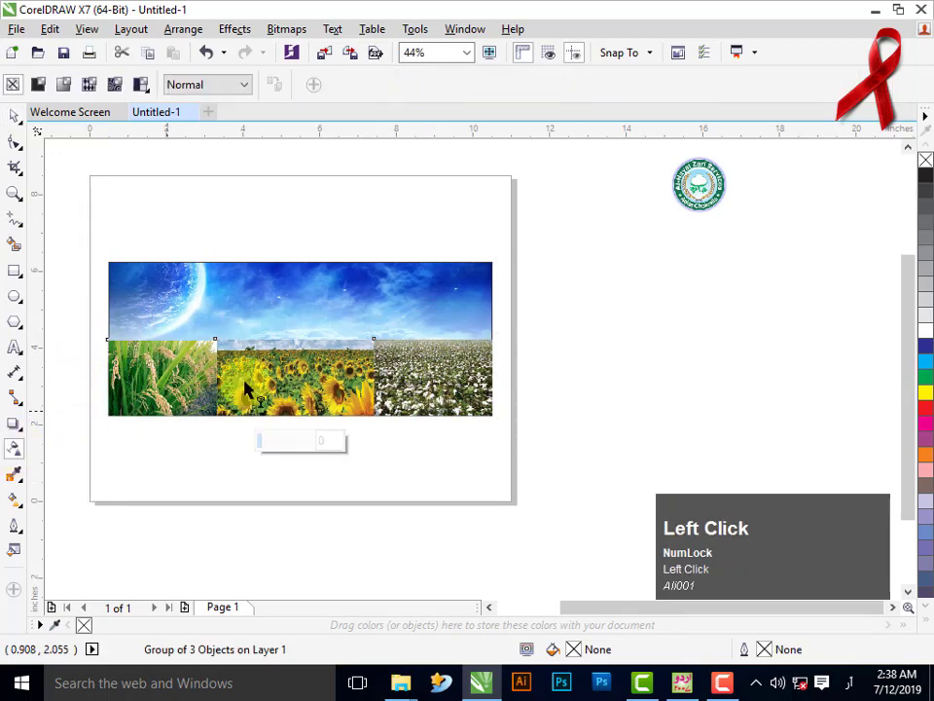
pyautogui.moveTo(303, 380); pyautogui.dragTo(293, 345)
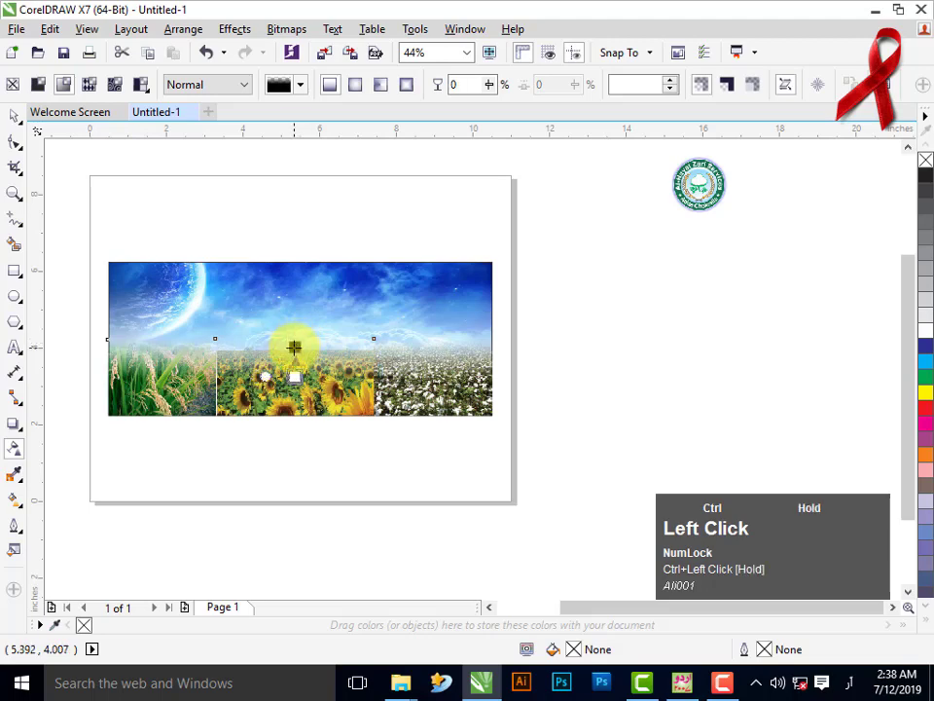
pyautogui.click(502, 382)
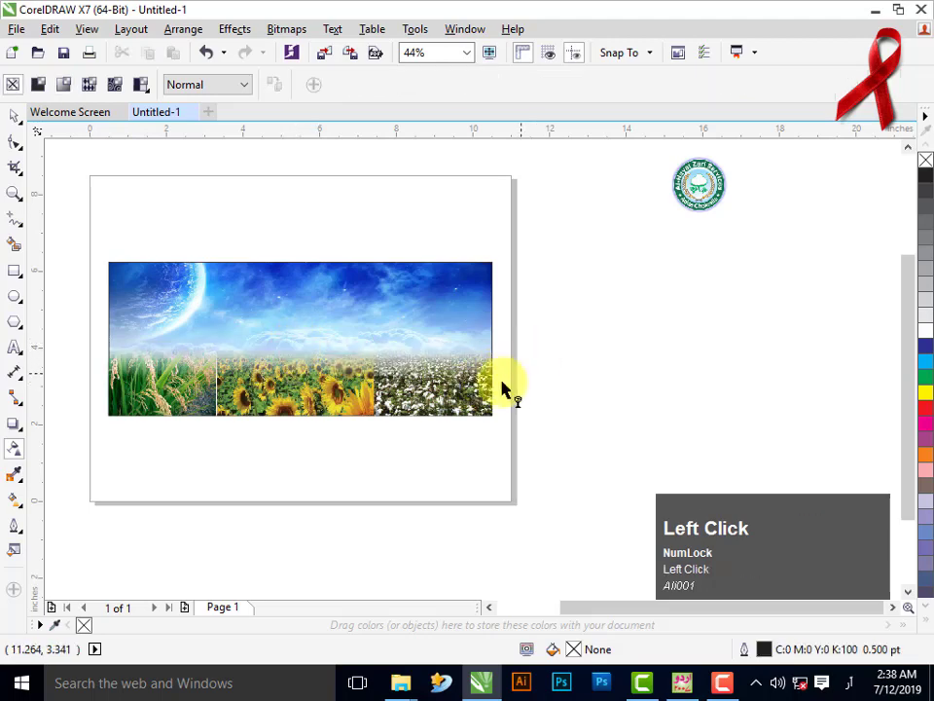
# - PowerClip the photo group inside the sky rectangle
pyautogui.click(15, 116)
pyautogui.click(444, 401)
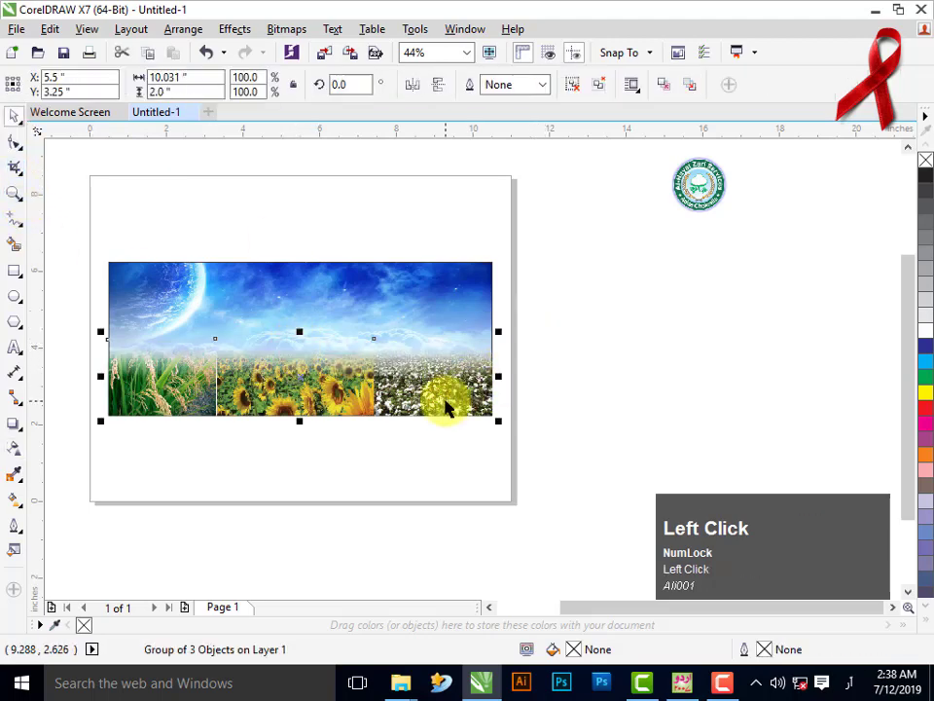
pyautogui.rightClick(447, 407)
pyautogui.click(471, 220)
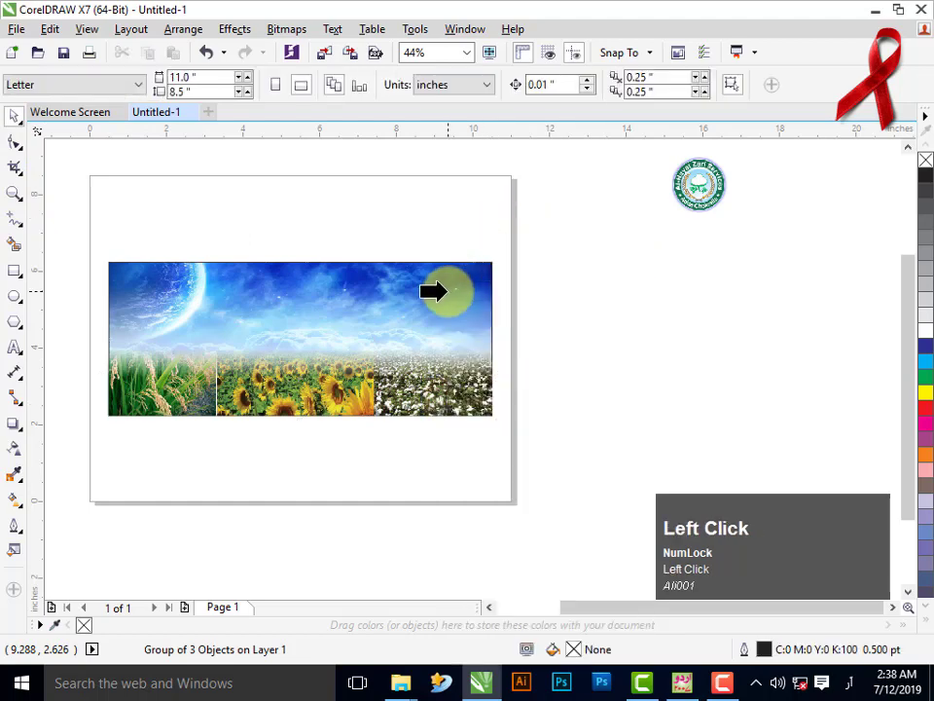
pyautogui.click(448, 291)
pyautogui.click(577, 350)
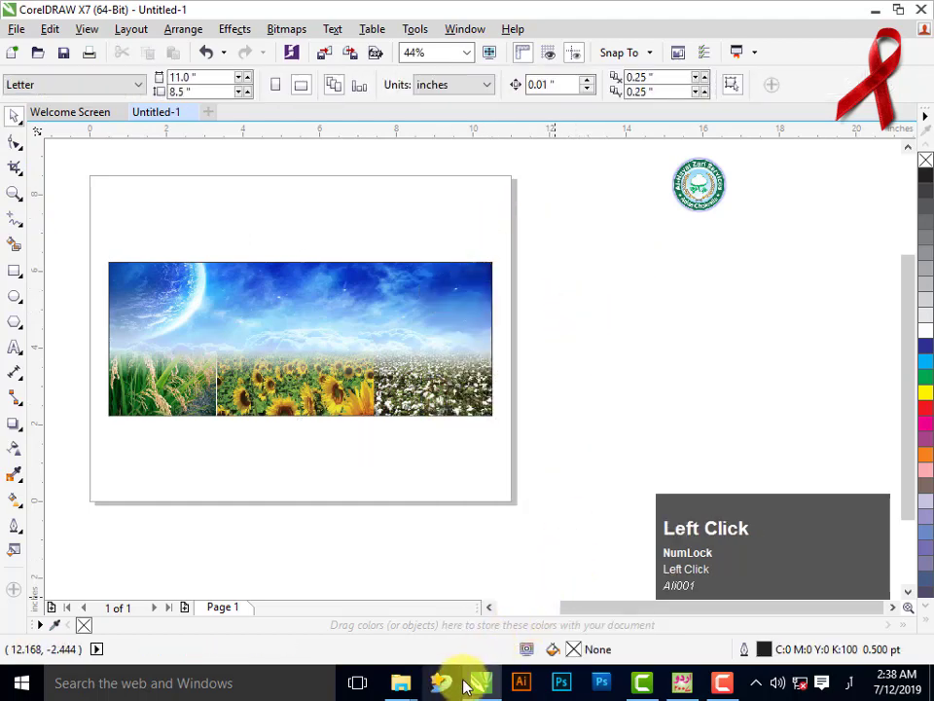
# - In InPage, finish typing the Urdu headline and set the whole line to 50pt
pyautogui.click(681, 681)
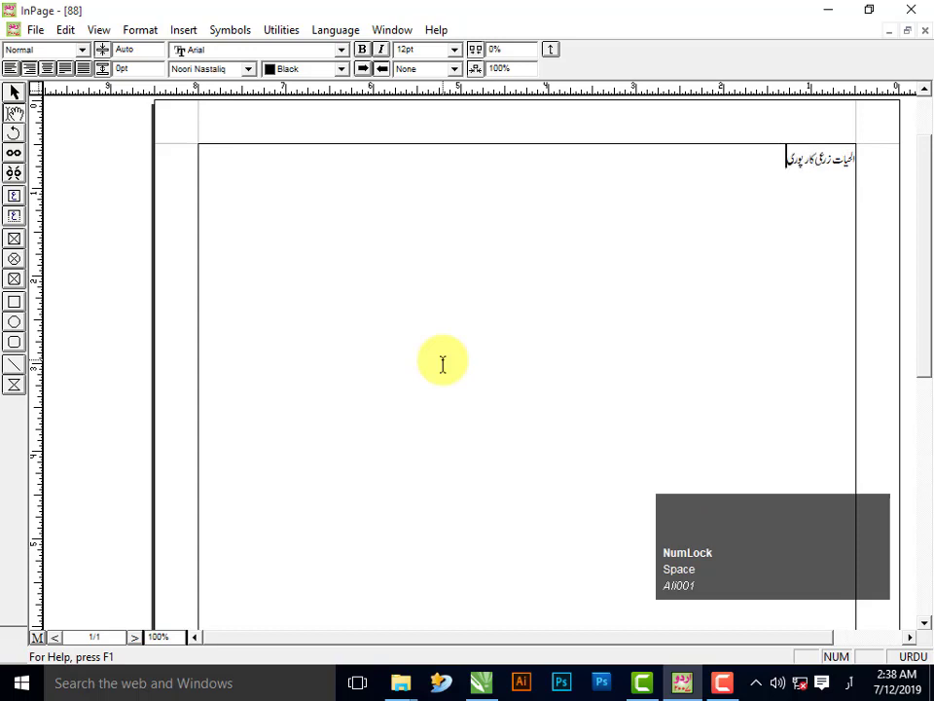
pyautogui.write('شن')
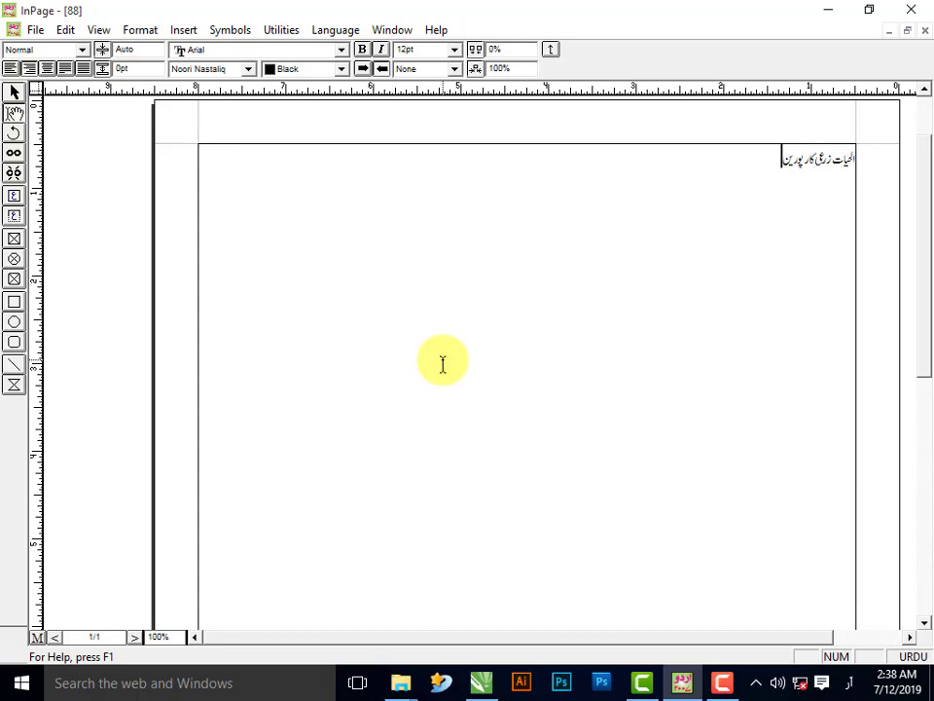
pyautogui.press('BackSpace')
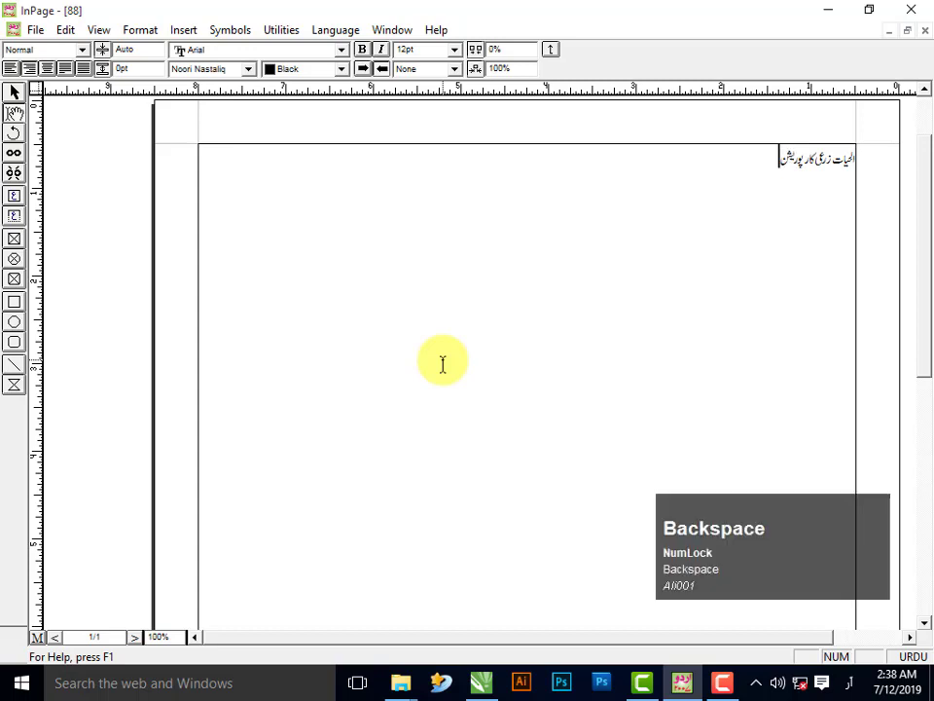
pyautogui.hotkey('ctrl', 'a')
pyautogui.press('F12')
pyautogui.write('50')
pyautogui.press('Return')
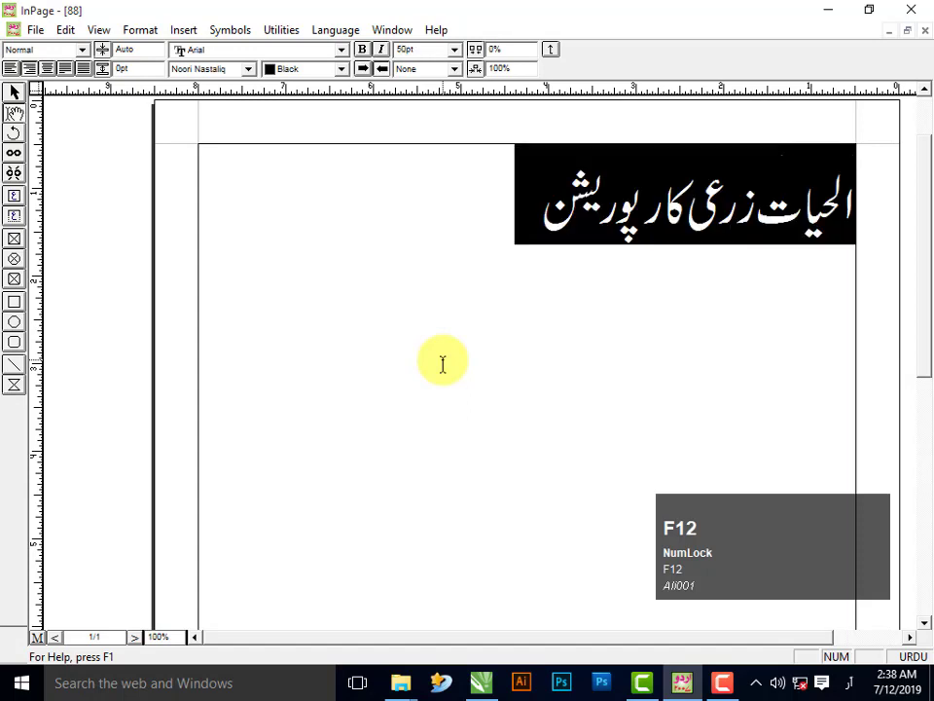
pyautogui.click(461, 362)
# - Set the first word الحیات in Bombay Black and select the headline text box
pyautogui.click(745, 228)
pyautogui.moveTo(755, 228); pyautogui.dragTo(929, 214)
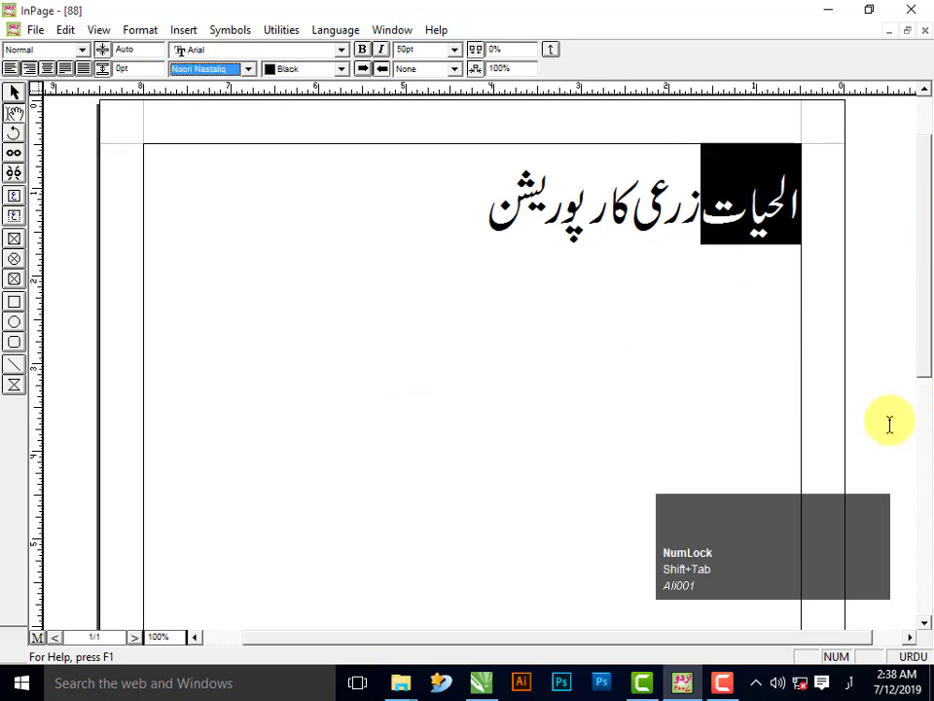
pyautogui.click(852, 684)
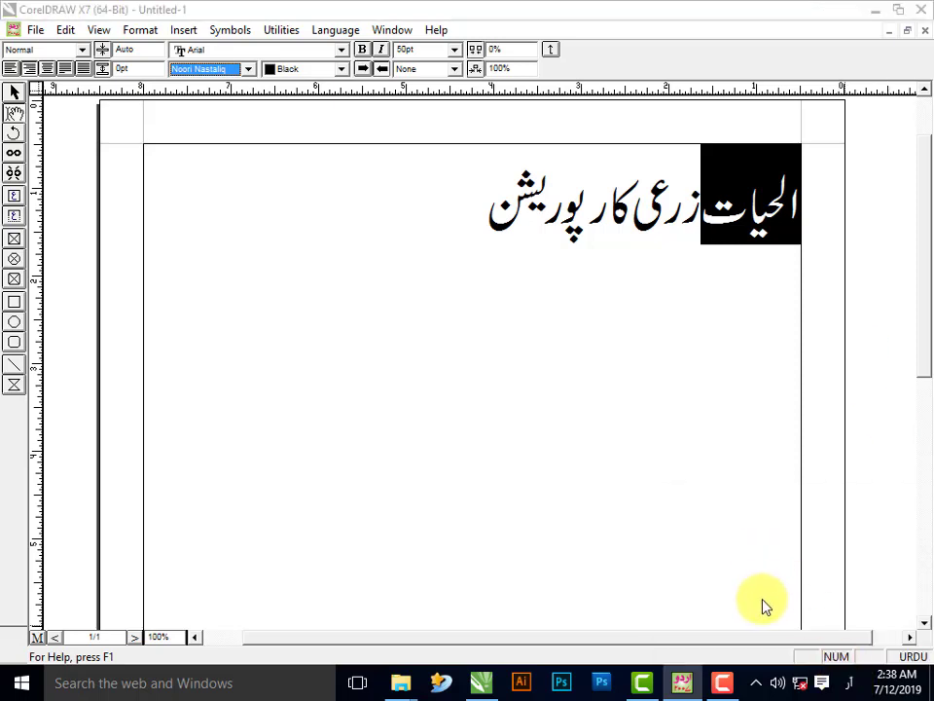
pyautogui.click(719, 520)
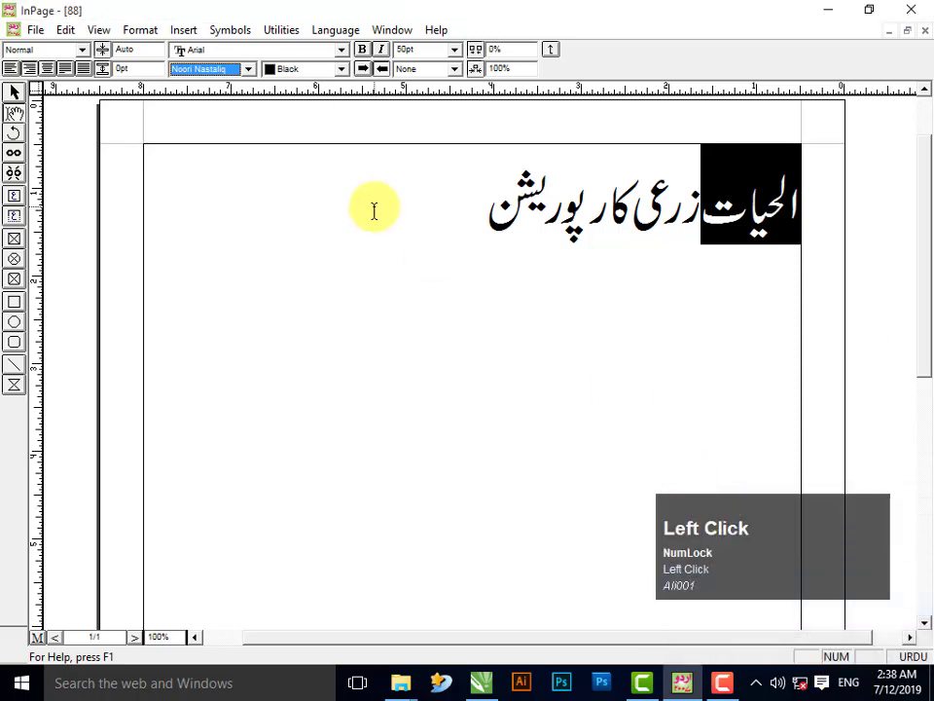
pyautogui.press('F12')
pyautogui.press('Return')
pyautogui.click(16, 91)
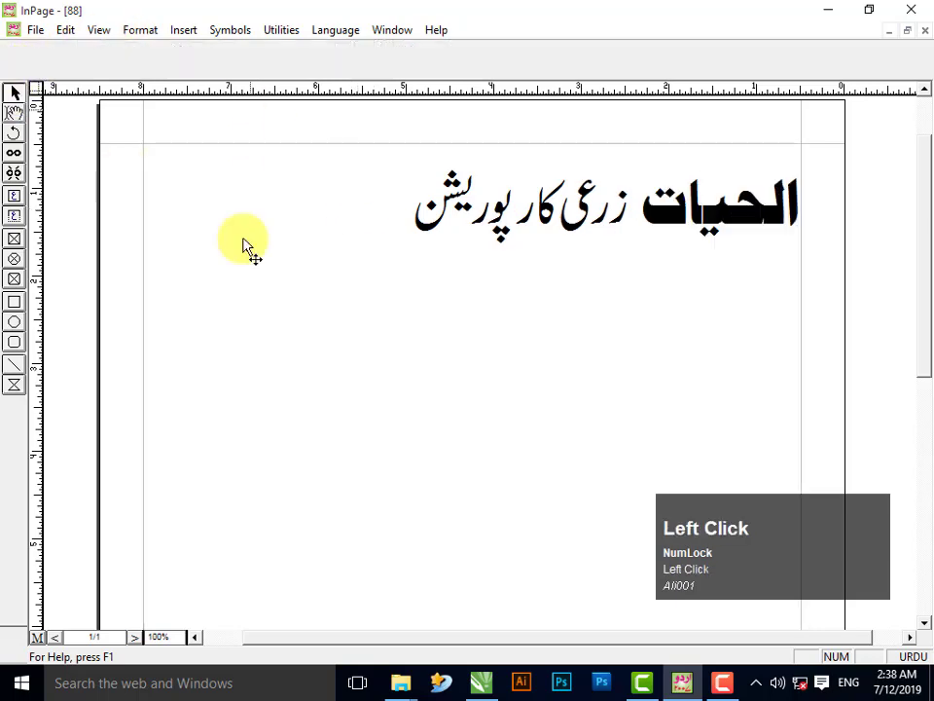
pyautogui.keyDown('ctrl'); pyautogui.click(334, 281); pyautogui.keyUp('ctrl')
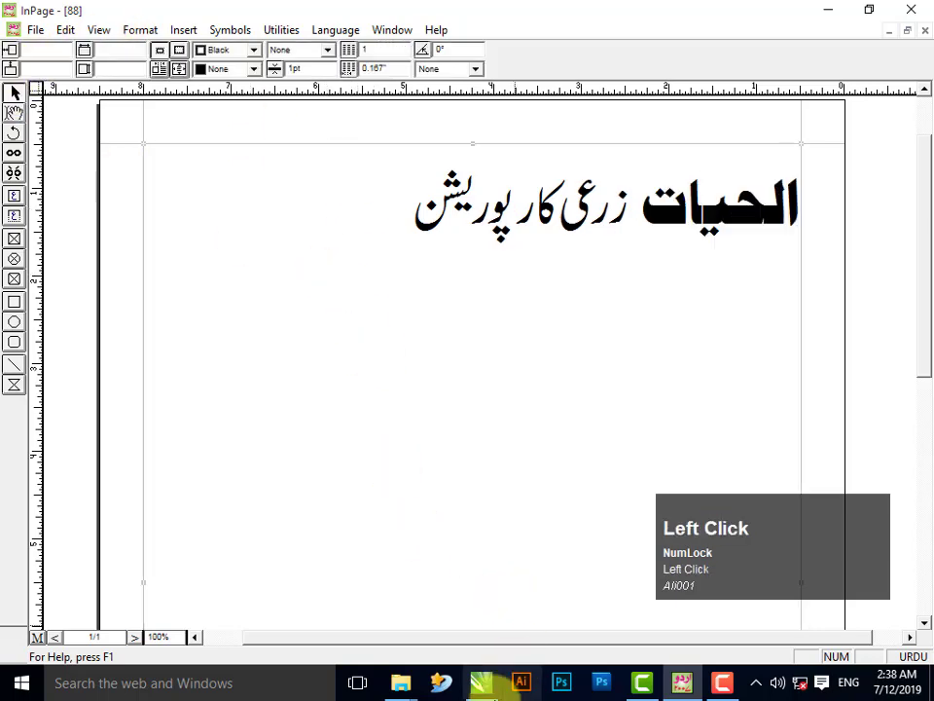
pyautogui.click(483, 684)
# - Paste the Urdu headline into CorelDRAW, enlarge it and place it beside the banner
pyautogui.hotkey('ctrl', 'v')
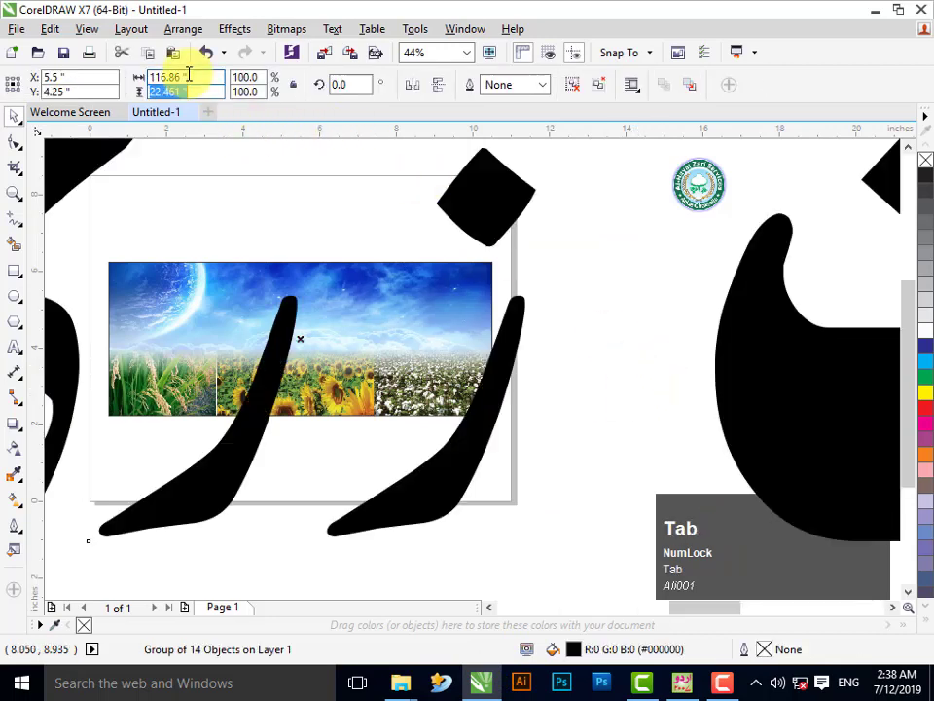
pyautogui.press('Tab')
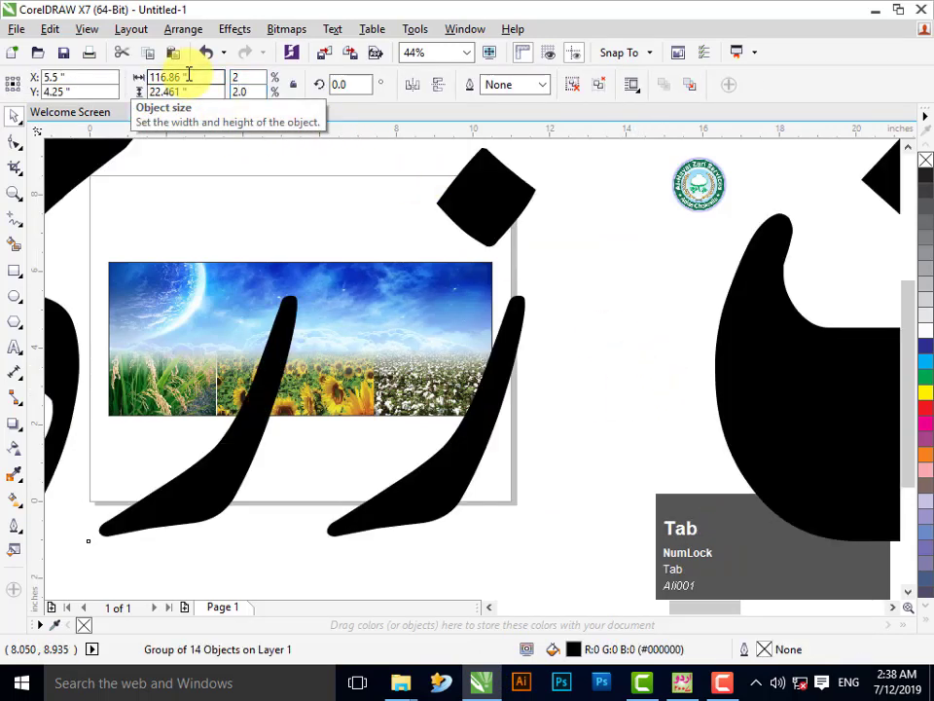
pyautogui.click(467, 295)
pyautogui.click(343, 341)
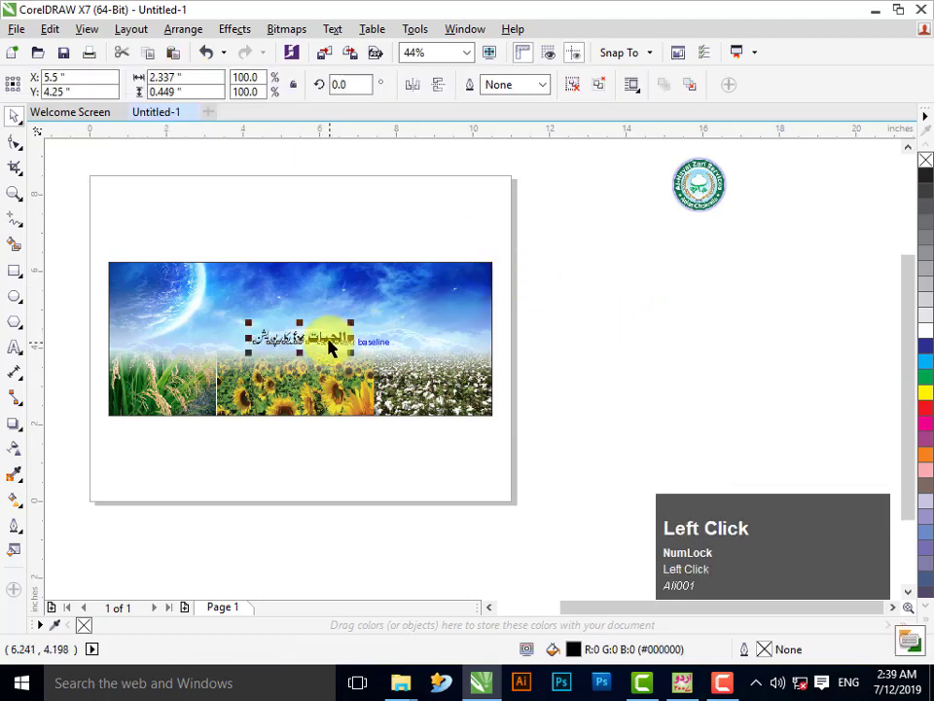
pyautogui.moveTo(352, 355); pyautogui.dragTo(477, 403)
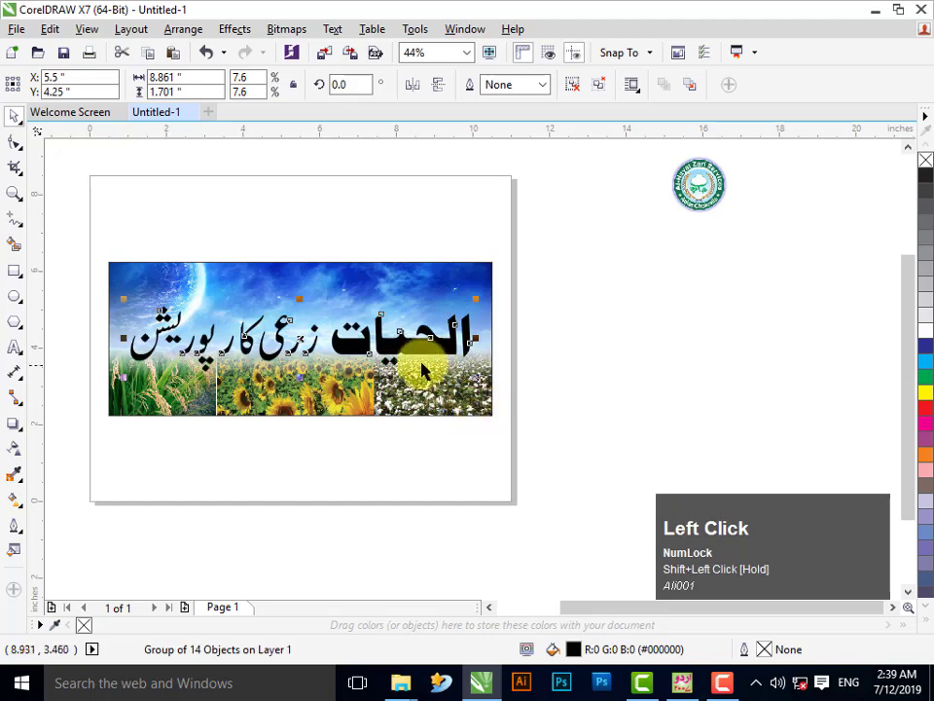
pyautogui.moveTo(380, 343); pyautogui.dragTo(781, 333)
pyautogui.click(883, 295)
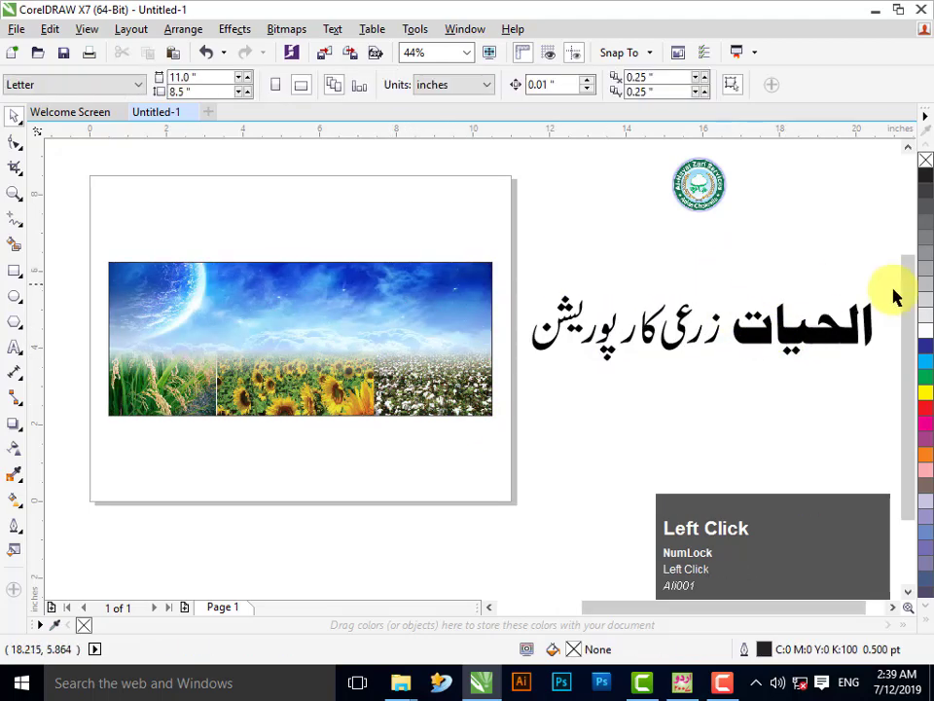
pyautogui.click(12, 194)
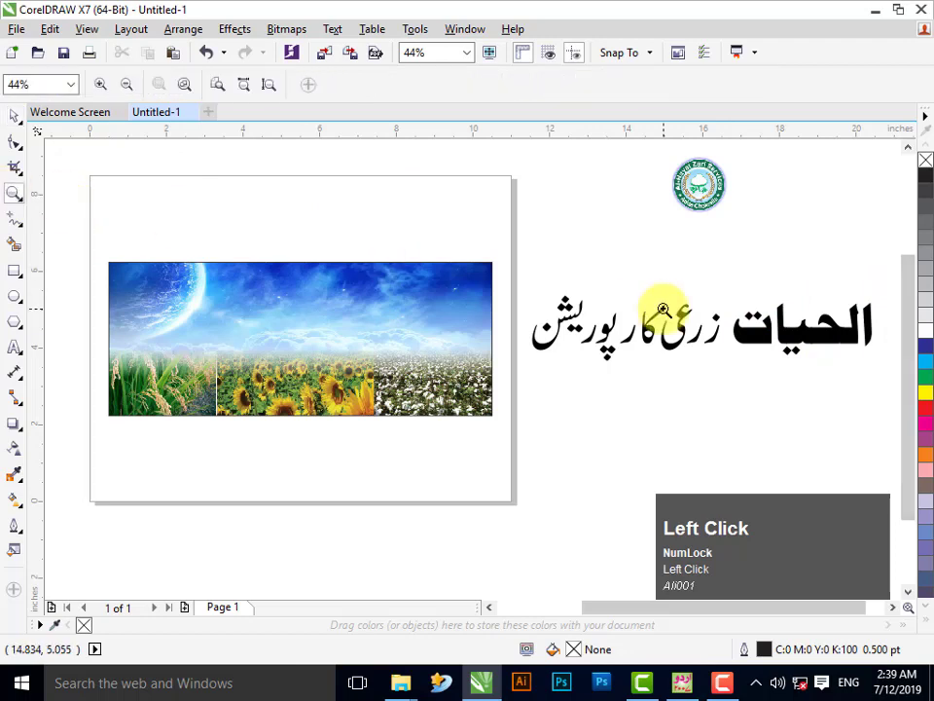
pyautogui.moveTo(518, 262); pyautogui.dragTo(884, 379)
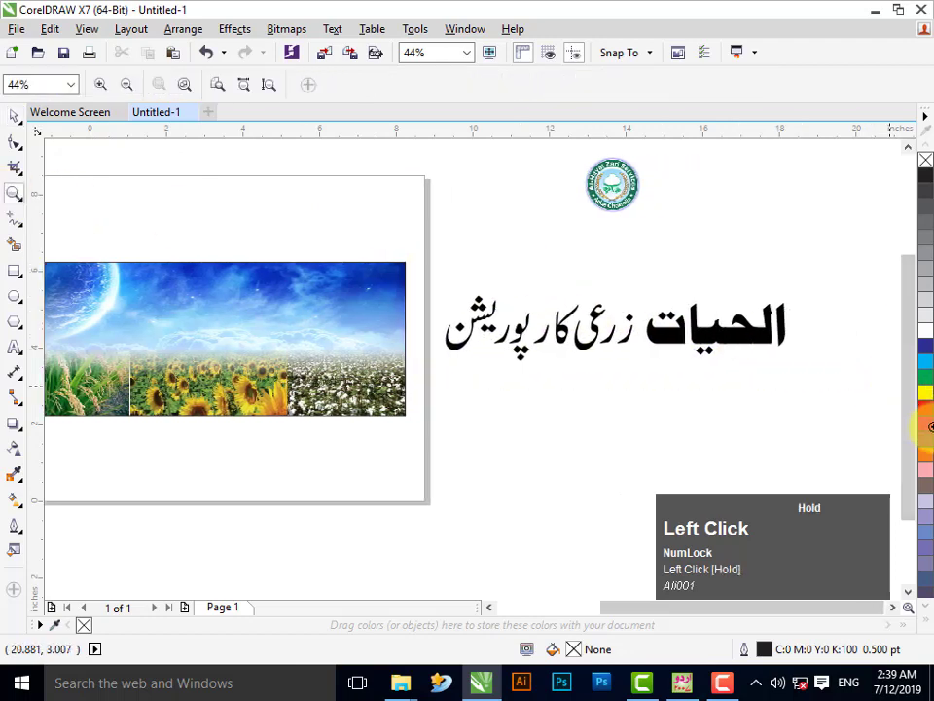
# - Break the headline into separate letters and group the letters of الحیات
pyautogui.click(13, 114)
pyautogui.click(414, 346)
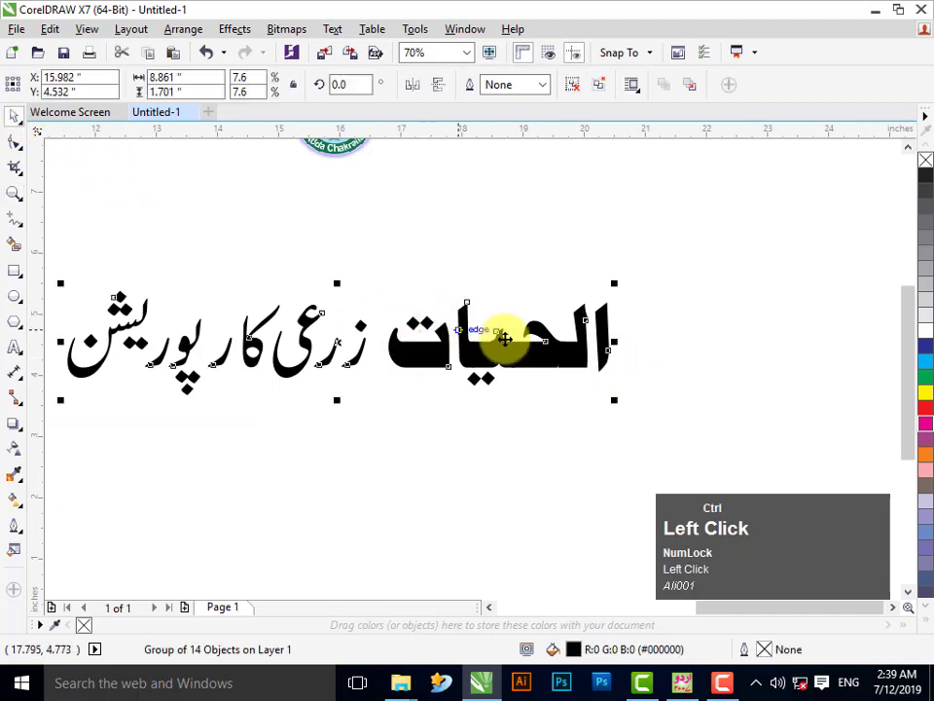
pyautogui.keyDown('ctrl'); pyautogui.click(553, 385); pyautogui.keyUp('ctrl')
pyautogui.click(665, 253)
pyautogui.moveTo(668, 241); pyautogui.dragTo(366, 418)
pyautogui.hotkey('ctrl', 'g')
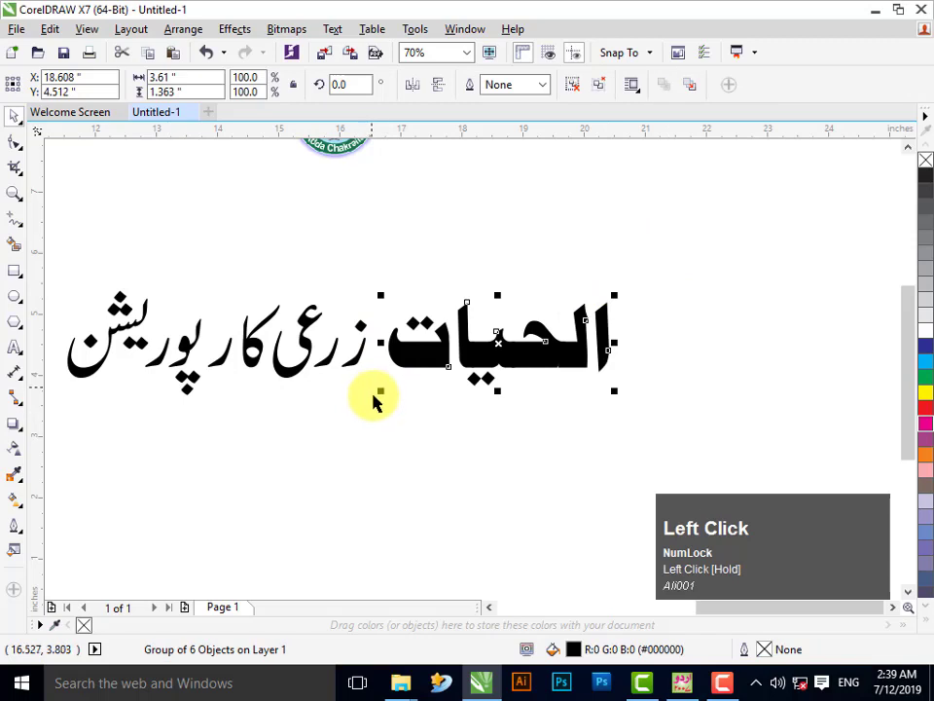
pyautogui.click(209, 301)
pyautogui.click(15, 194)
pyautogui.moveTo(46, 246); pyautogui.dragTo(513, 535)
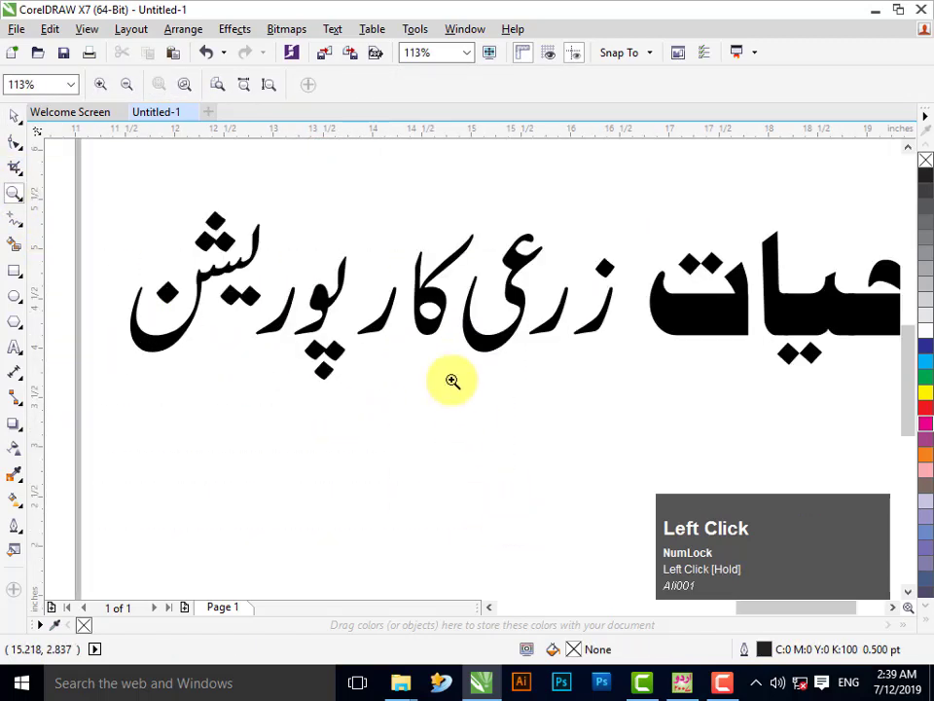
# - Try shifting the last two letters right to tighten spacing, then undo it
pyautogui.click(13, 120)
pyautogui.keyDown('ctrl'); pyautogui.click(165, 346); pyautogui.keyUp('ctrl')
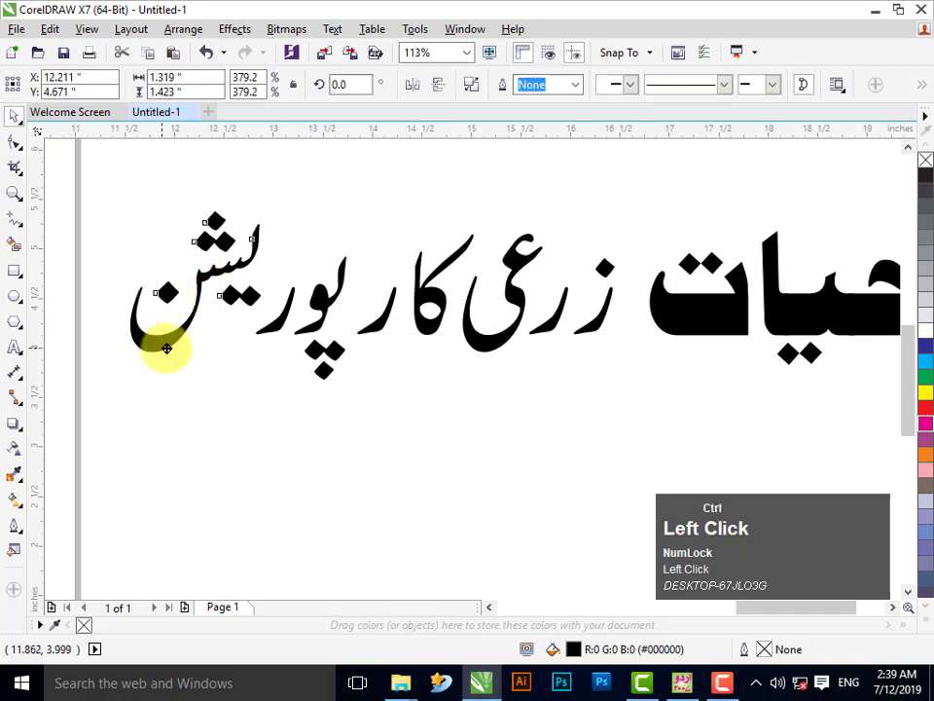
pyautogui.moveTo(180, 350); pyautogui.dragTo(182, 351)
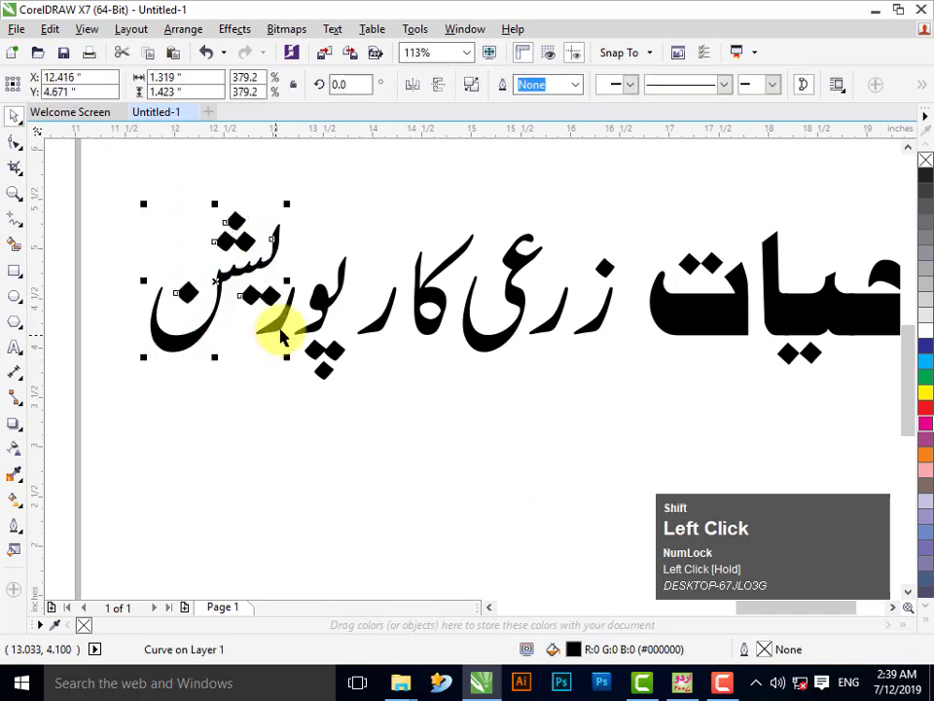
pyautogui.keyDown('shift'); pyautogui.click(275, 325); pyautogui.keyUp('shift')
pyautogui.moveTo(276, 322); pyautogui.dragTo(296, 329)
pyautogui.hotkey('ctrl', 'z')
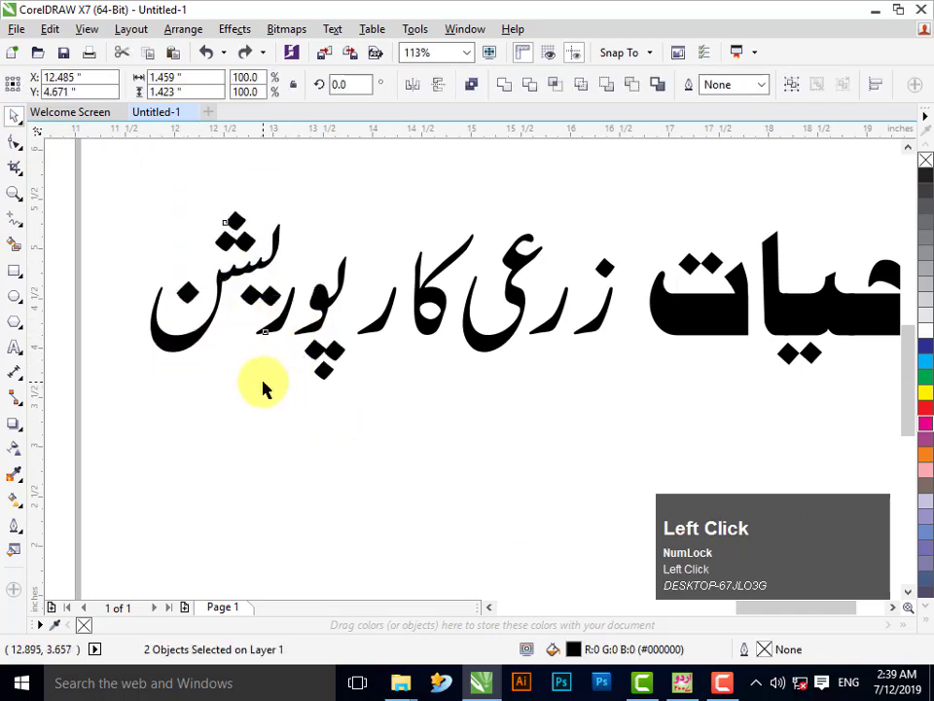
pyautogui.click(142, 245)
# - Select the left-hand letters and nudge them right to close the gaps
pyautogui.moveTo(98, 198); pyautogui.dragTo(272, 317)
pyautogui.keyDown('shift'); pyautogui.click(272, 327); pyautogui.keyUp('shift')
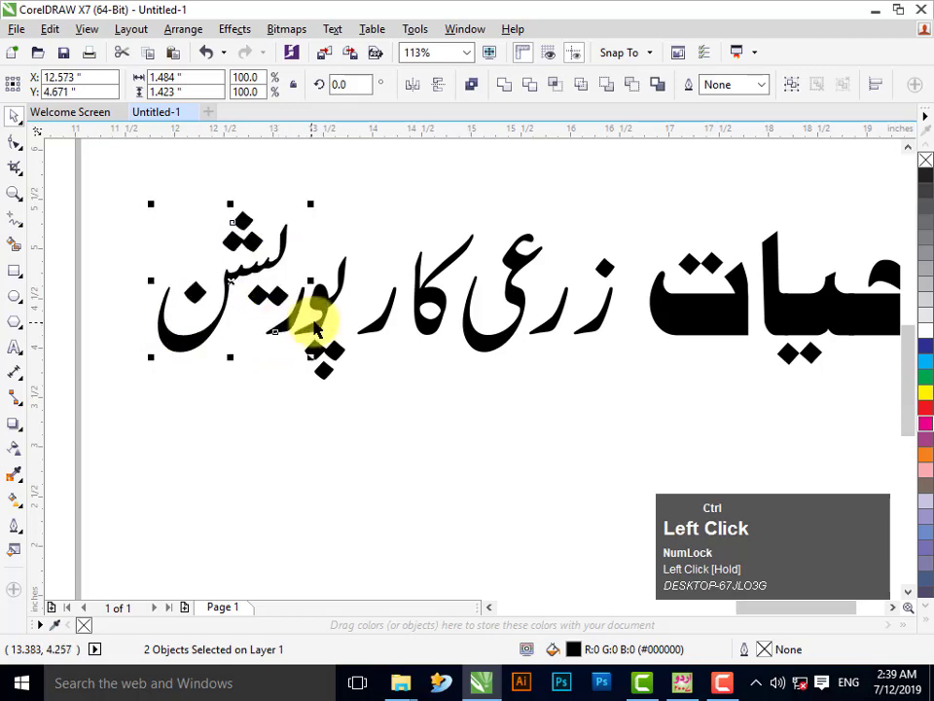
pyautogui.keyDown('shift'); pyautogui.click(326, 310); pyautogui.keyUp('shift')
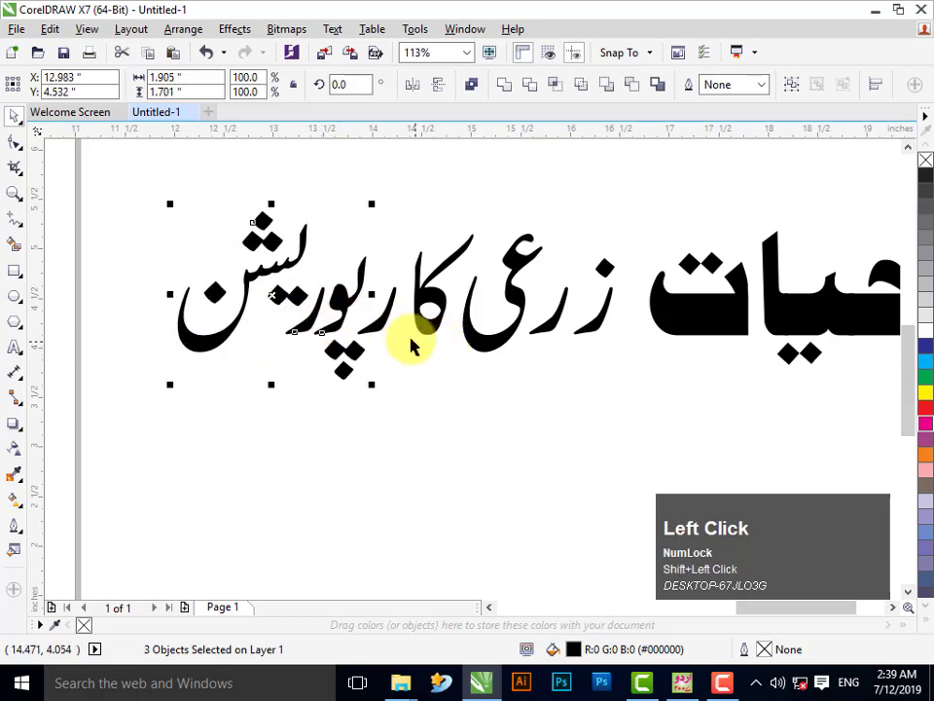
pyautogui.keyDown('shift'); pyautogui.click(380, 323); pyautogui.keyUp('shift')
pyautogui.moveTo(380, 323); pyautogui.dragTo(422, 336)
pyautogui.hotkey('ctrl', 'Right')
pyautogui.hotkey('ctrl', 'Right')
pyautogui.keyDown('shift'); pyautogui.click(477, 346); pyautogui.keyUp('shift')
pyautogui.hotkey('ctrl', 'Right')
pyautogui.hotkey('ctrl', 'Right')
pyautogui.hotkey('ctrl', 'Right')
pyautogui.hotkey('ctrl', 'Right')
pyautogui.hotkey('ctrl', 'Right')
pyautogui.moveTo(130, 155); pyautogui.dragTo(636, 410)
pyautogui.hotkey('ctrl', 'Right')
pyautogui.hotkey('ctrl', 'Right')
pyautogui.hotkey('ctrl', 'Right')
pyautogui.hotkey('ctrl', 'Right')
pyautogui.hotkey('ctrl', 'Right')
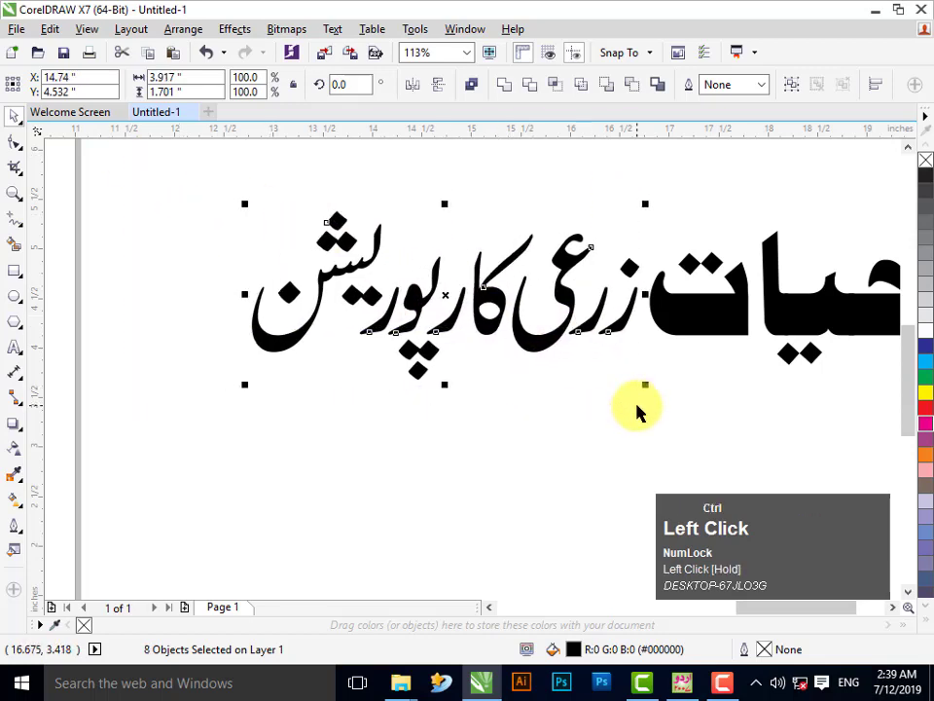
# - Group all nine title pieces into one object and frame the page and title
pyautogui.click(637, 410)
pyautogui.press('F3')
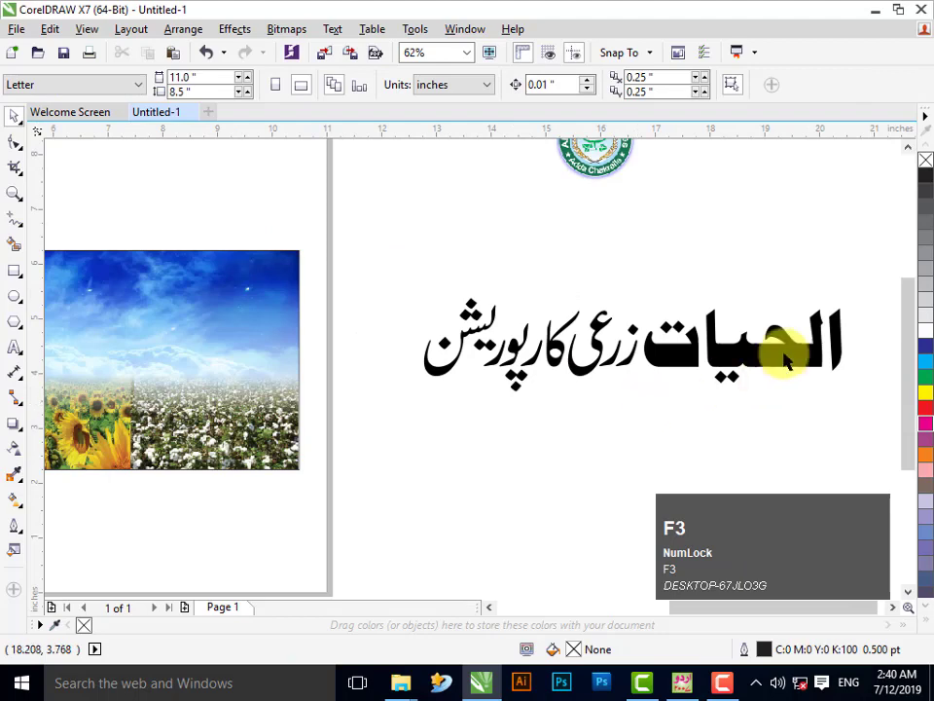
pyautogui.moveTo(862, 270); pyautogui.dragTo(381, 455)
pyautogui.hotkey('ctrl', 'g')
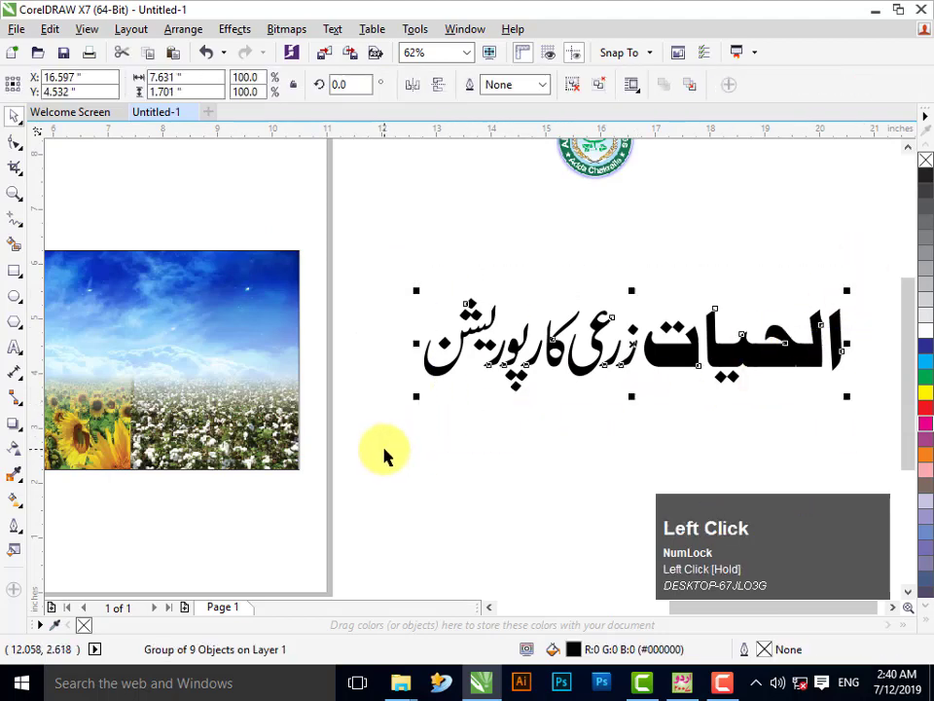
pyautogui.click(384, 456)
pyautogui.press('F3')
pyautogui.press('F2')
pyautogui.click(17, 191)
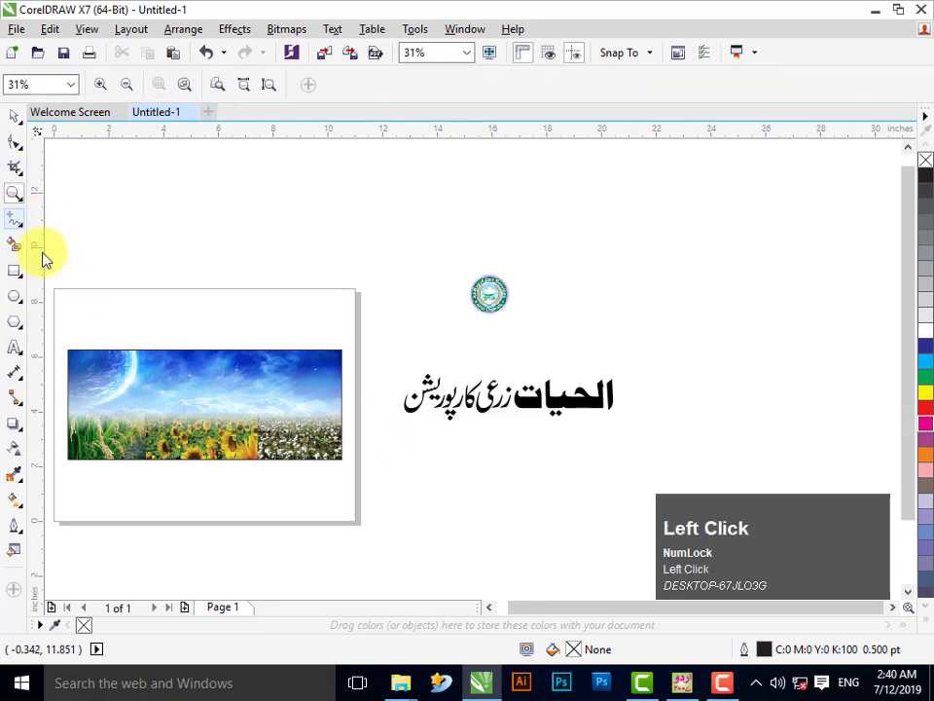
pyautogui.moveTo(45, 272); pyautogui.dragTo(691, 545)
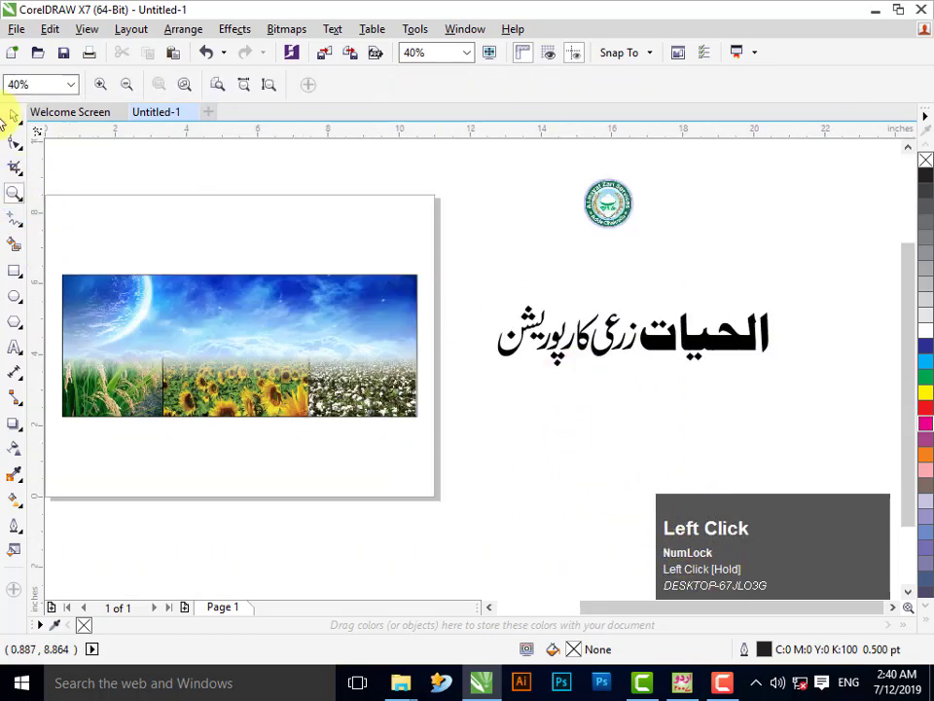
pyautogui.moveTo(896, 604); pyautogui.dragTo(113, 142)
# - Drag the grouped Urdu title onto the banner's sky and zoom in on the banner
pyautogui.click(14, 116)
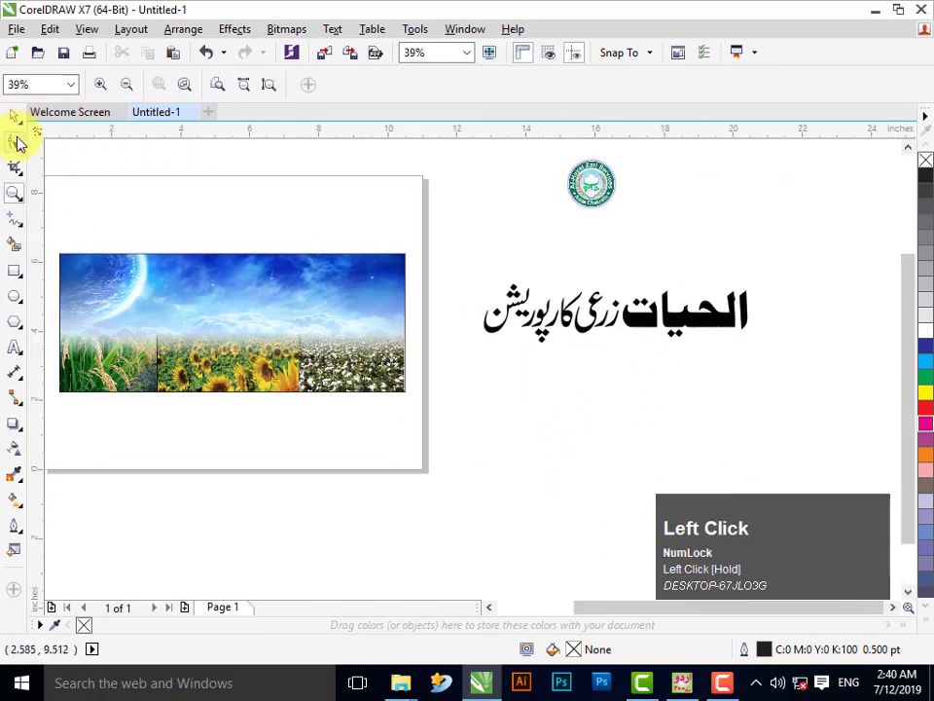
pyautogui.click(194, 322)
pyautogui.click(600, 318)
pyautogui.moveTo(600, 321); pyautogui.dragTo(298, 317)
pyautogui.press('F2')
pyautogui.moveTo(431, 234); pyautogui.dragTo(6, 580)
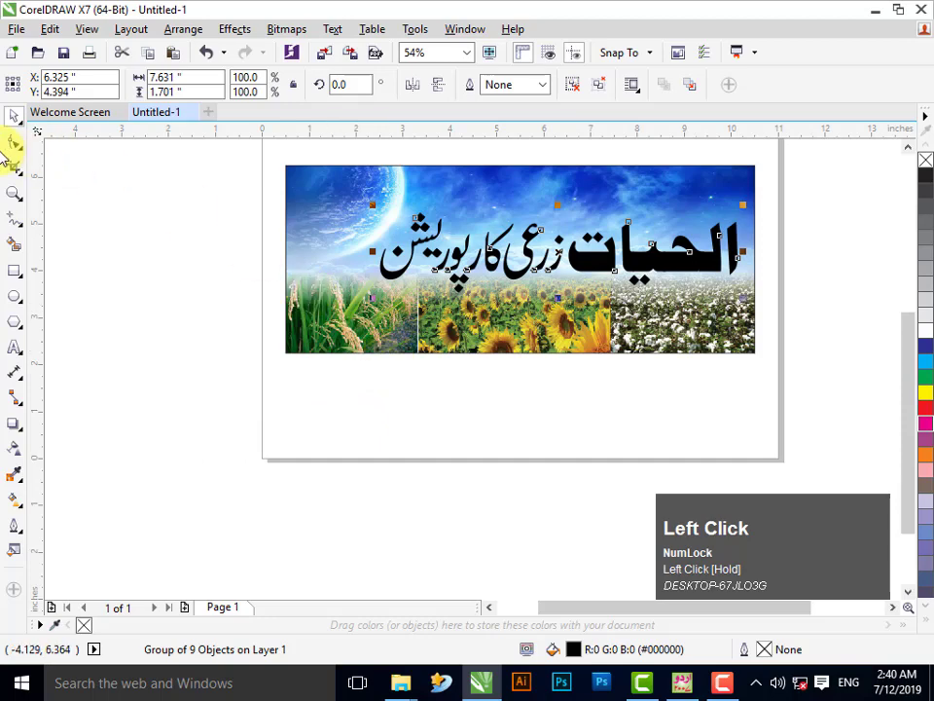
pyautogui.click(137, 230)
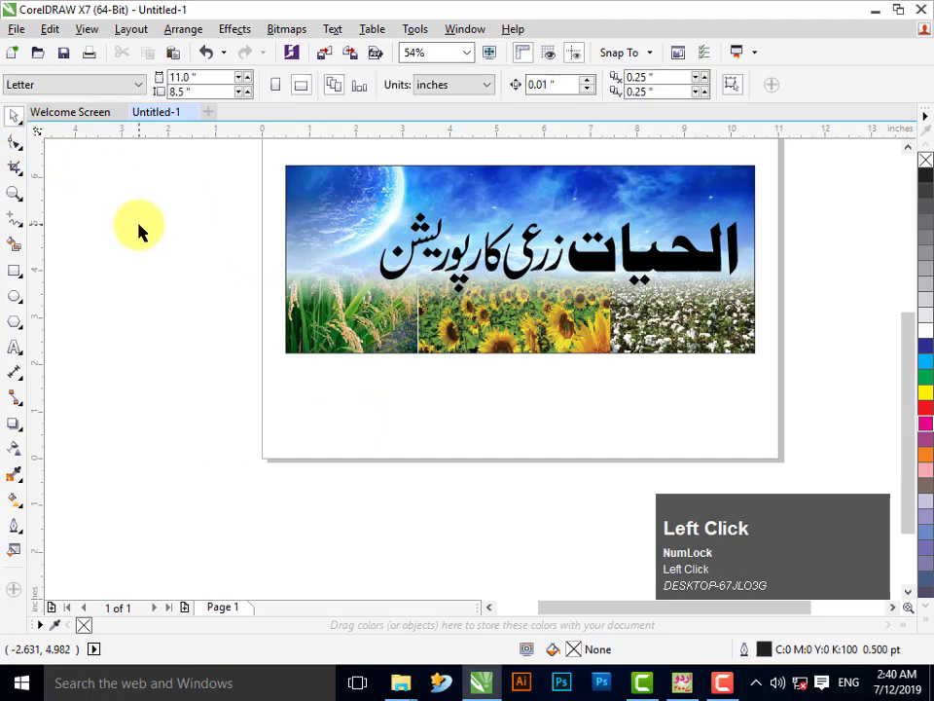
pyautogui.press('z')
pyautogui.rightClick(419, 265)
pyautogui.moveTo(408, 253); pyautogui.dragTo(918, 594)
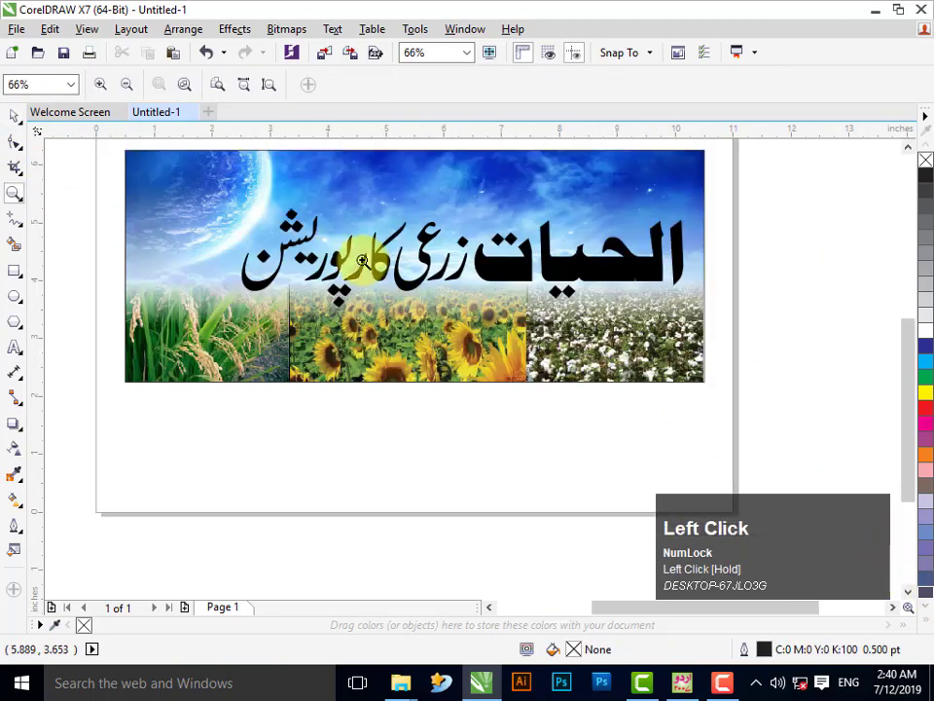
pyautogui.click(16, 127)
pyautogui.click(500, 260)
# - Fill the Urdu title red with an 8 pt white outline with rounded corners
pyautogui.click(926, 409)
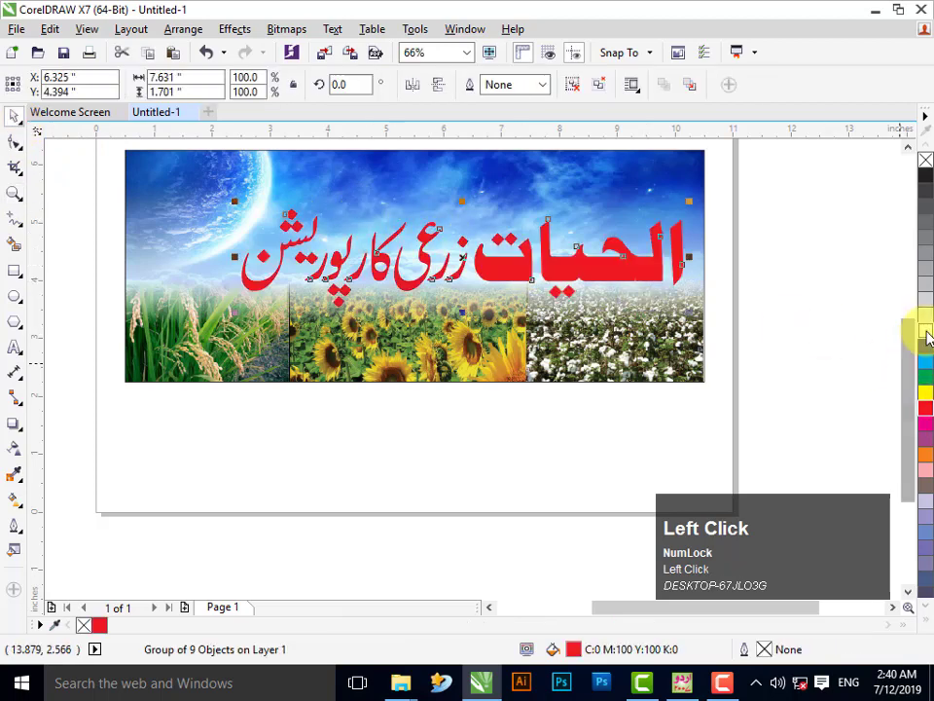
pyautogui.rightClick(921, 331)
pyautogui.click(539, 86)
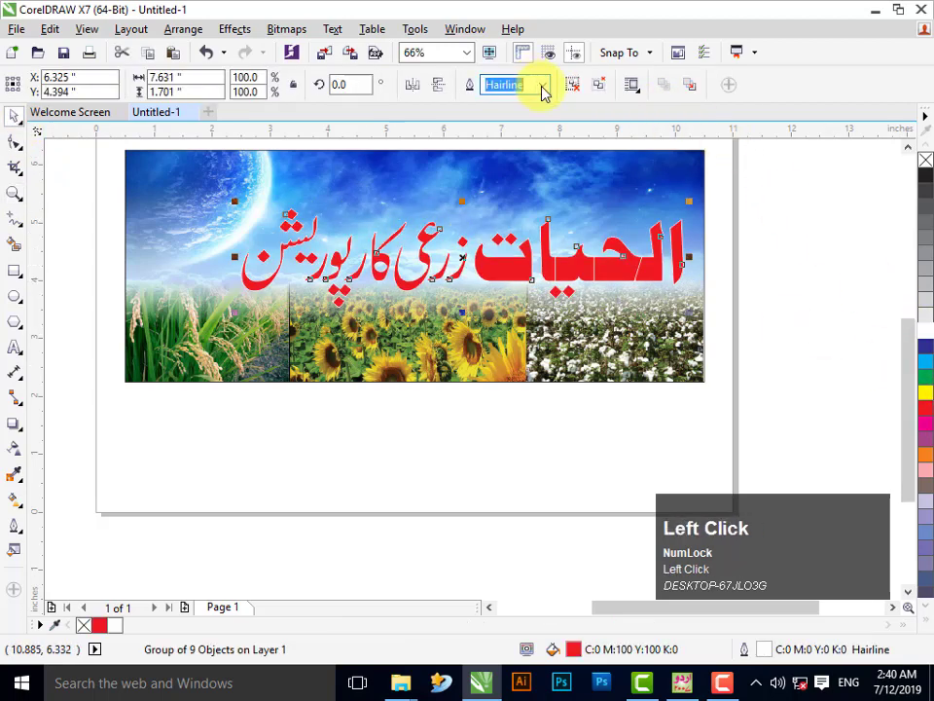
pyautogui.click(530, 227)
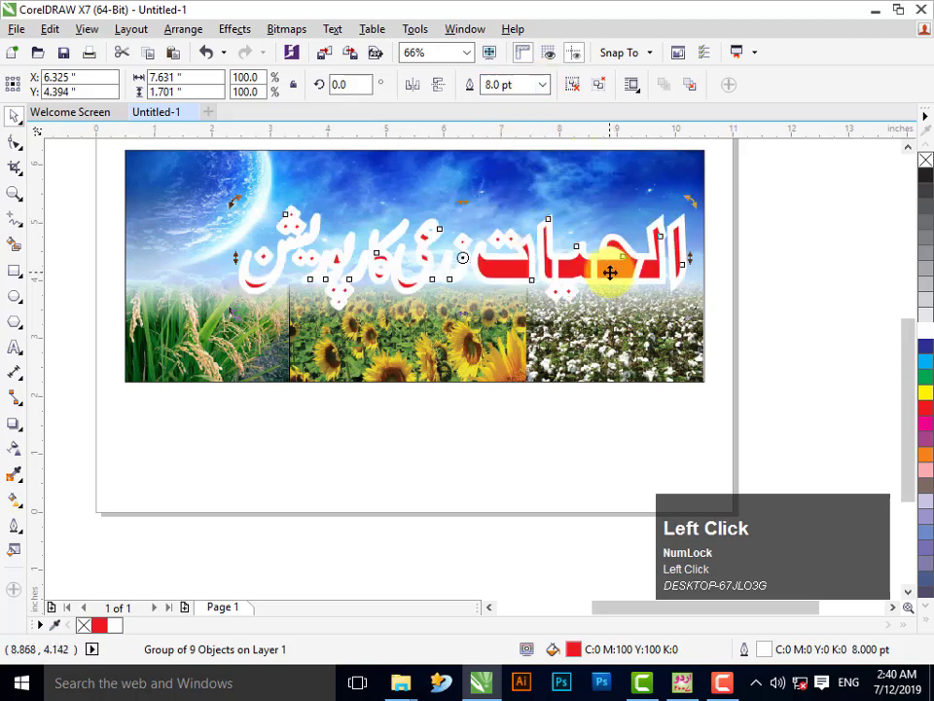
pyautogui.press('F12')
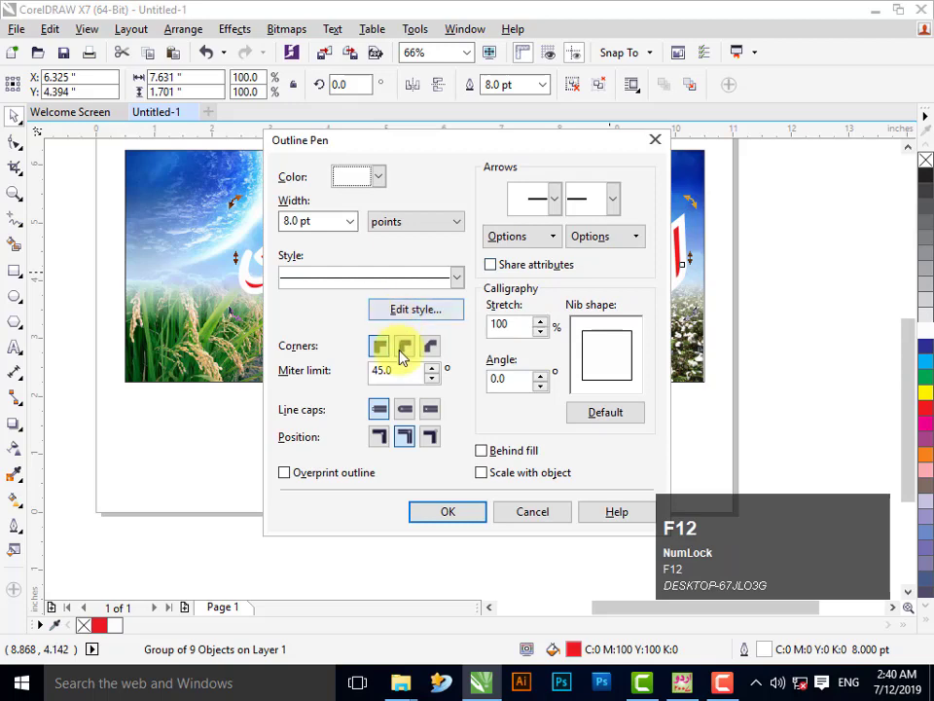
pyautogui.click(402, 350)
pyautogui.click(465, 515)
# - Ungroup and combine the title into one curve, then widen its outline to 10 pt
pyautogui.click(725, 297)
pyautogui.click(659, 242)
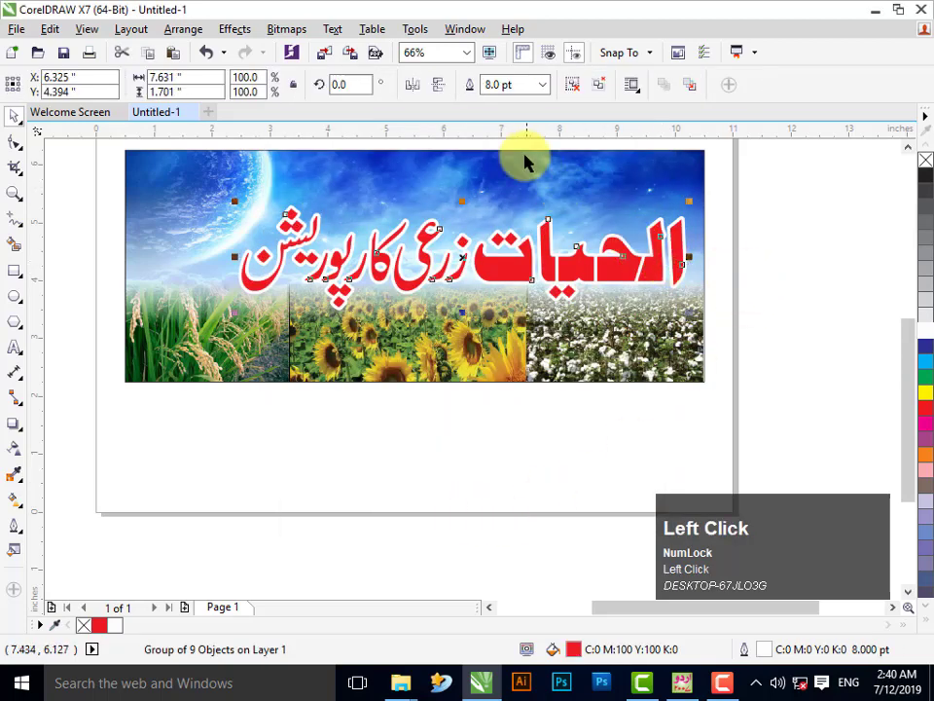
pyautogui.hotkey('ctrl', 'u')
pyautogui.click(501, 85)
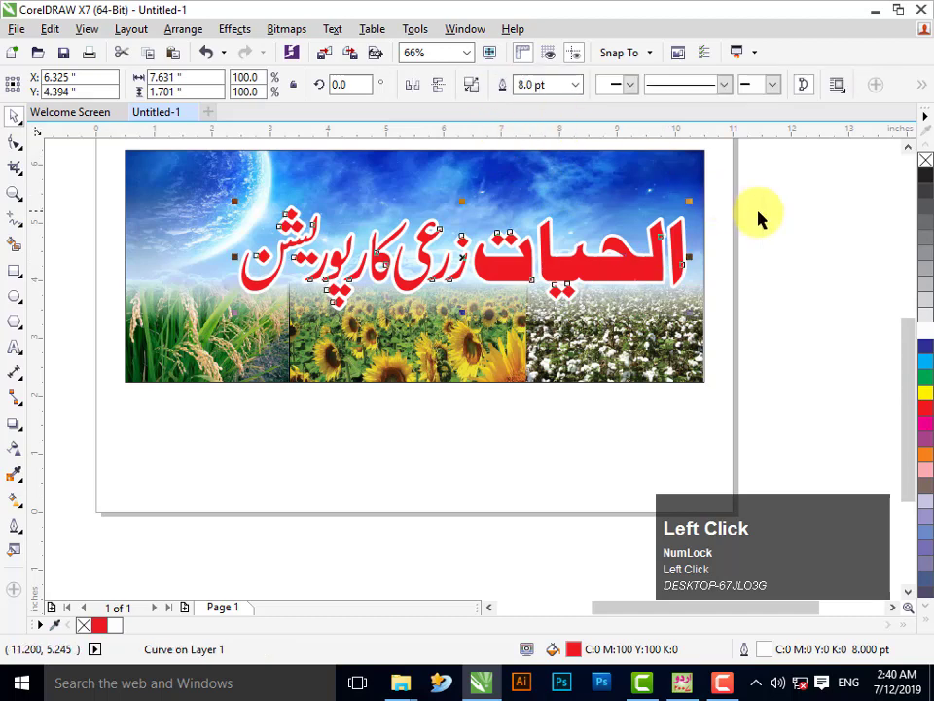
pyautogui.click(758, 219)
pyautogui.click(627, 270)
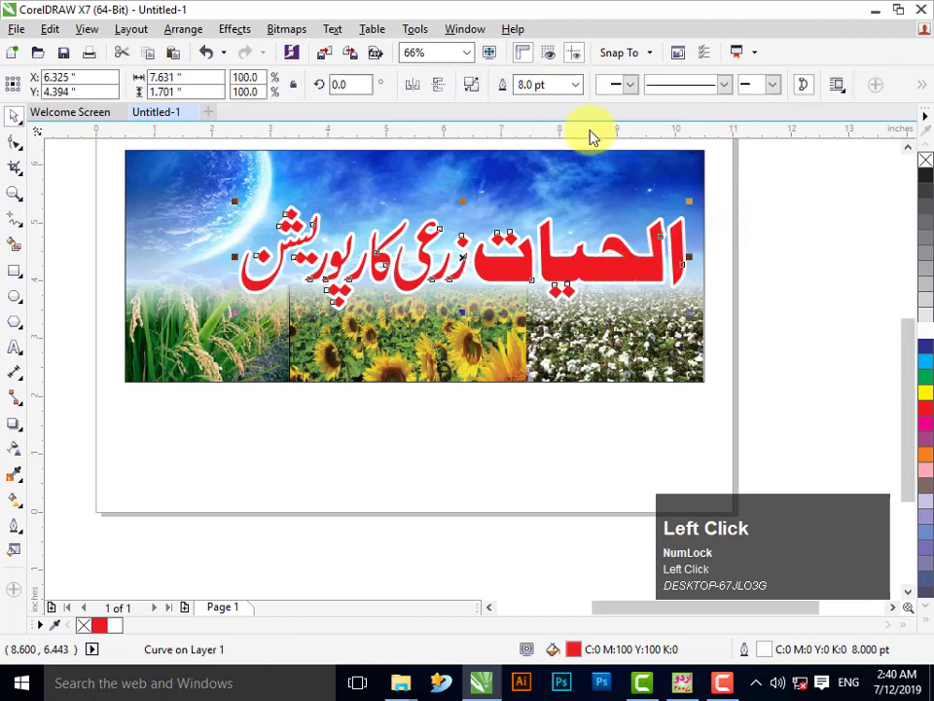
pyautogui.click(575, 84)
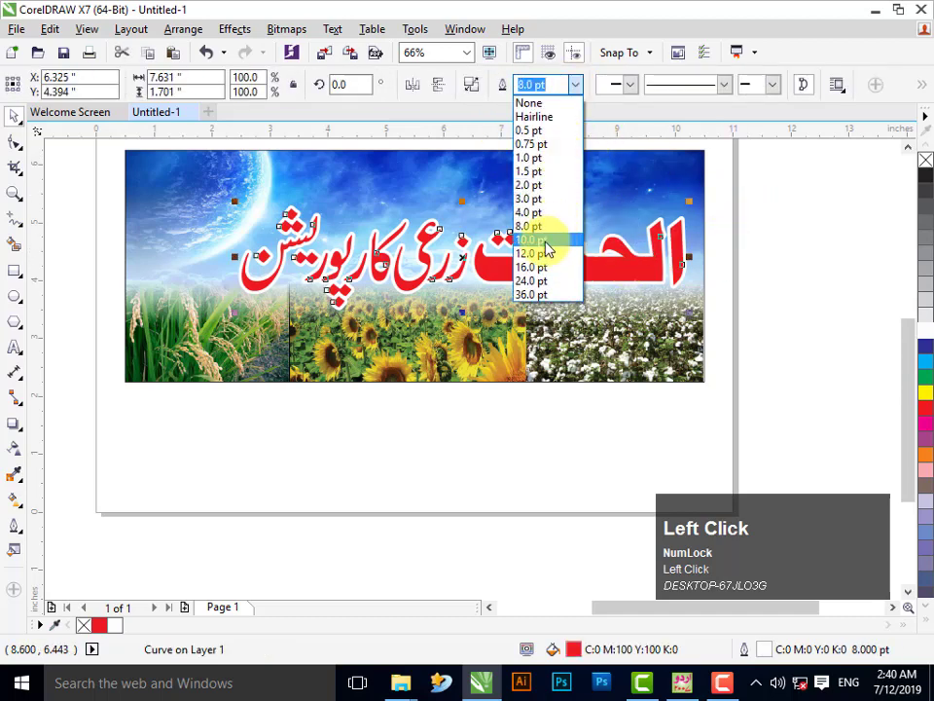
pyautogui.click(547, 249)
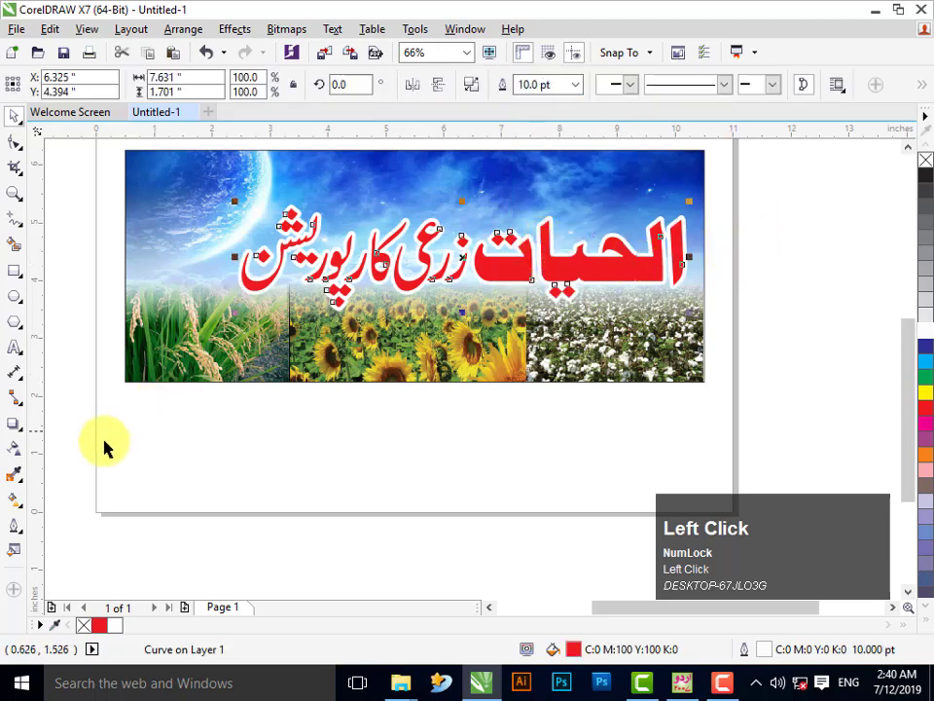
pyautogui.click(15, 427)
# - Give the red title a drop shadow with 85 opacity and 10 feathering
pyautogui.moveTo(458, 279); pyautogui.dragTo(519, 85)
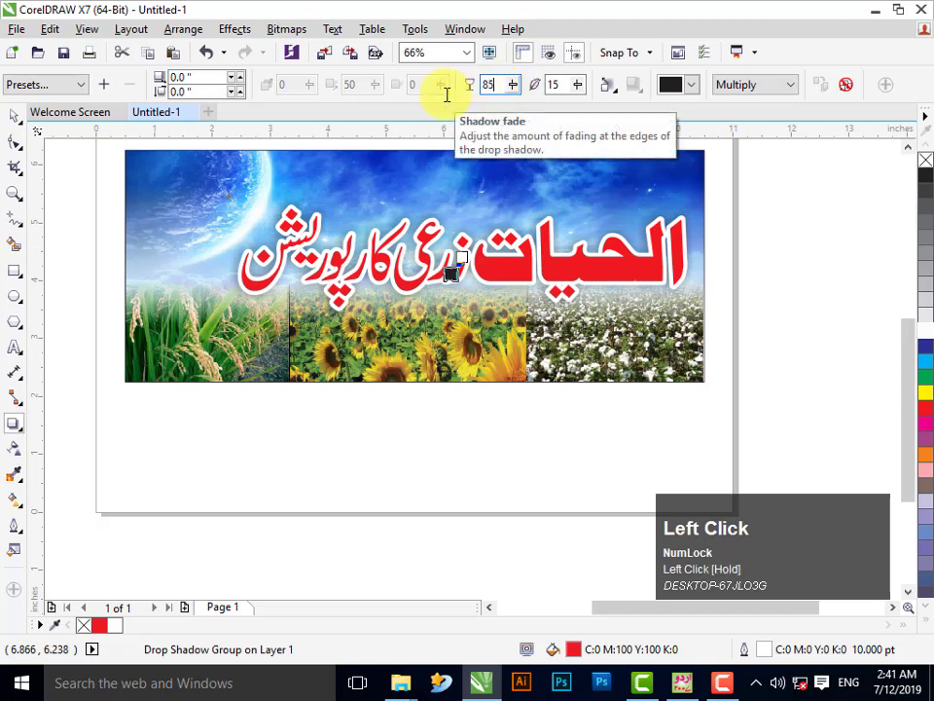
pyautogui.press('Tab')
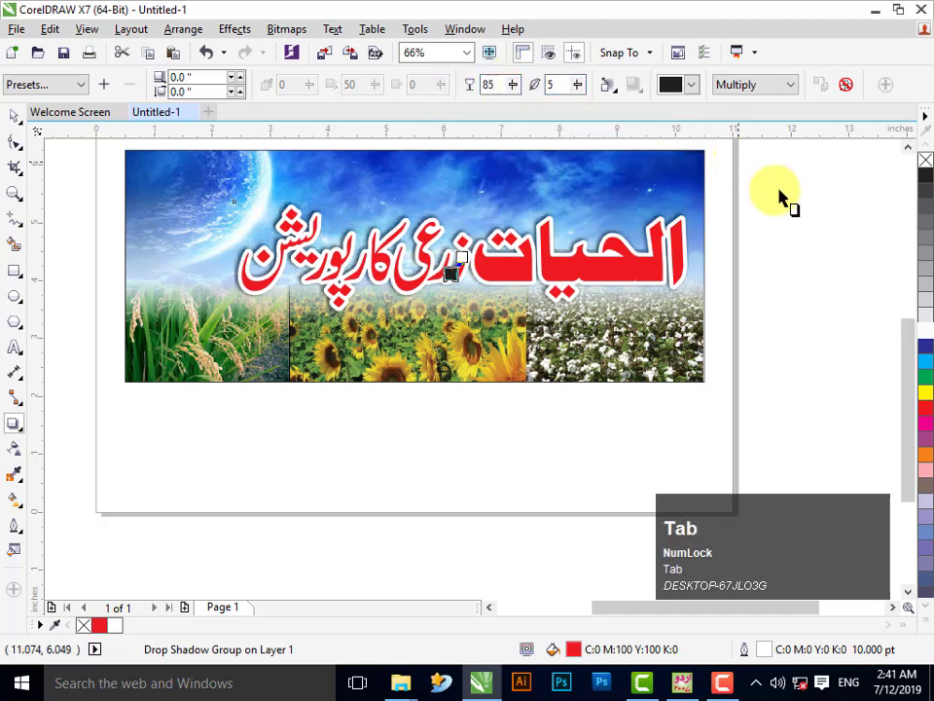
pyautogui.click(711, 246)
pyautogui.click(528, 277)
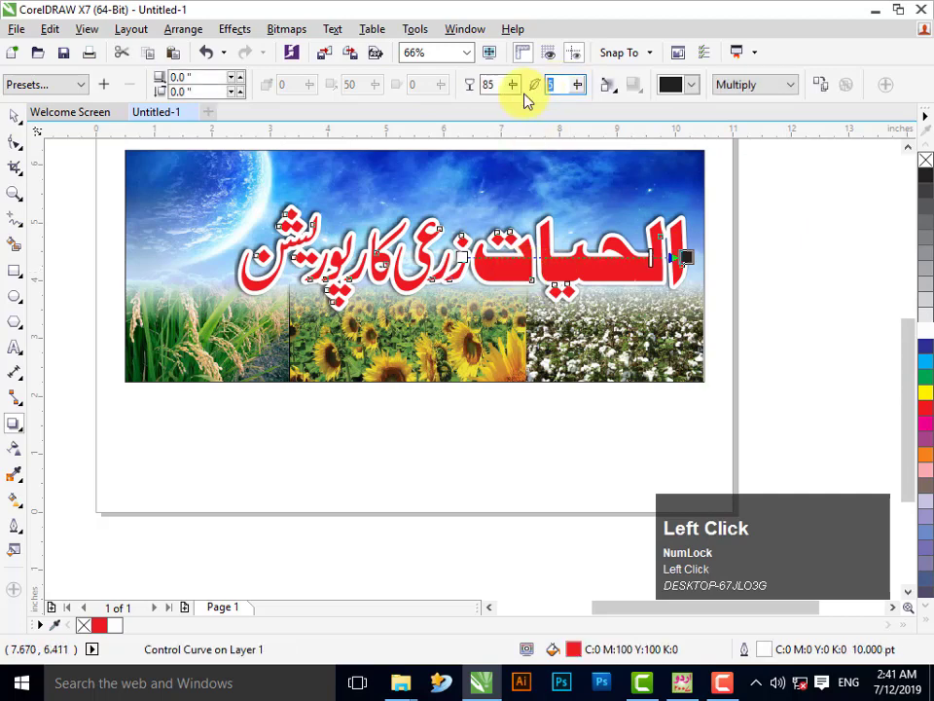
pyautogui.write('10')
pyautogui.press('Return')
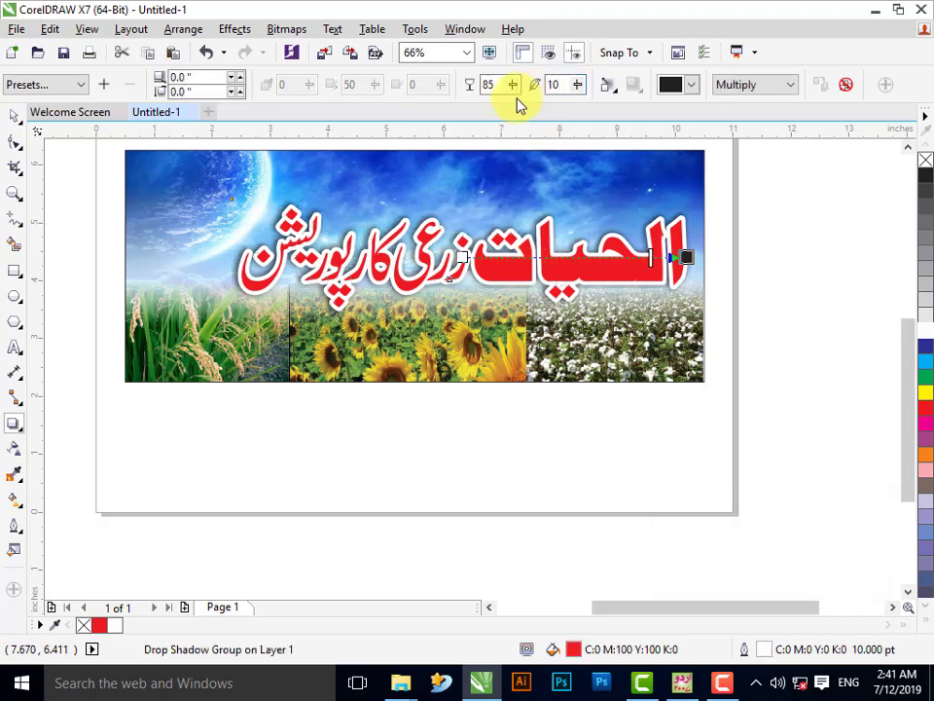
pyautogui.click(15, 119)
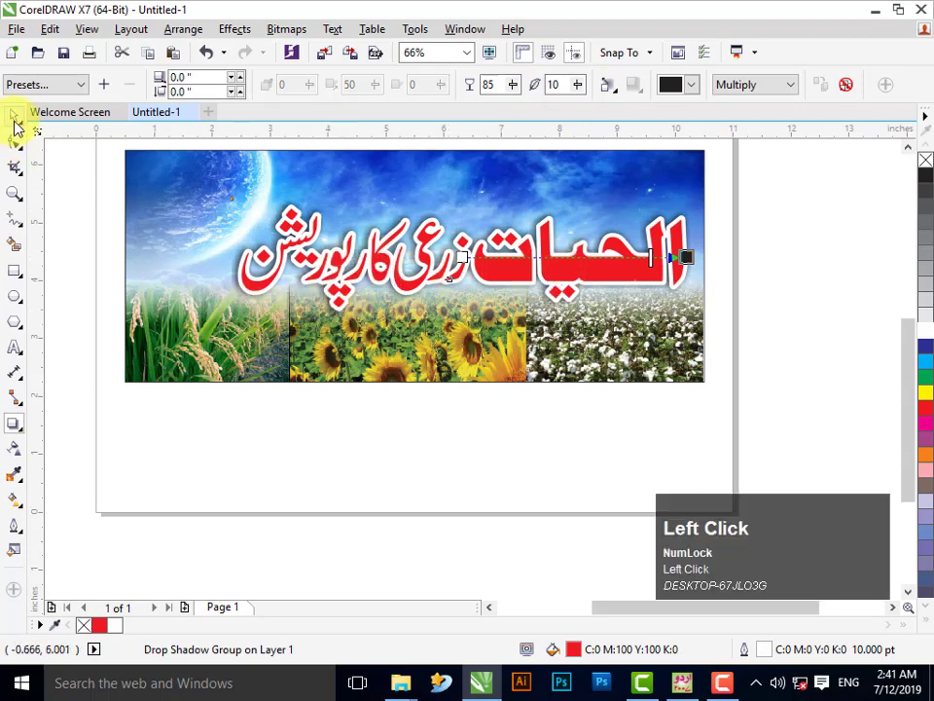
pyautogui.click(798, 292)
pyautogui.click(623, 270)
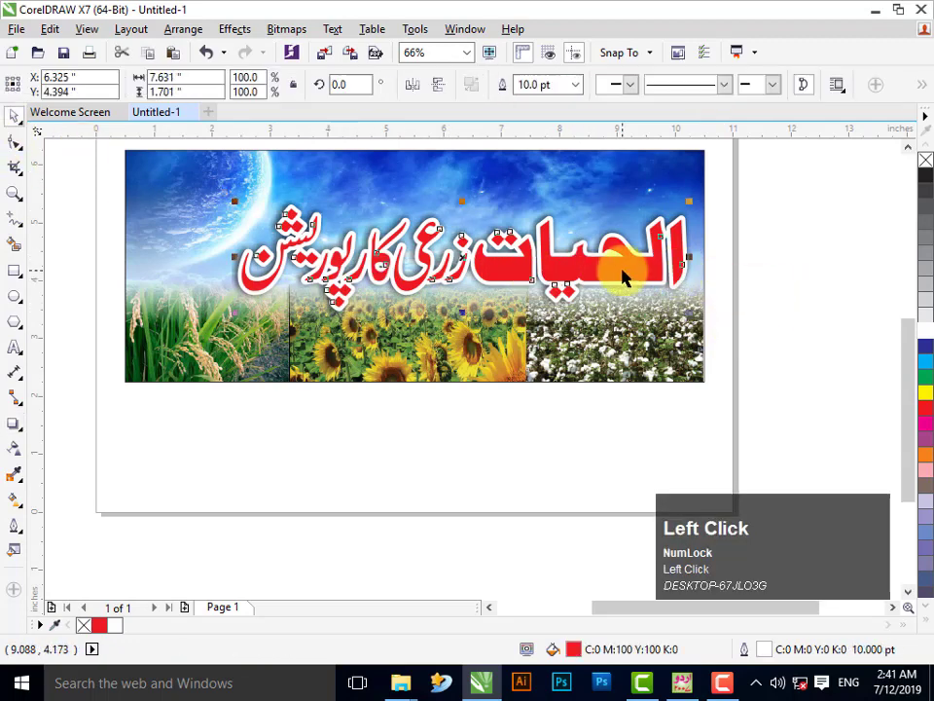
# - Fill the banner's image frame with yellow-green from the expanded palette
pyautogui.click(769, 324)
pyautogui.click(682, 334)
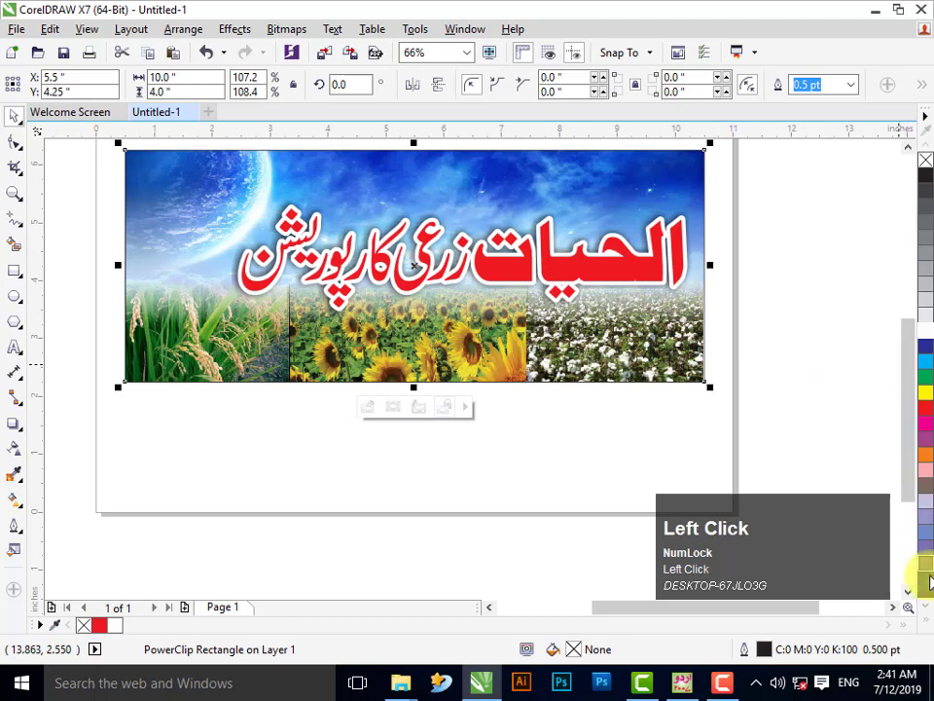
pyautogui.click(927, 623)
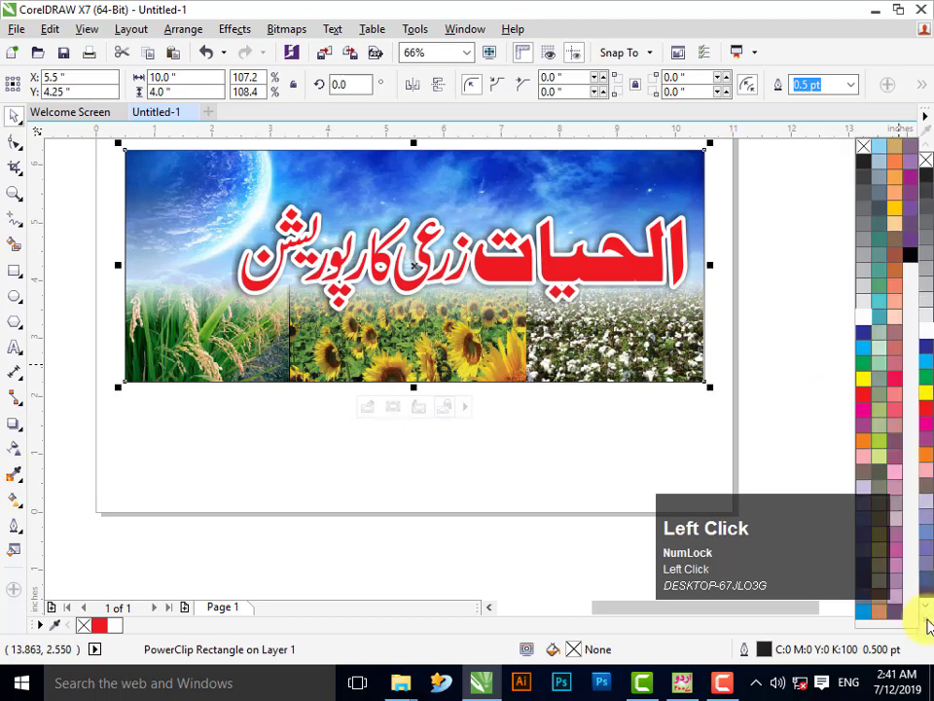
pyautogui.click(875, 446)
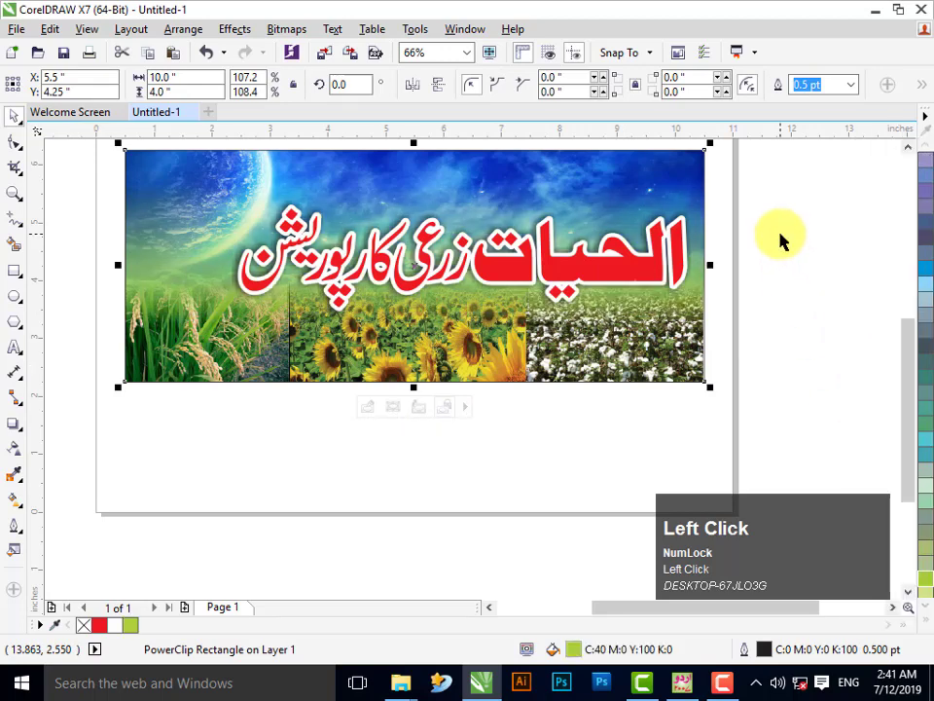
# - Resize the red title to 98% width and 107.4% height and lower it slightly
pyautogui.click(616, 258)
pyautogui.moveTo(618, 265); pyautogui.dragTo(621, 269)
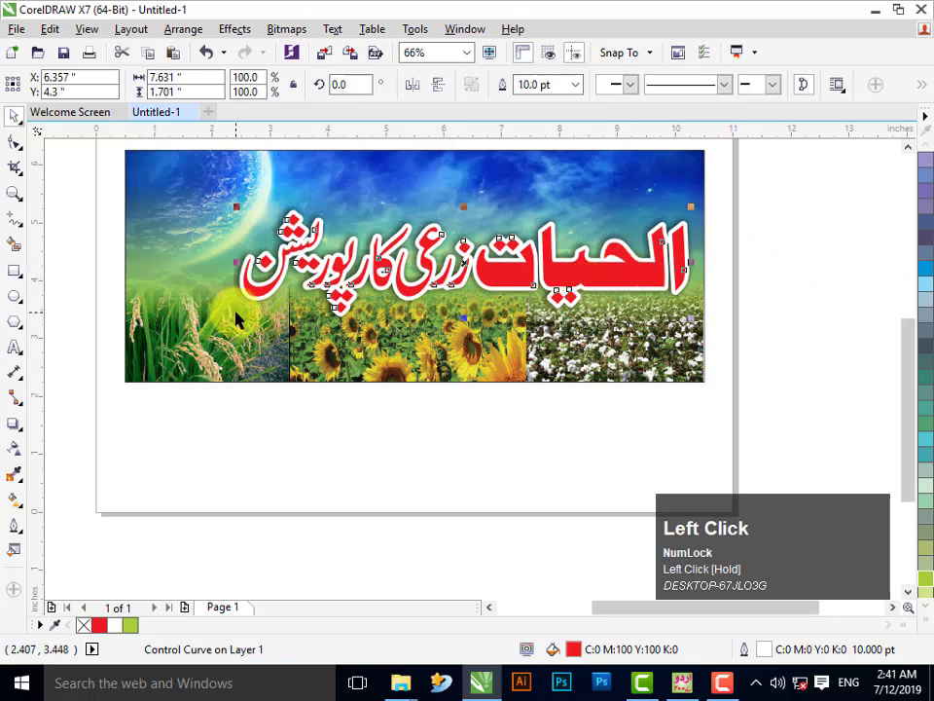
pyautogui.moveTo(235, 318); pyautogui.dragTo(249, 312)
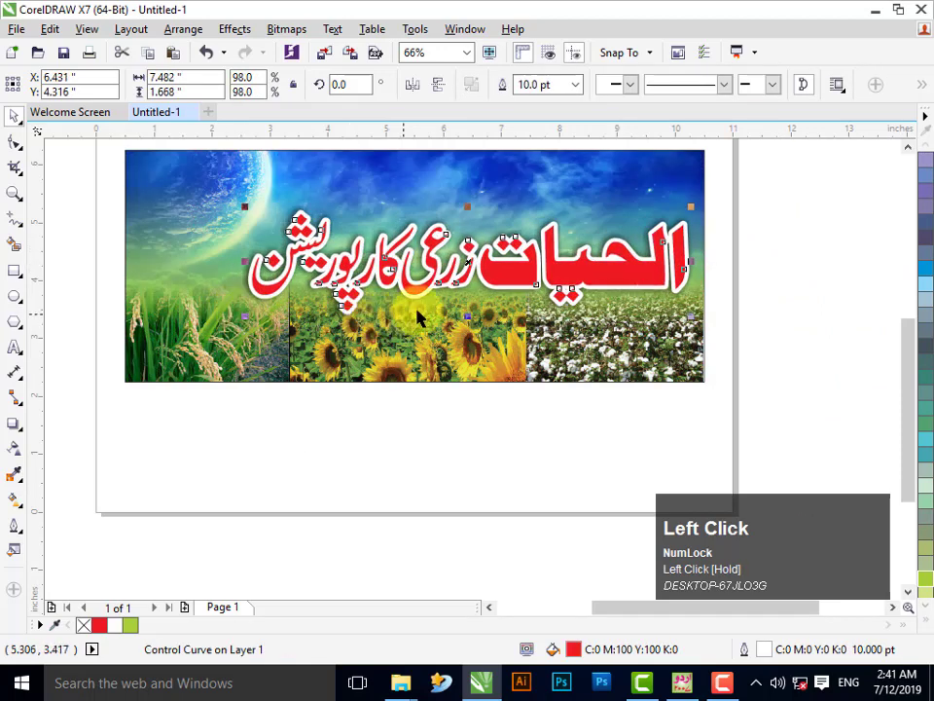
pyautogui.moveTo(467, 316); pyautogui.dragTo(467, 325)
pyautogui.moveTo(500, 279); pyautogui.dragTo(500, 286)
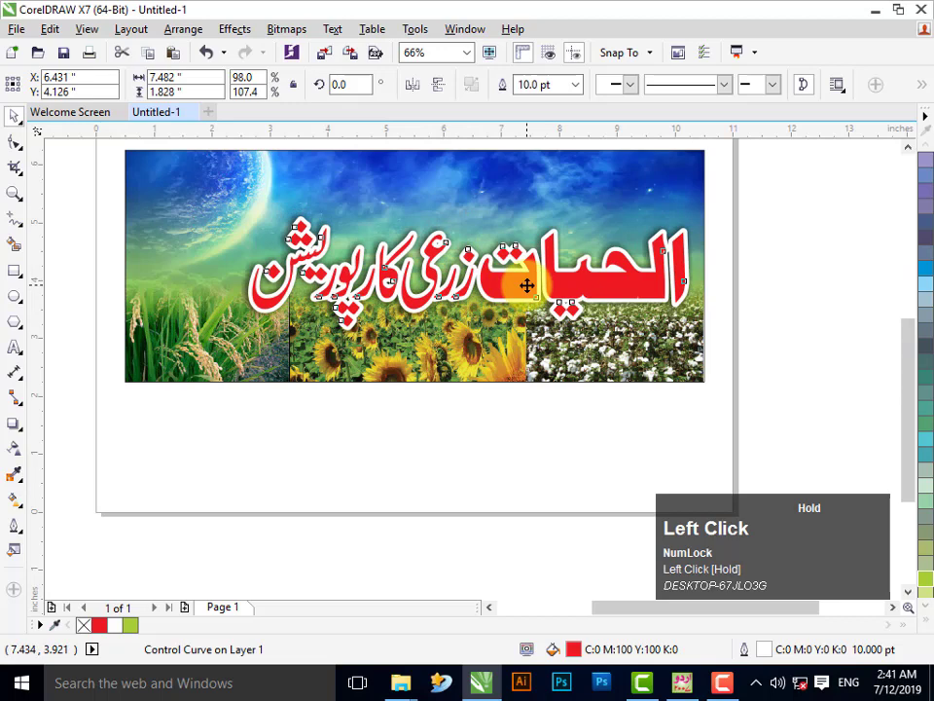
pyautogui.click(757, 297)
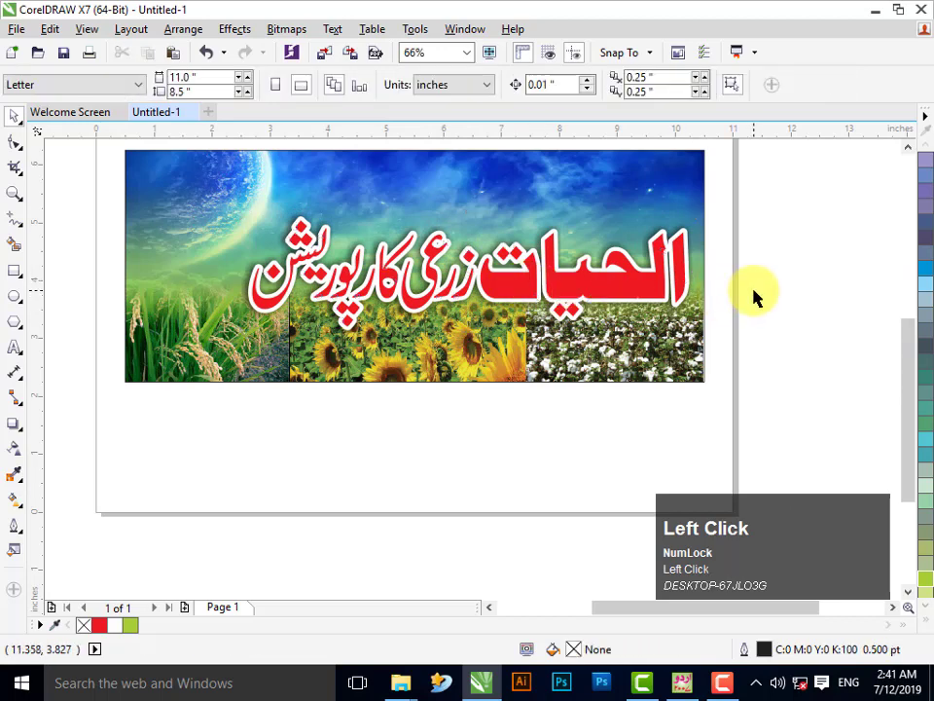
# - Fit the banner in view and move the round logo onto its top-left corner
pyautogui.click(15, 193)
pyautogui.rightClick(407, 271)
pyautogui.moveTo(317, 219); pyautogui.dragTo(930, 644)
pyautogui.click(679, 338)
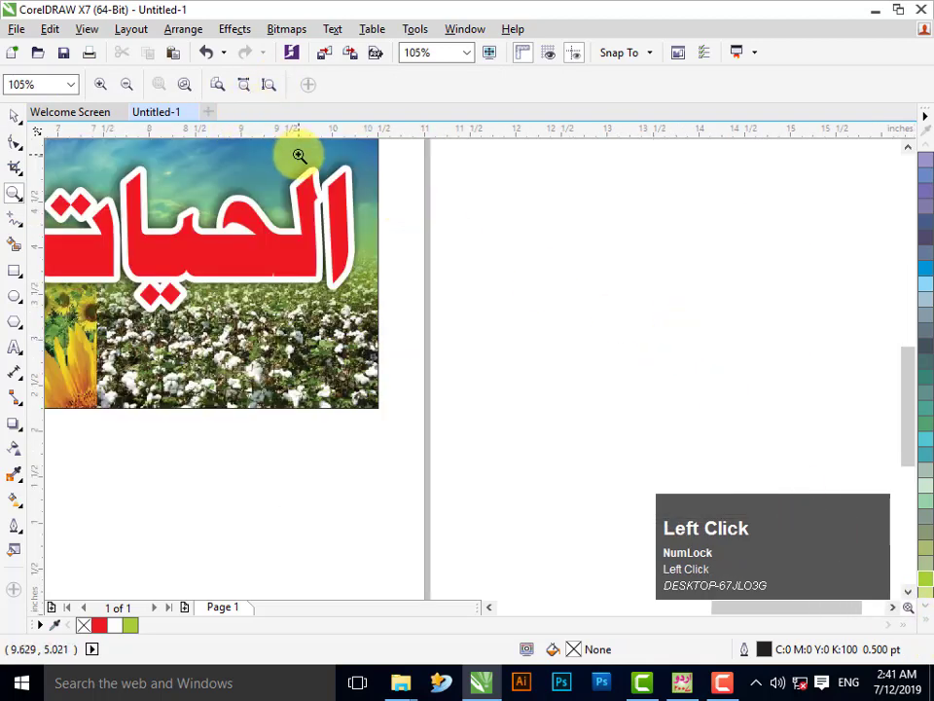
pyautogui.press('F4')
pyautogui.click(15, 116)
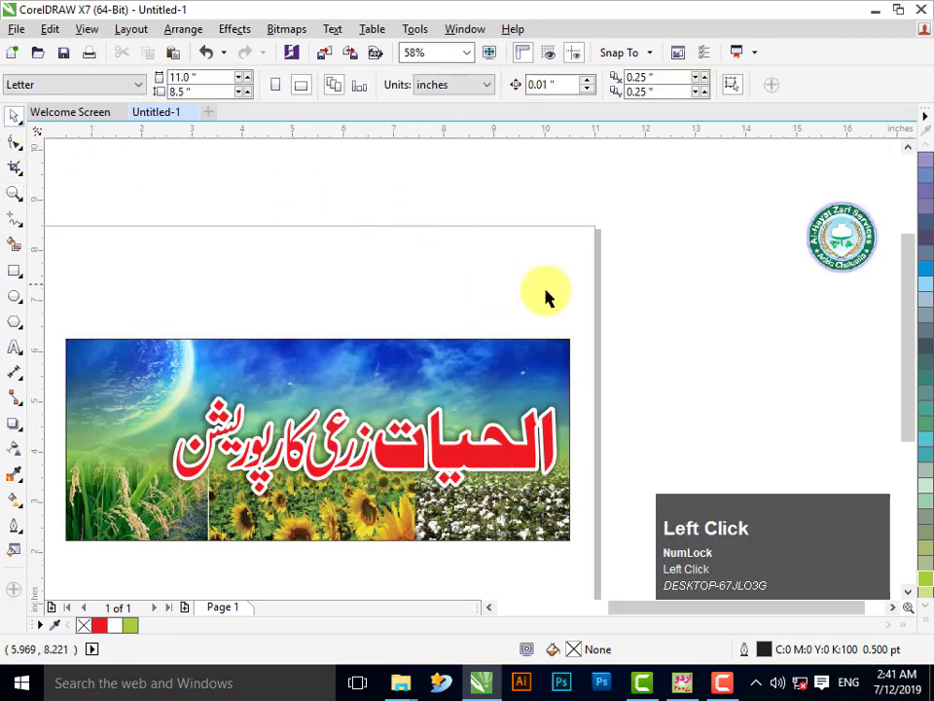
pyautogui.moveTo(835, 241); pyautogui.dragTo(112, 377)
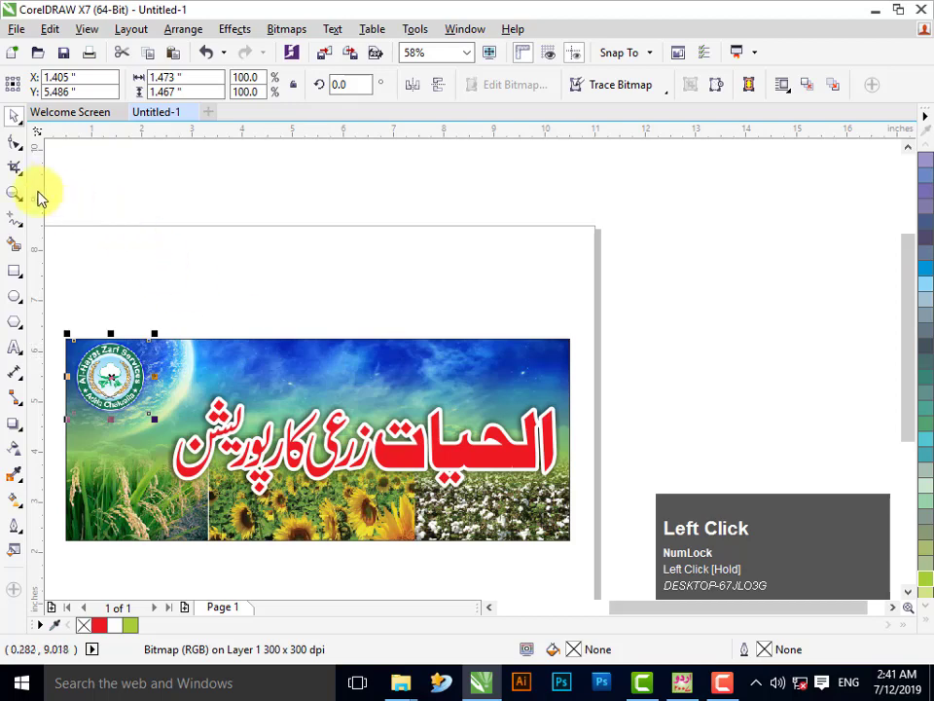
# - Zoom in and nudge the logo into the corner over the sky beside the moon
pyautogui.click(14, 195)
pyautogui.moveTo(63, 310); pyautogui.dragTo(694, 647)
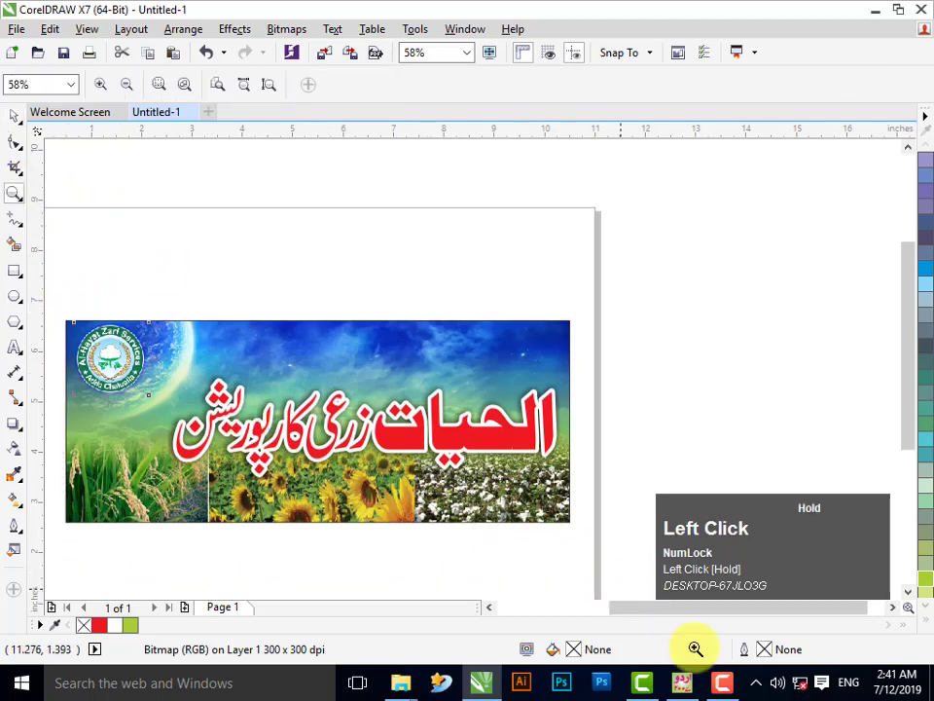
pyautogui.click(11, 118)
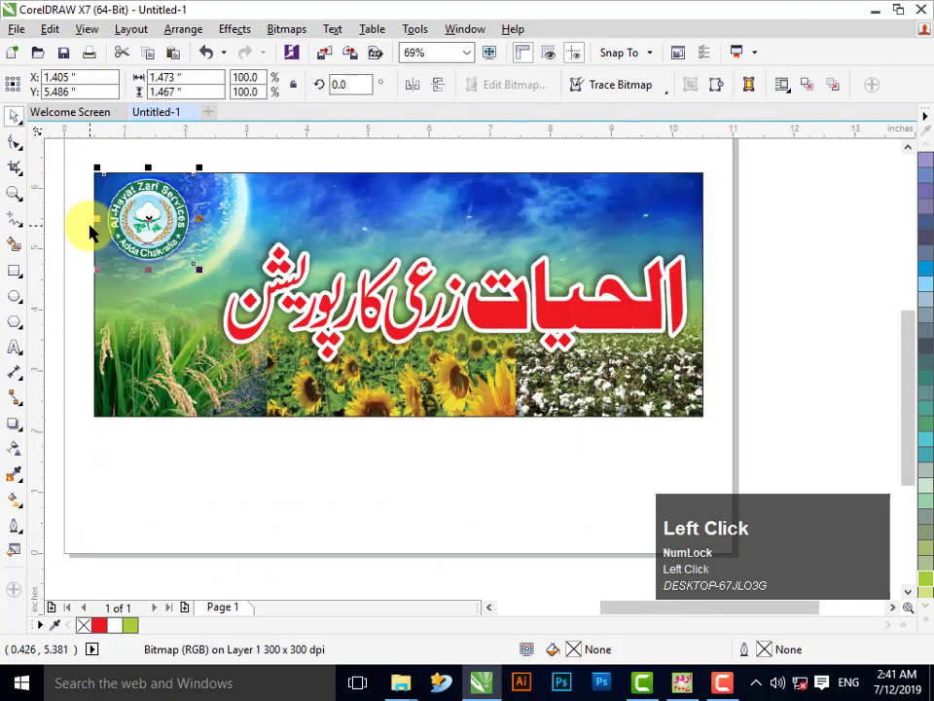
pyautogui.click(160, 211)
pyautogui.moveTo(160, 208); pyautogui.dragTo(159, 216)
pyautogui.click(295, 207)
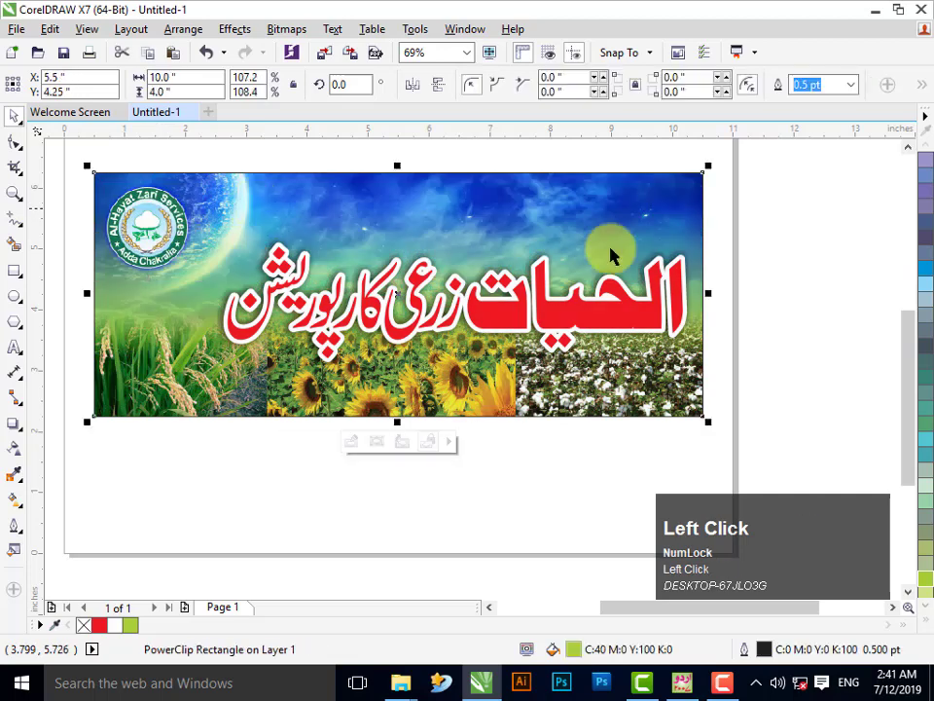
pyautogui.click(925, 624)
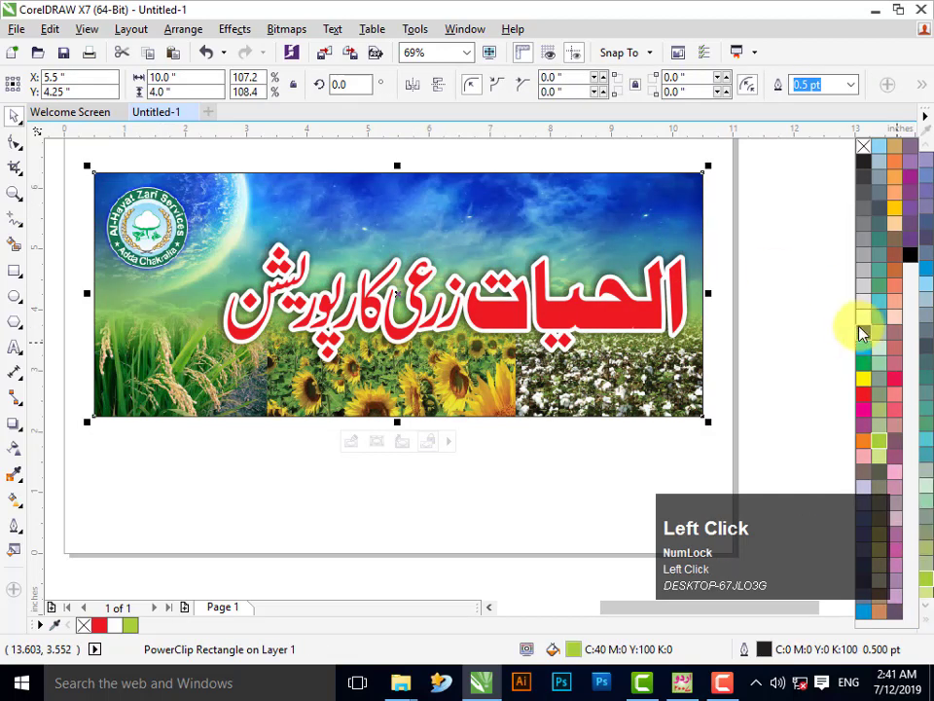
pyautogui.press('Escape')
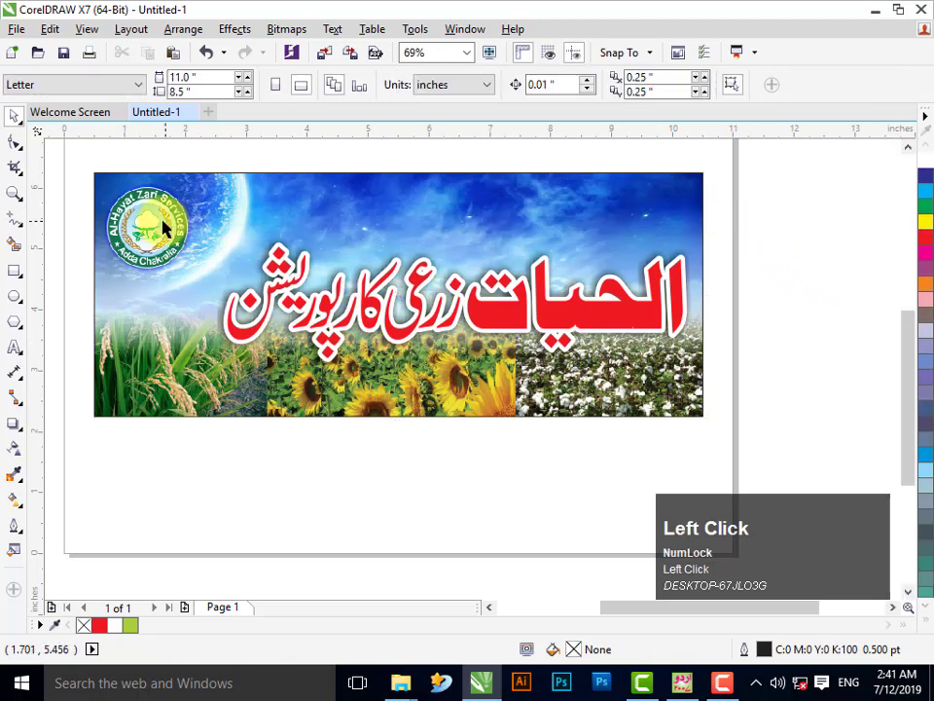
pyautogui.click(137, 220)
pyautogui.moveTo(136, 220); pyautogui.dragTo(160, 215)
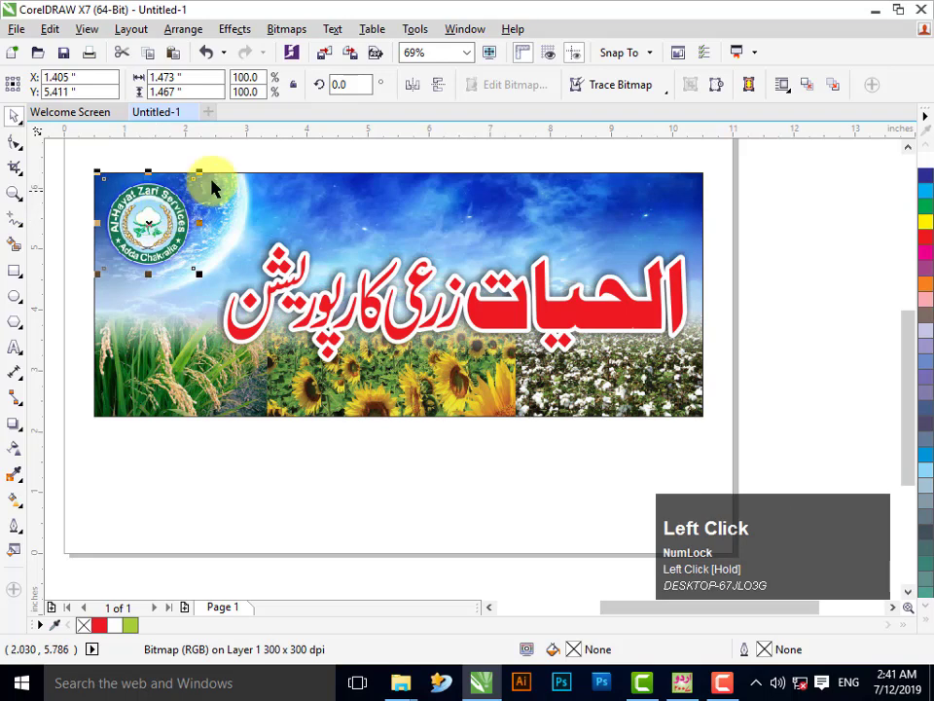
pyautogui.click(236, 152)
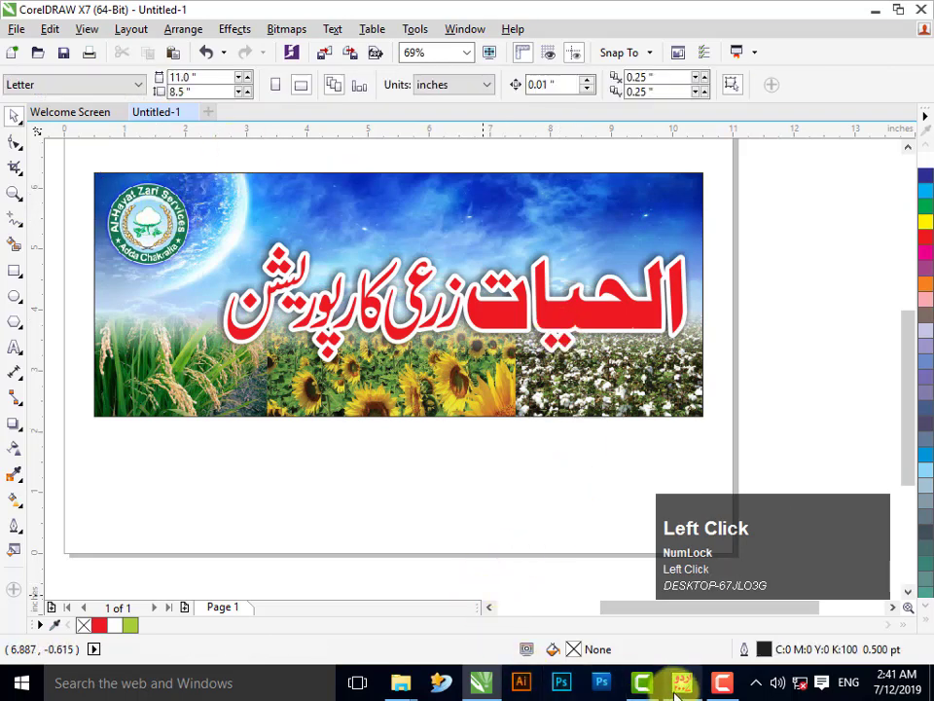
pyautogui.click(682, 682)
# - Replace the Urdu heading with the first contact's name in Noori Nastaliq at 30pt
pyautogui.click(14, 113)
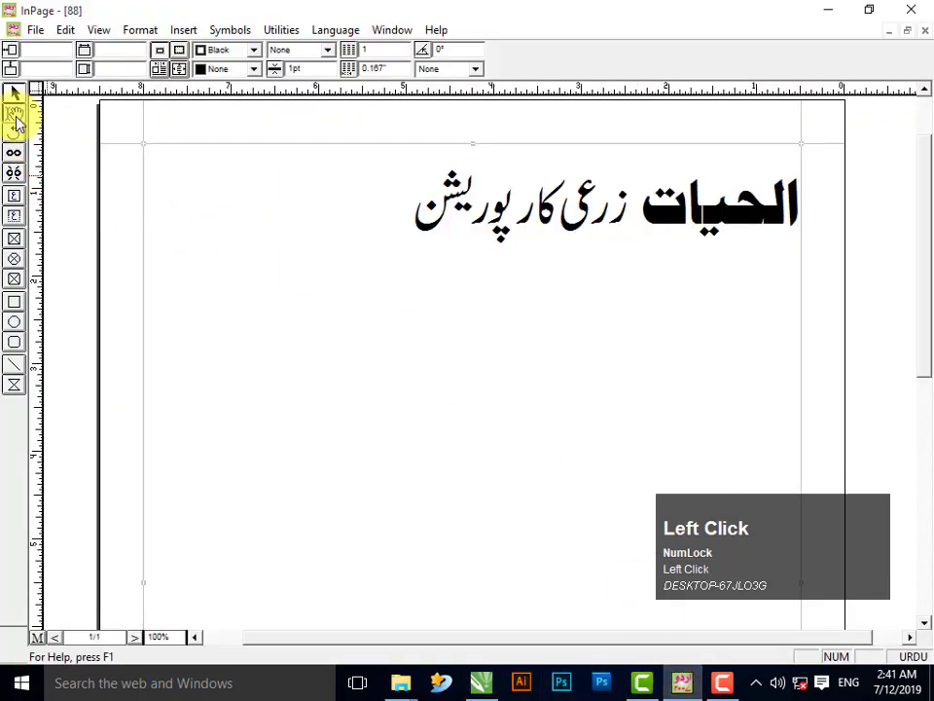
pyautogui.click(264, 234)
pyautogui.hotkey('ctrl', 'a')
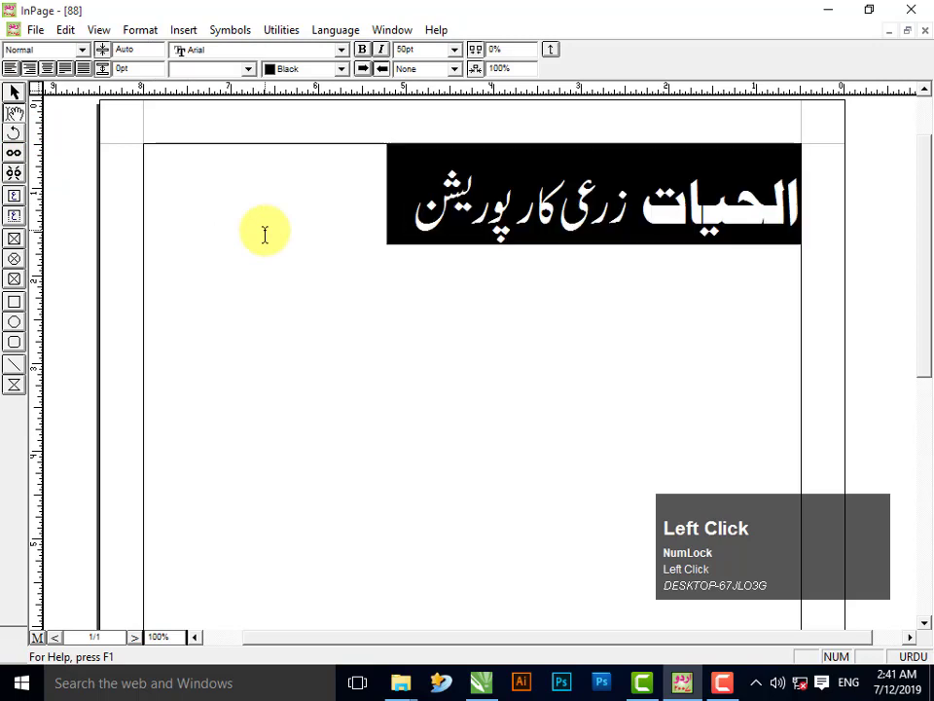
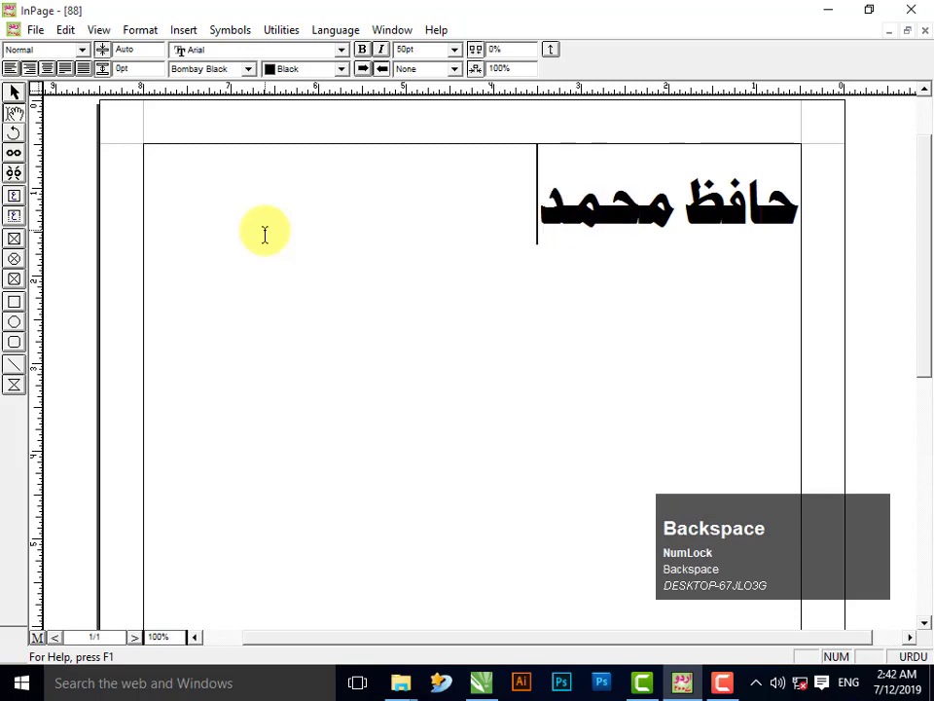
pyautogui.hotkey('ctrl', 'F12')
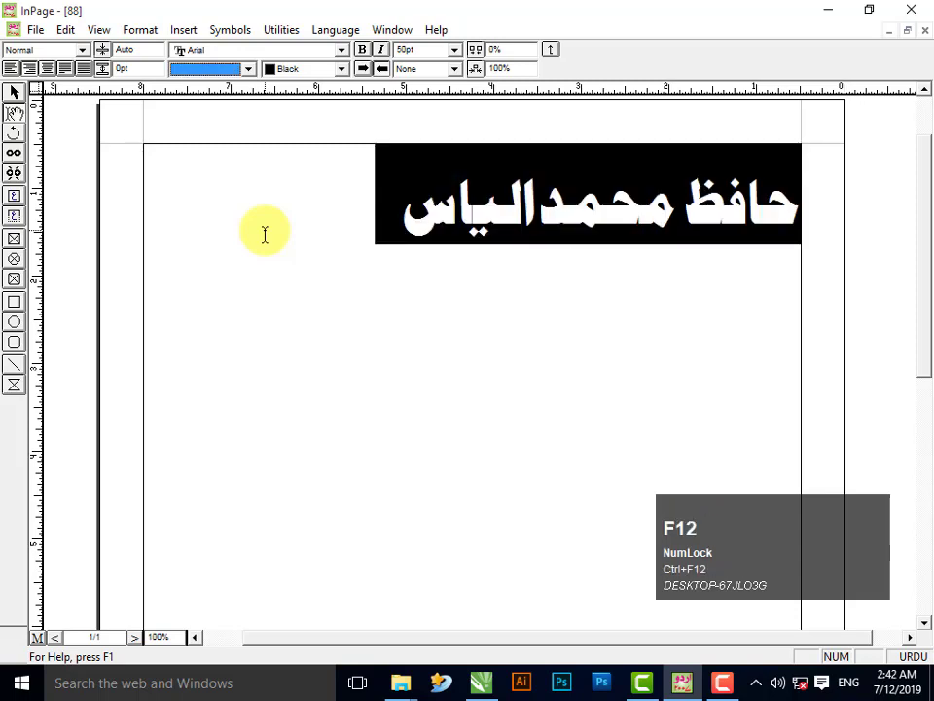
pyautogui.press('F12')
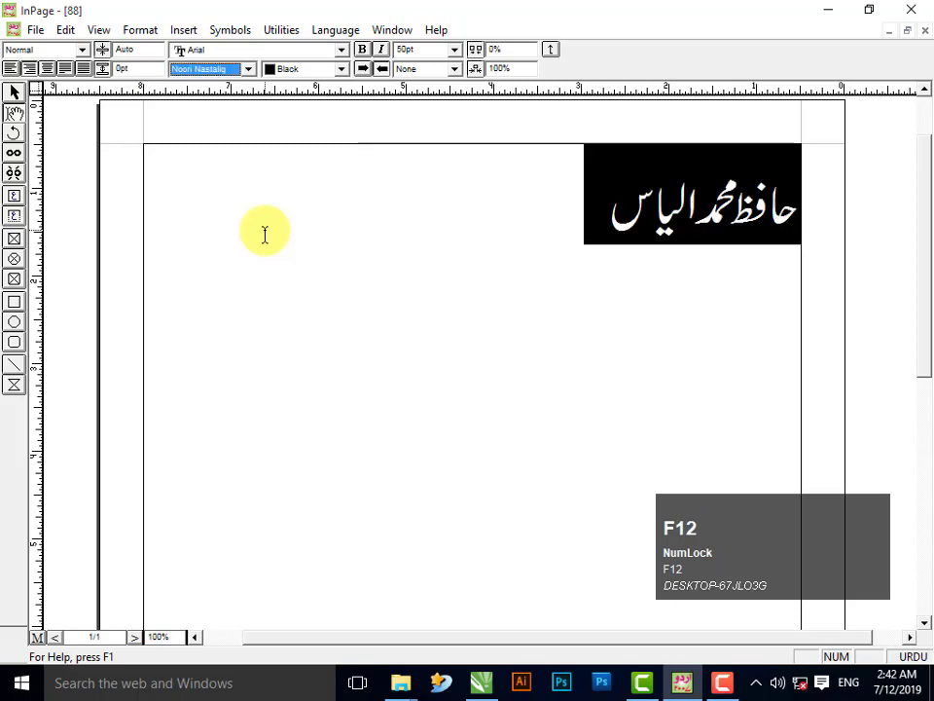
pyautogui.press('Tab')
pyautogui.press('Return')
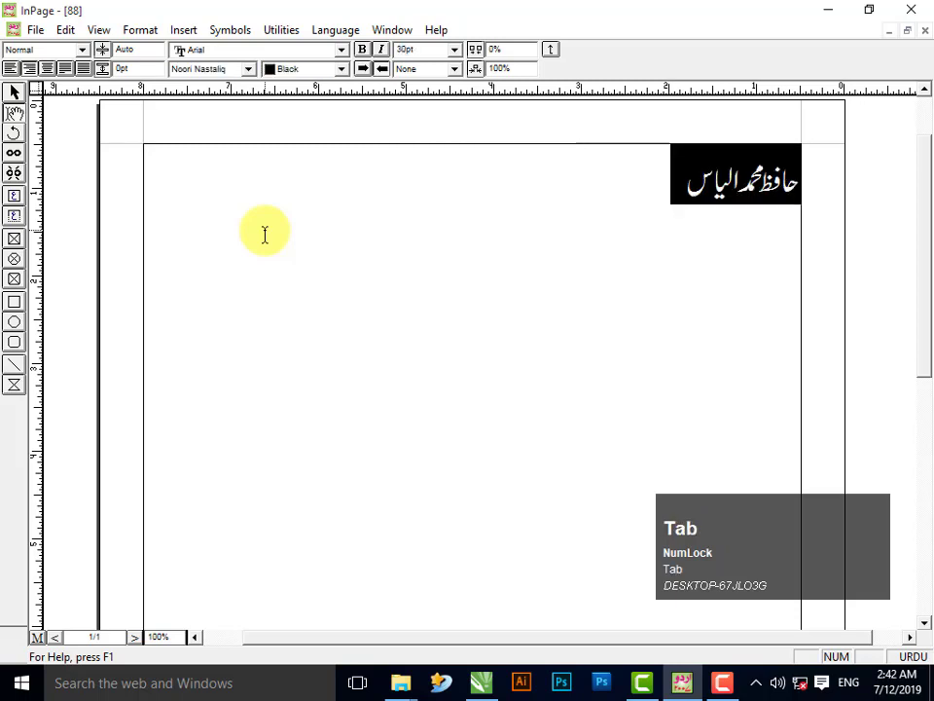
# - Add the first mobile number and the second name and number, then set everything to 20pt
pyautogui.press('End')
pyautogui.hotkey('ctrl', 'space')
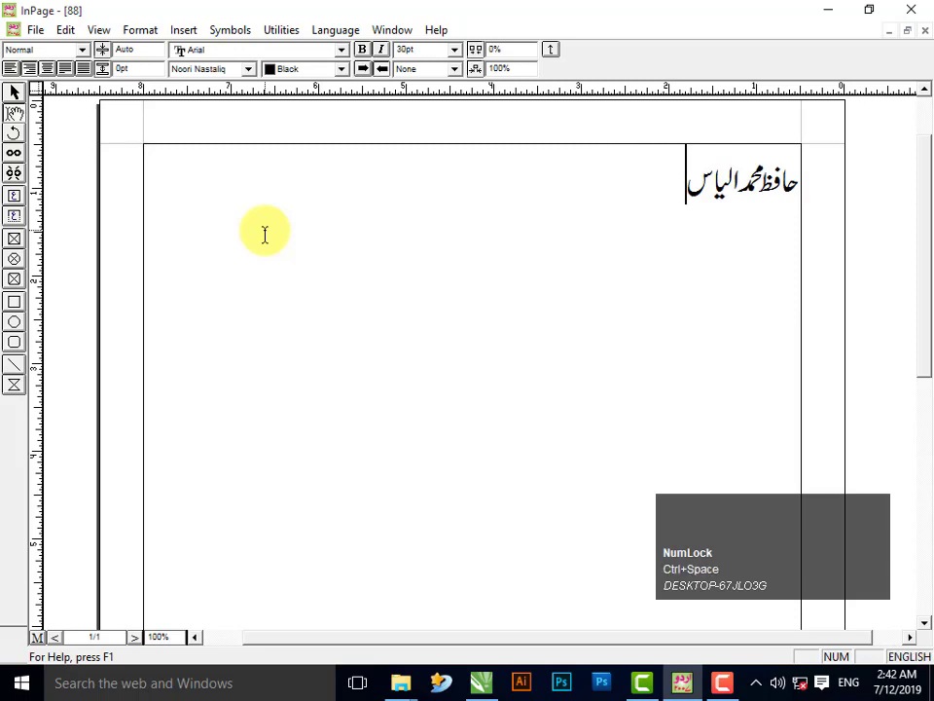
pyautogui.hotkey('ctrl', 's')
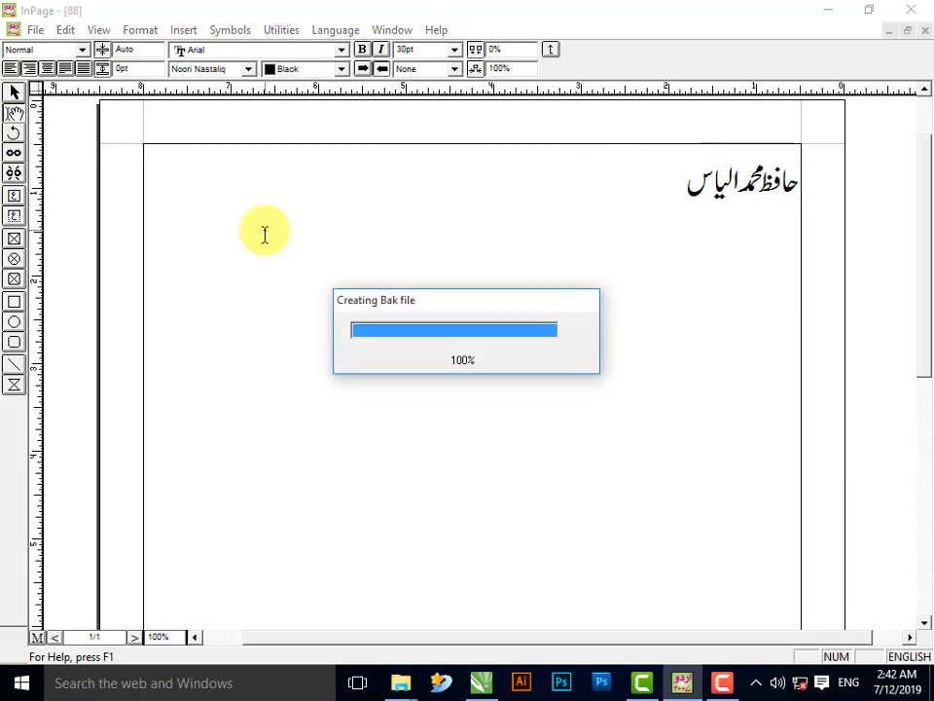
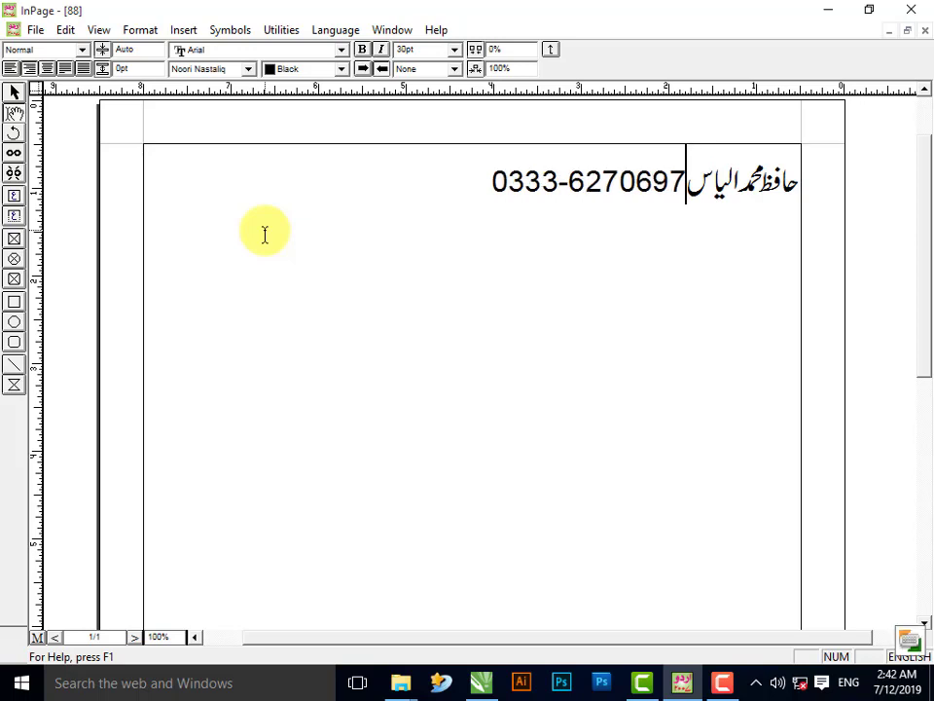
pyautogui.hotkey('ctrl', 'space')
pyautogui.press('Tab')
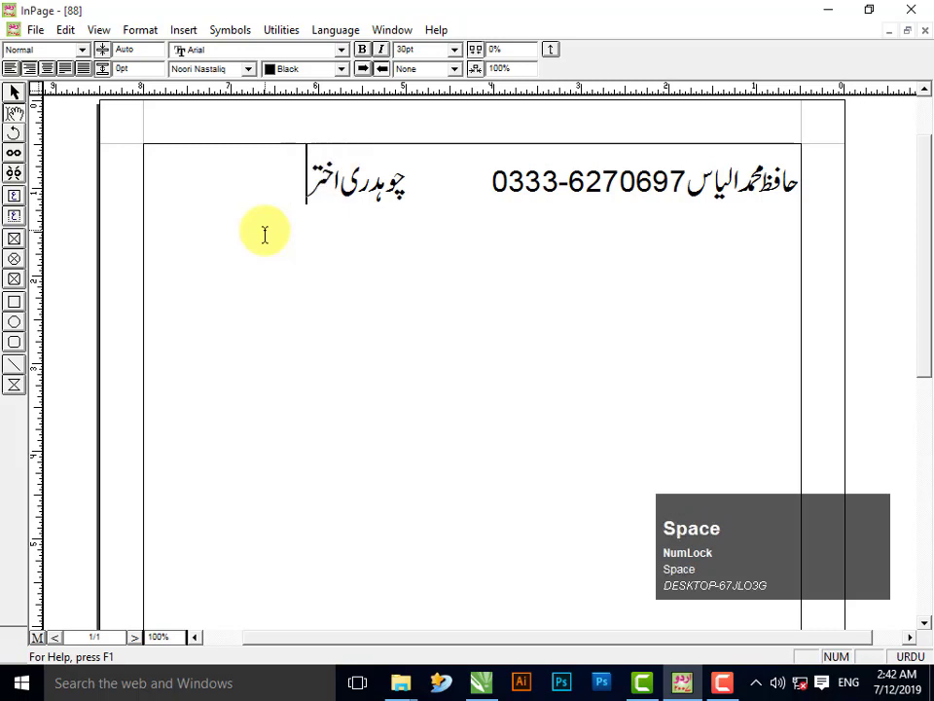
pyautogui.press('BackSpace')
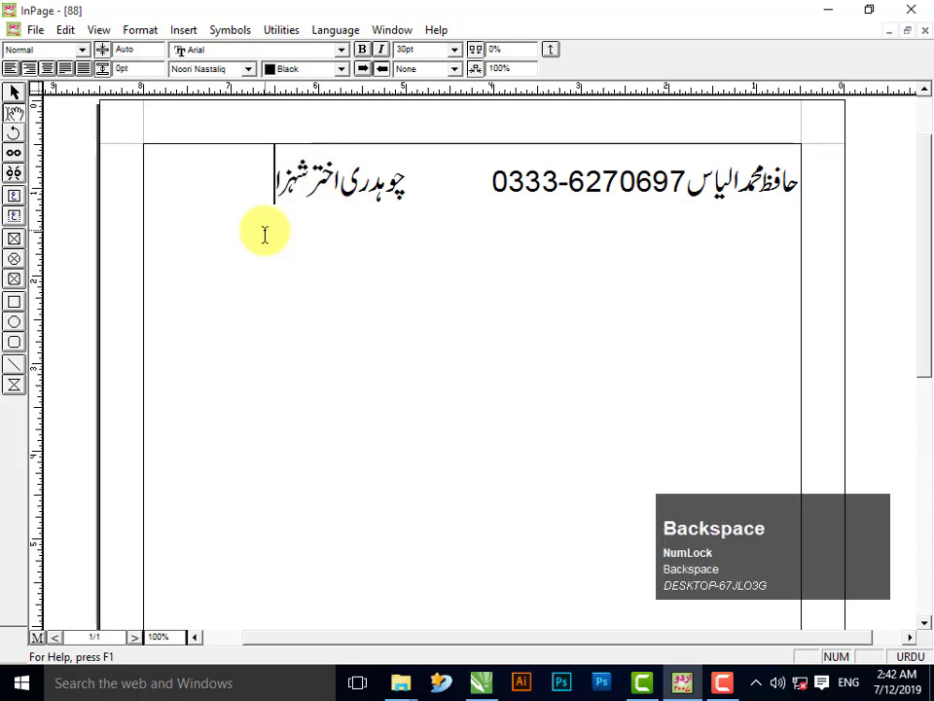
pyautogui.hotkey('ctrl', 'space')
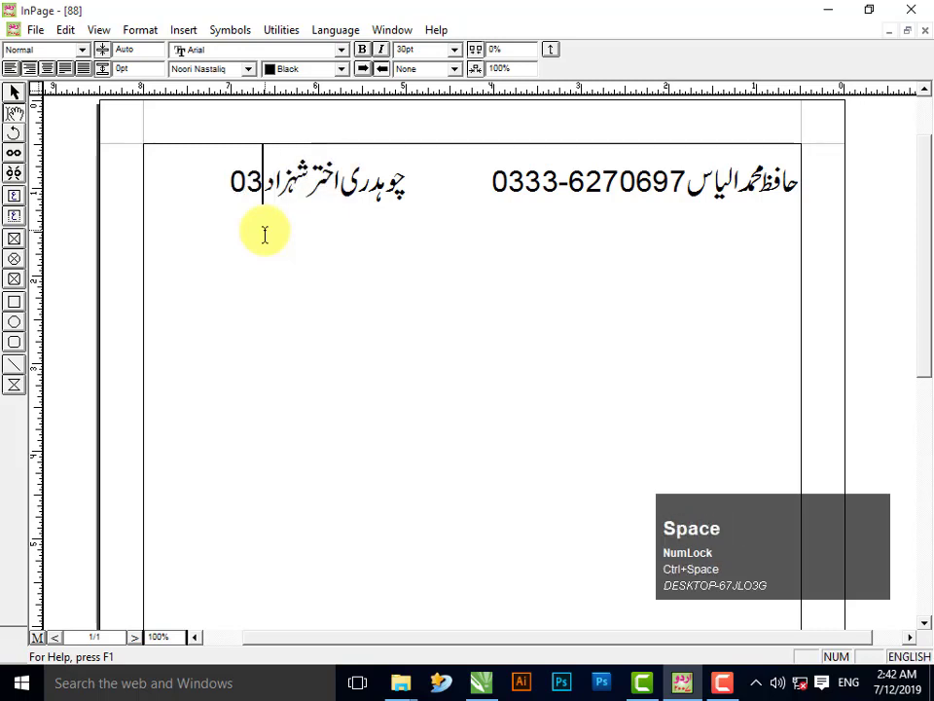
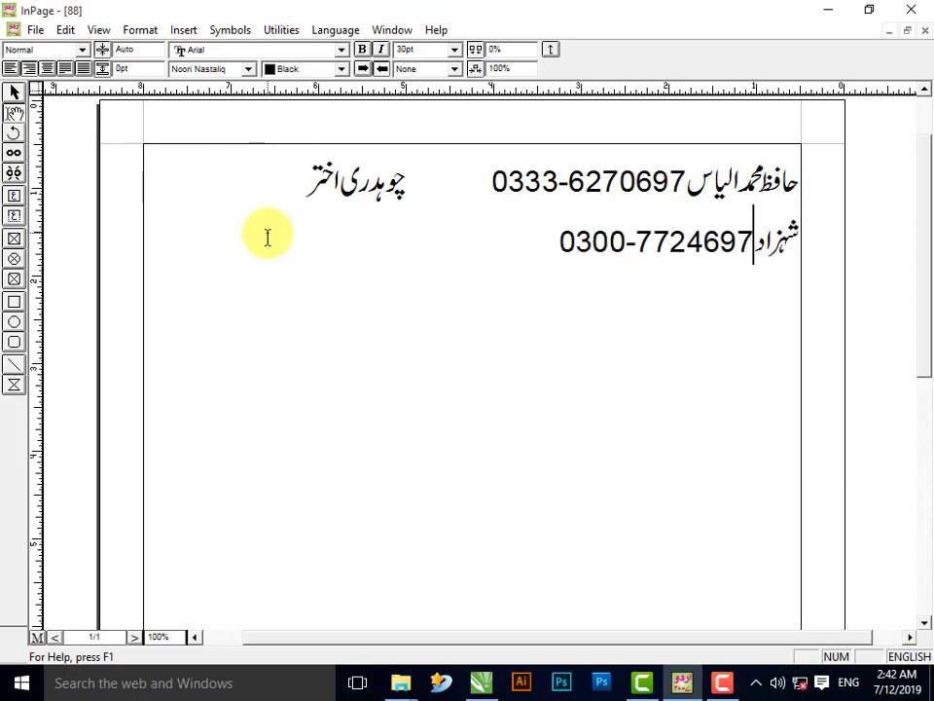
pyautogui.press('ctrl')
pyautogui.hotkey('ctrl', 'a')
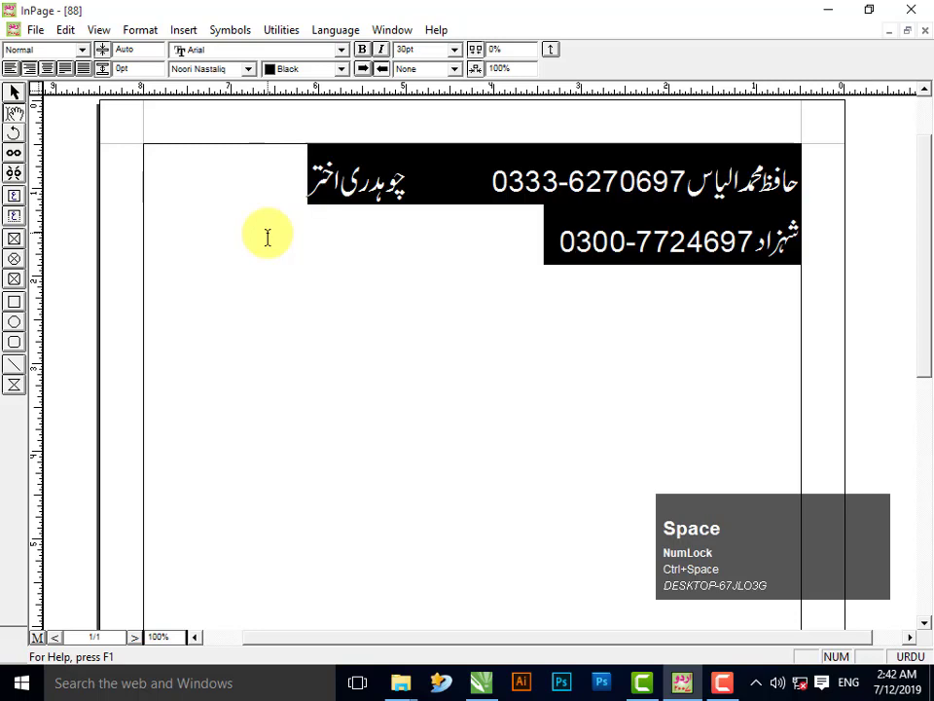
pyautogui.press('Return')
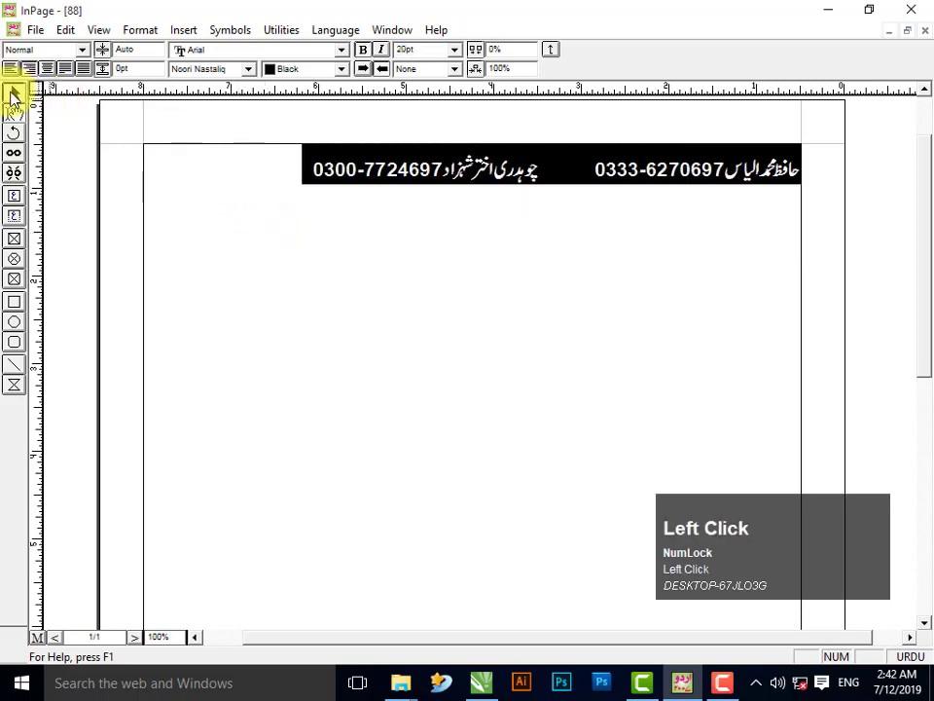
# - Select all the text in the frame and copy it
pyautogui.click(14, 96)
pyautogui.keyDown('ctrl'); pyautogui.rightClick(330, 251); pyautogui.keyUp('ctrl')
pyautogui.click(361, 248)
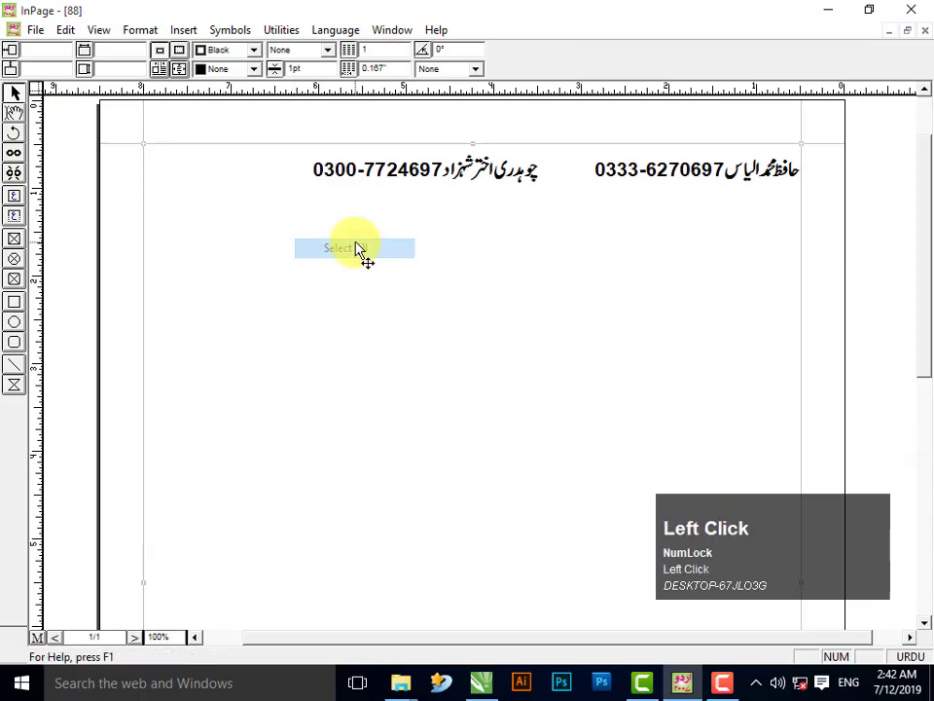
pyautogui.rightClick(361, 248)
pyautogui.click(419, 325)
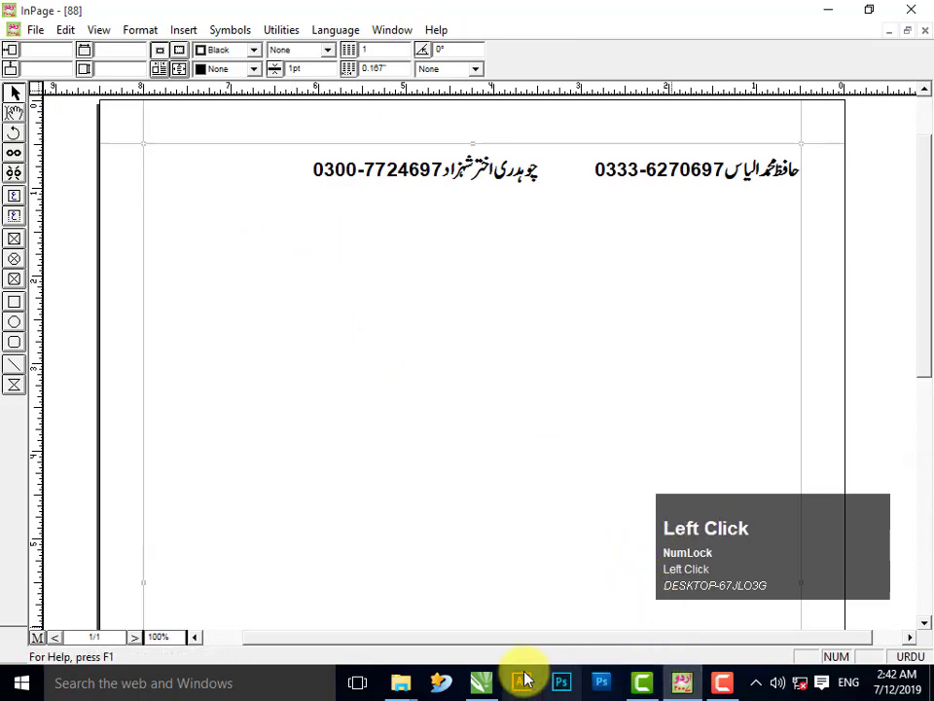
# - Paste the names and numbers, stretch them across the banner top, and colour them yellow
pyautogui.click(480, 681)
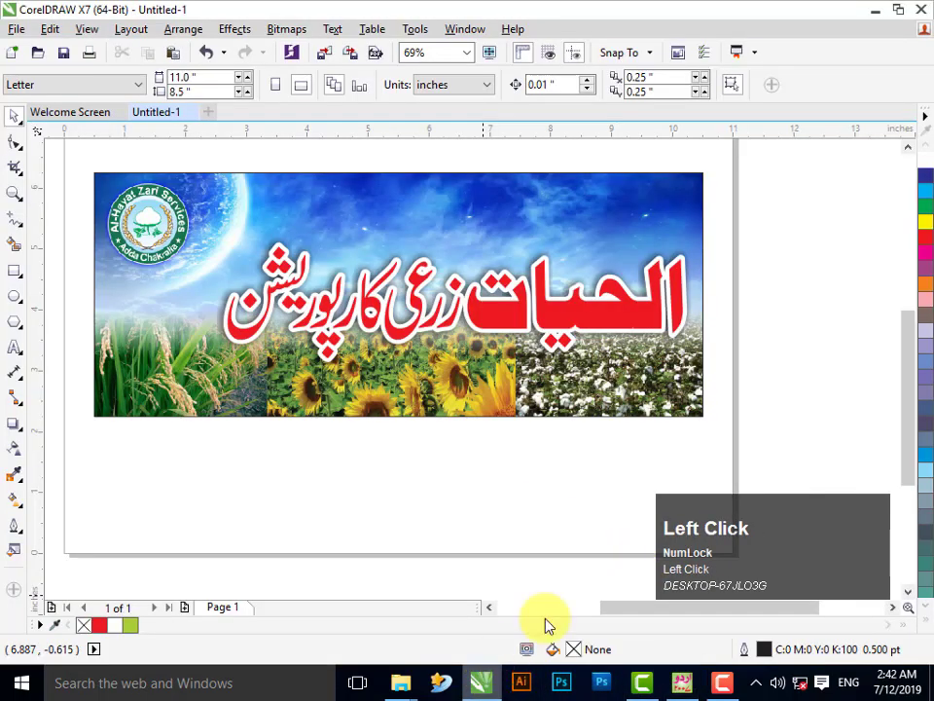
pyautogui.click(762, 302)
pyautogui.click(177, 78)
pyautogui.press('Tab')
pyautogui.press('Tab')
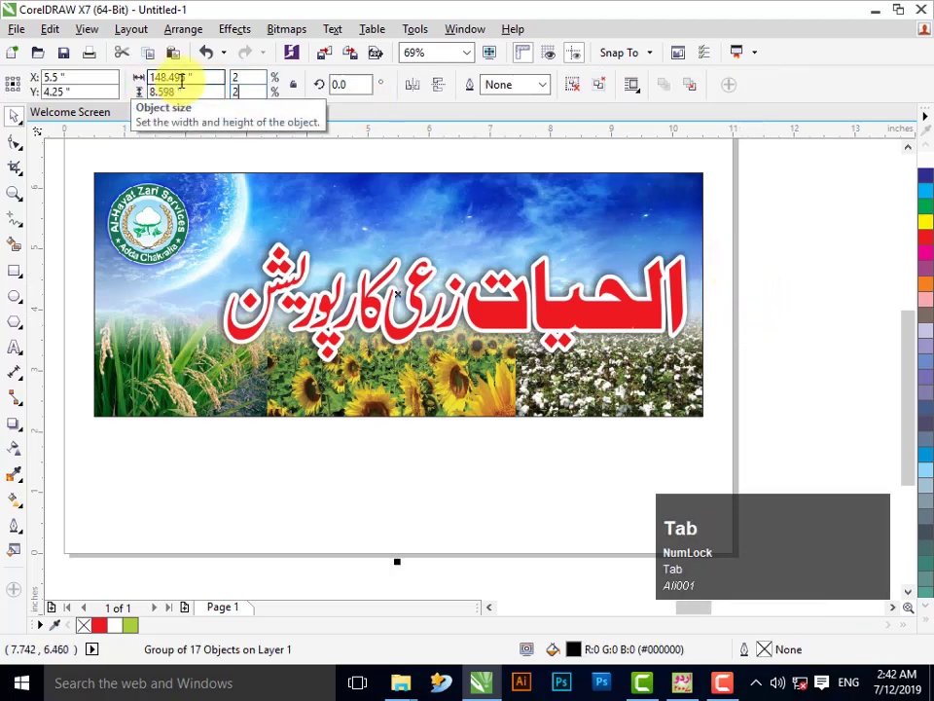
pyautogui.moveTo(427, 295); pyautogui.dragTo(613, 187)
pyautogui.moveTo(493, 197); pyautogui.dragTo(250, 261)
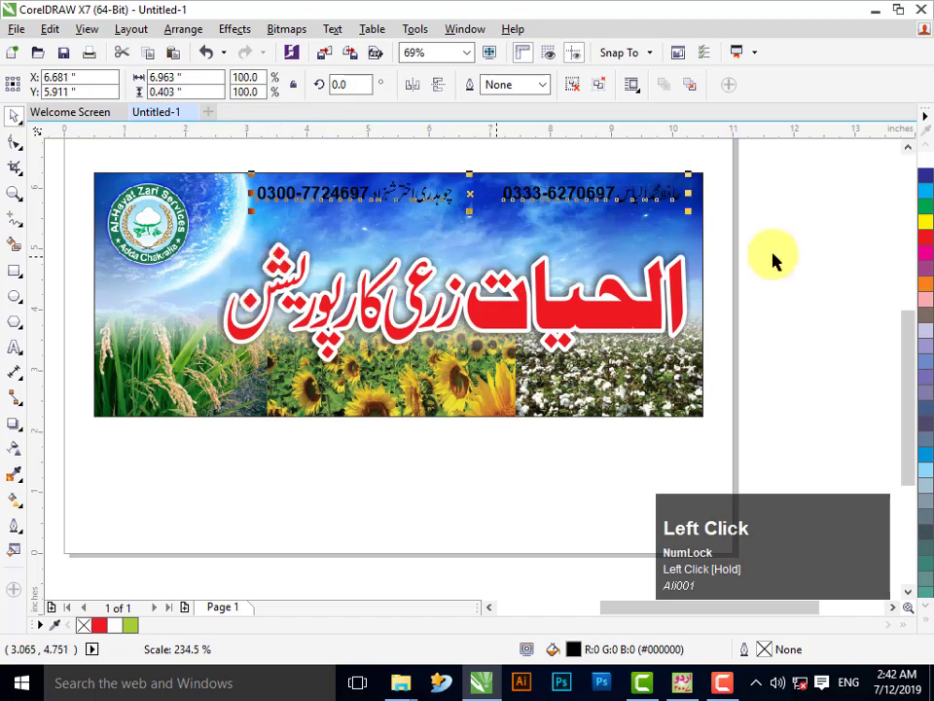
pyautogui.click(925, 226)
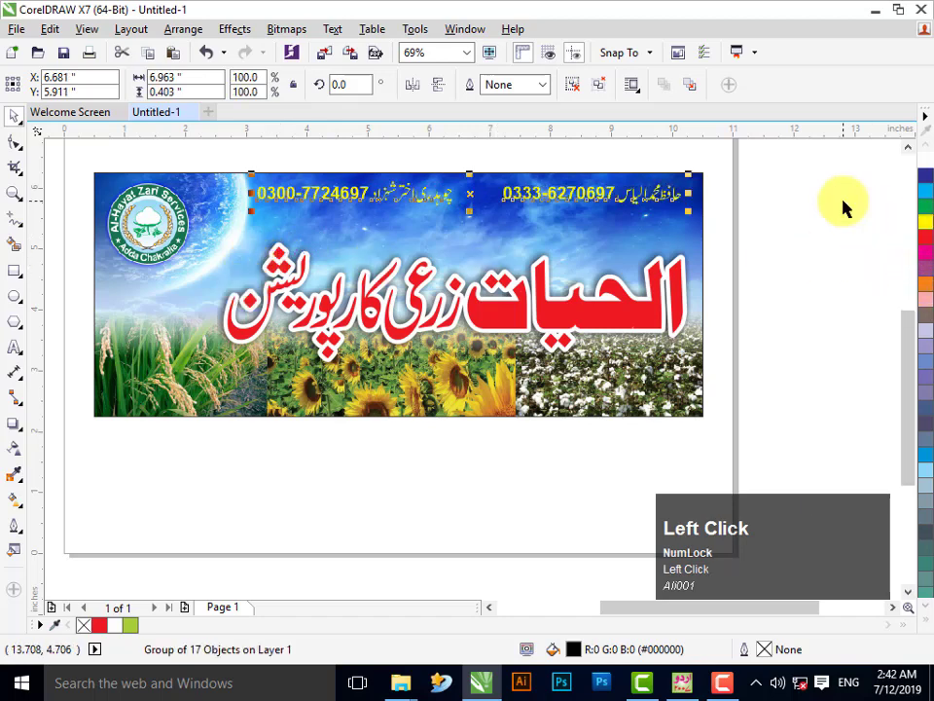
pyautogui.click(619, 220)
pyautogui.moveTo(622, 194); pyautogui.dragTo(628, 203)
pyautogui.click(733, 235)
# - Shift the red Urdu title slightly up and left
pyautogui.click(650, 309)
pyautogui.moveTo(771, 197); pyautogui.dragTo(239, 384)
pyautogui.click(501, 323)
pyautogui.moveTo(492, 319); pyautogui.dragTo(486, 293)
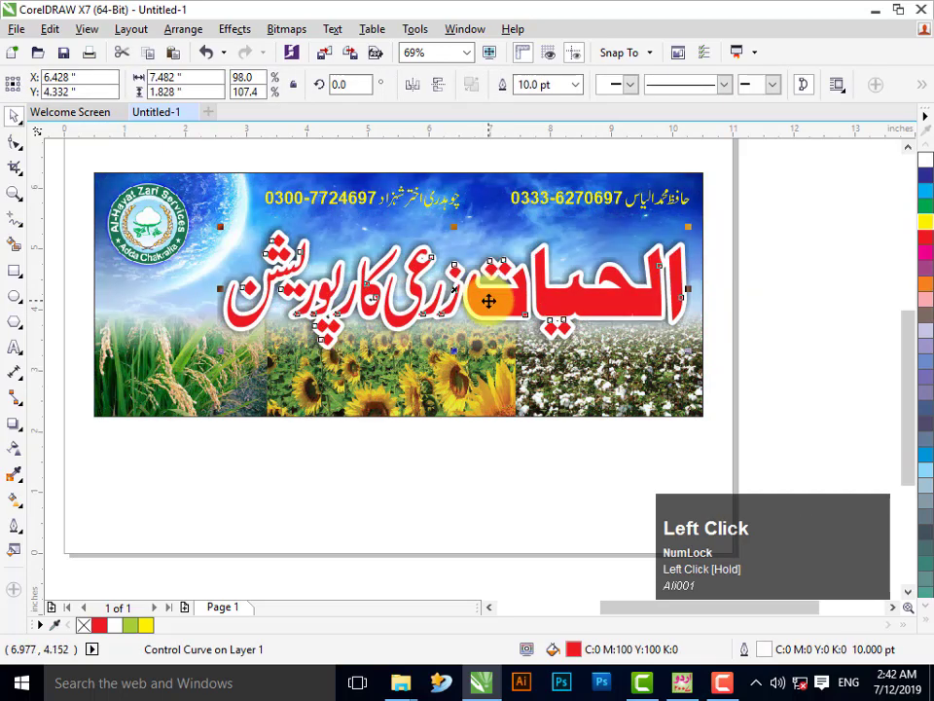
pyautogui.click(827, 314)
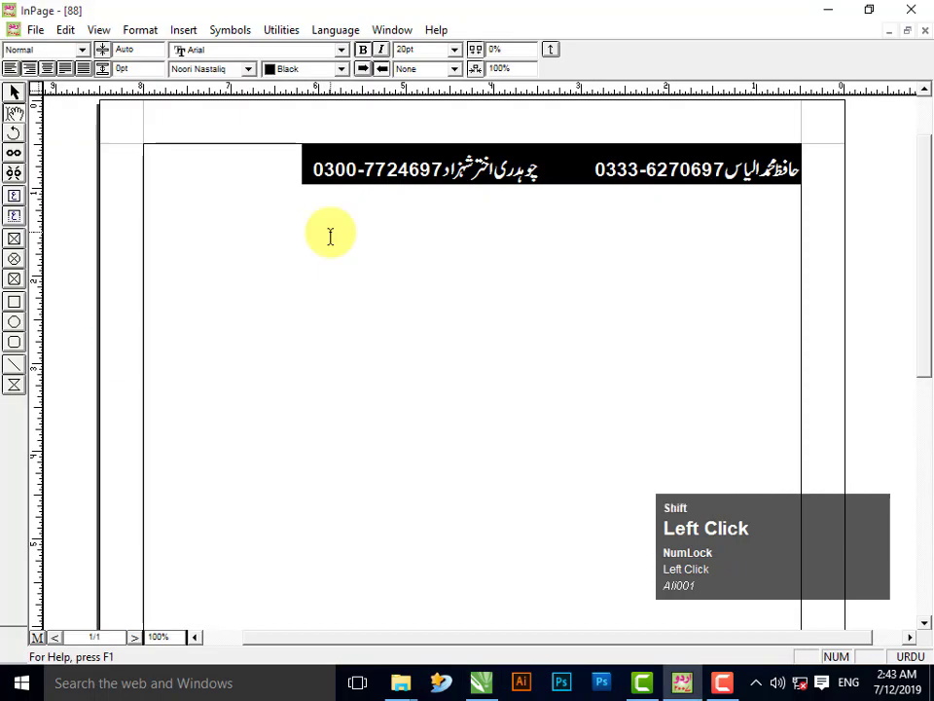
# - Replace the names with two lines, ڈیلر and کھاد، بیج، زرعی ادویات, and select the text frame
pyautogui.press('Delete')
pyautogui.press('BackSpace')
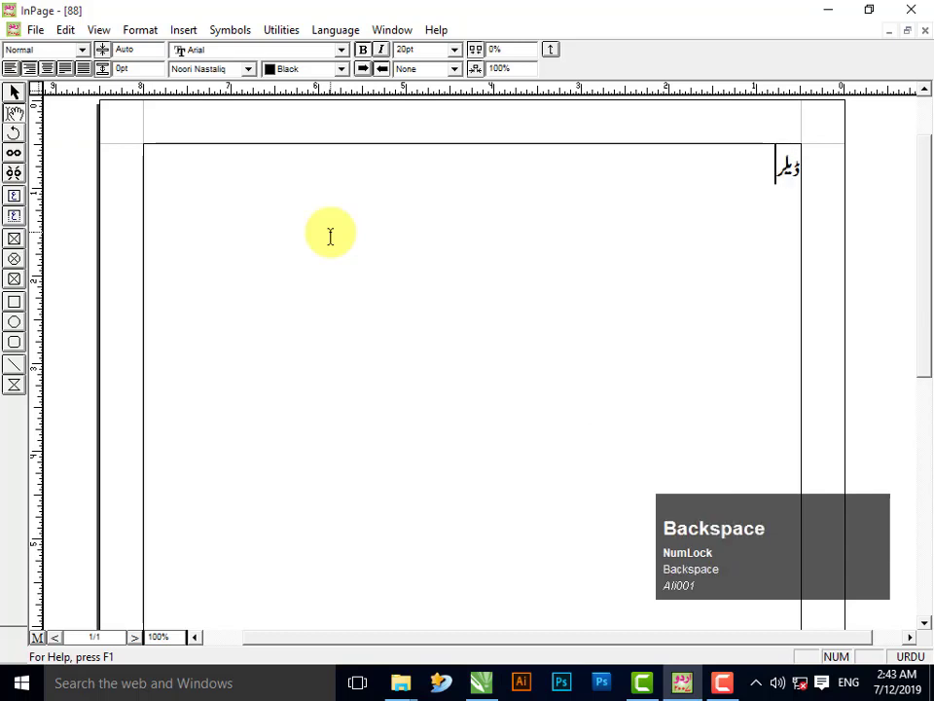
pyautogui.press('Return')
pyautogui.write('کجا')
pyautogui.press('BackSpace')
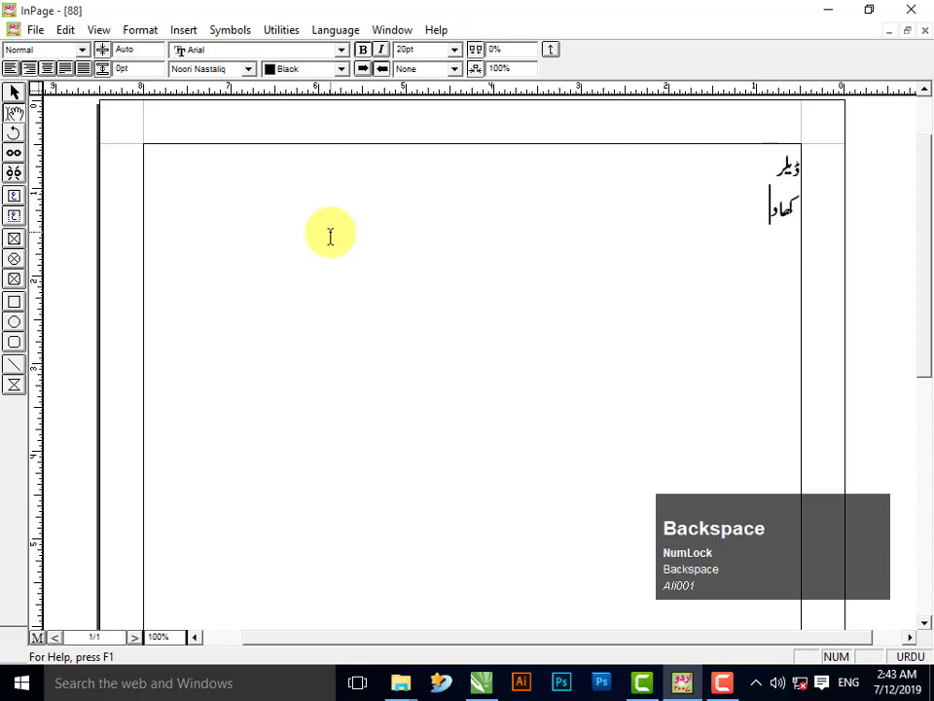
pyautogui.write('د،بیج،')
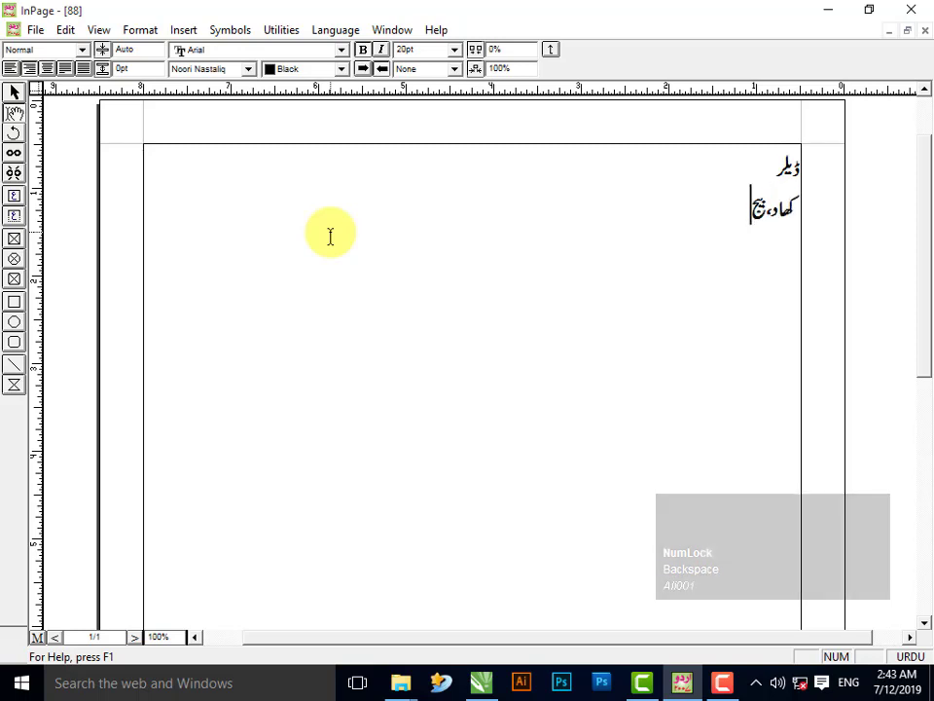
pyautogui.write('زرعی او')
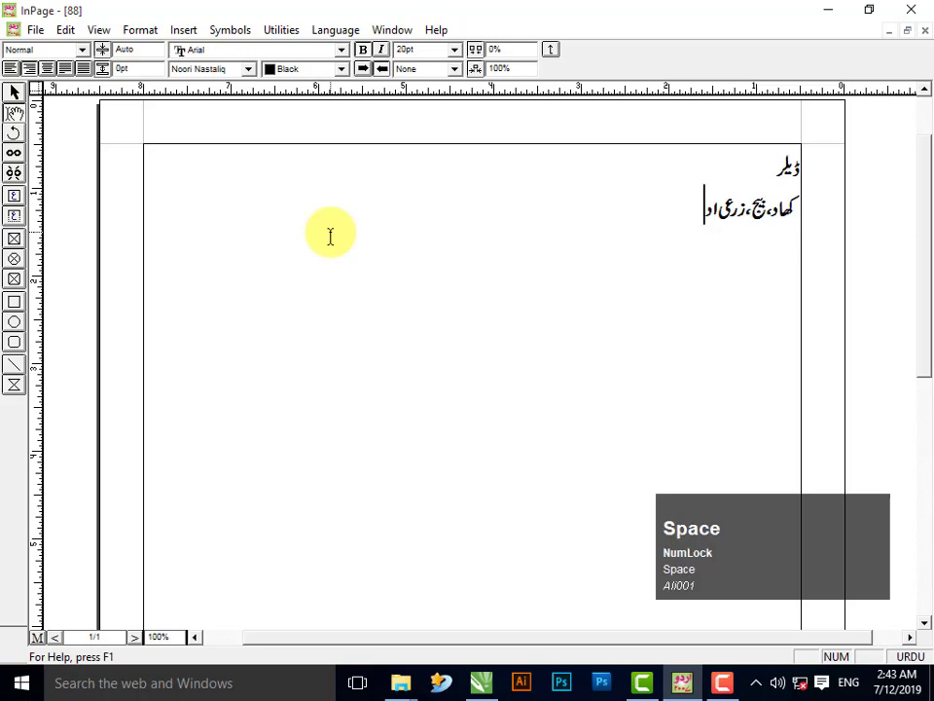
pyautogui.write('ویات')
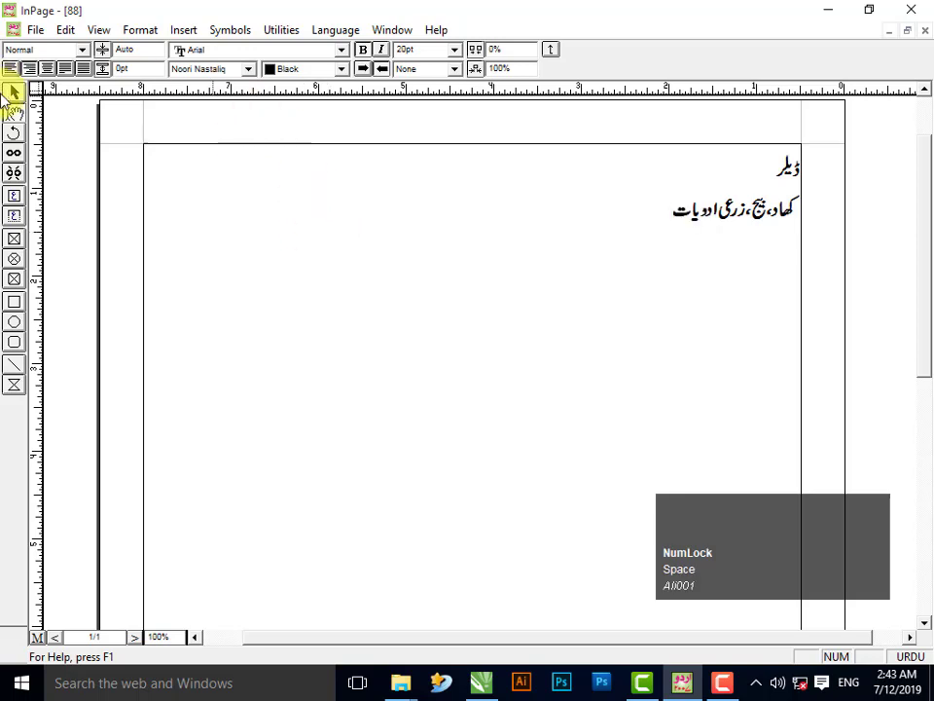
pyautogui.click(15, 95)
pyautogui.click(251, 203)
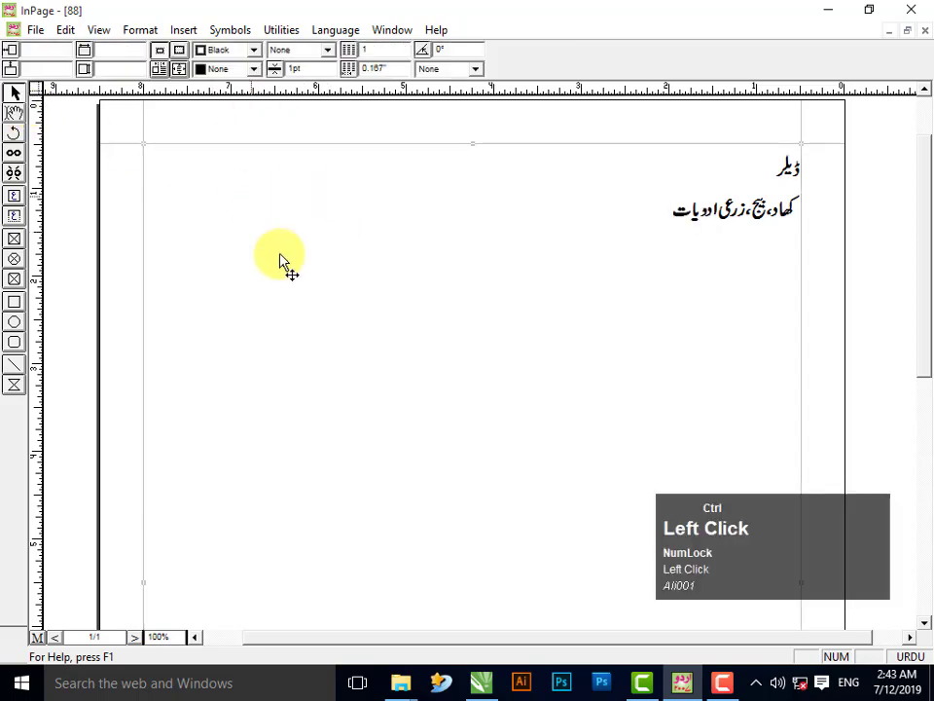
pyautogui.click(481, 682)
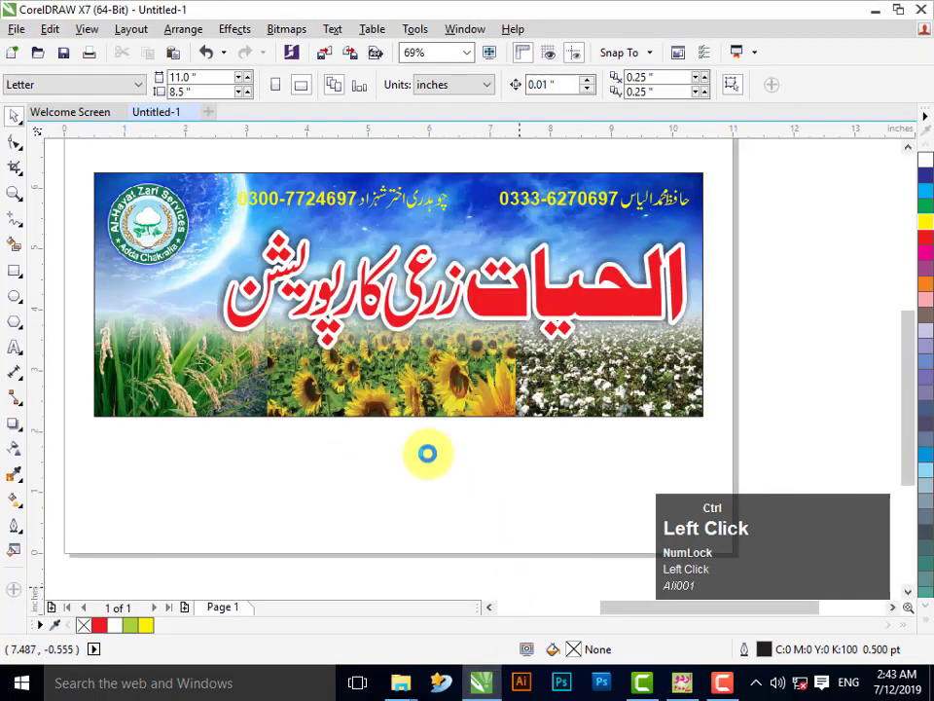
# - Paste the dealer text, scale it to 5%, and move it to the banner's left side
pyautogui.hotkey('ctrl', 'v')
pyautogui.click(190, 77)
pyautogui.press('Tab')
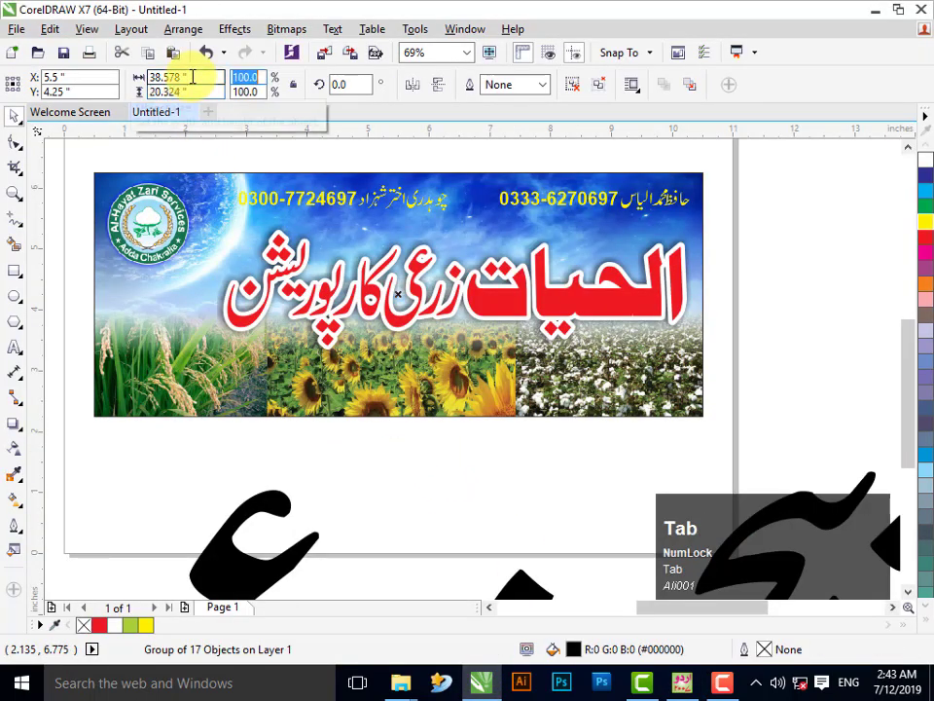
pyautogui.write('5')
pyautogui.press('Return')
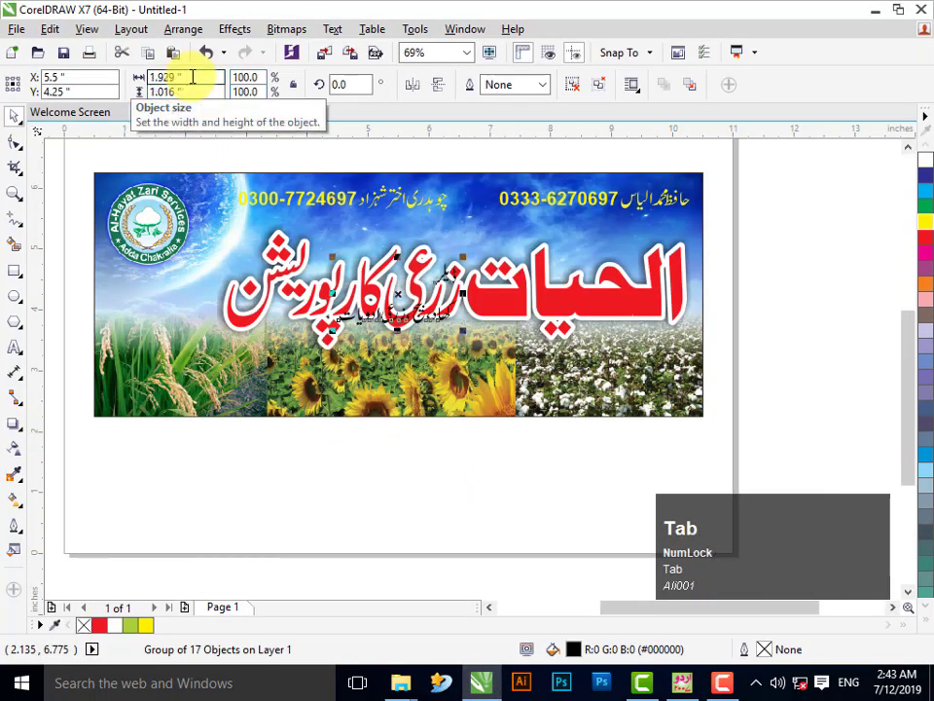
pyautogui.moveTo(391, 312); pyautogui.dragTo(144, 304)
# - Ungroup the dealer text and regroup the second line's pieces
pyautogui.press('F2')
pyautogui.moveTo(80, 182); pyautogui.dragTo(654, 586)
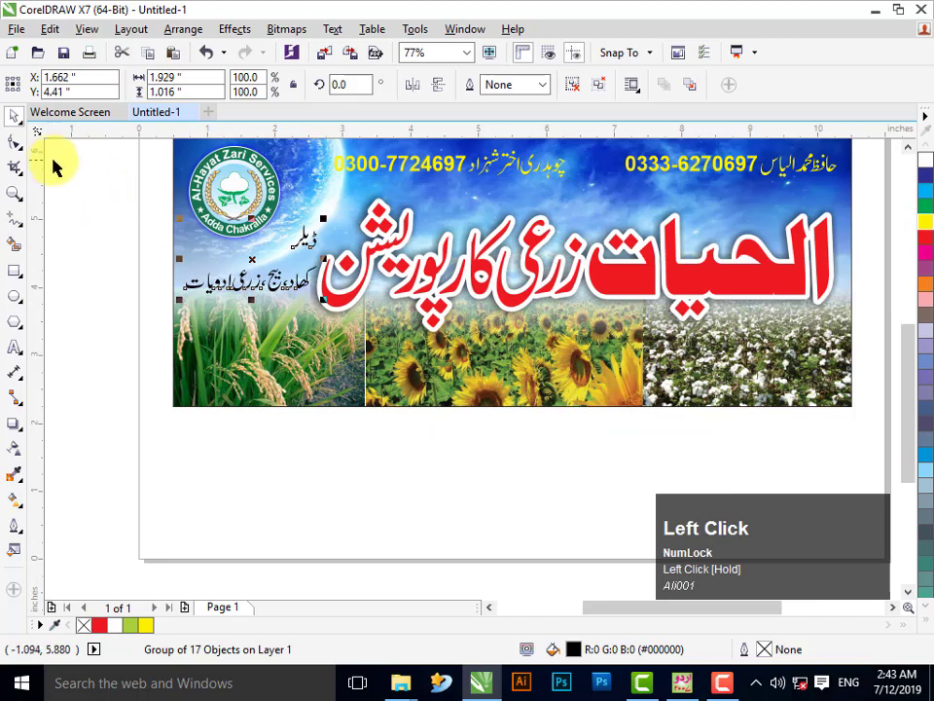
pyautogui.click(13, 118)
pyautogui.click(62, 153)
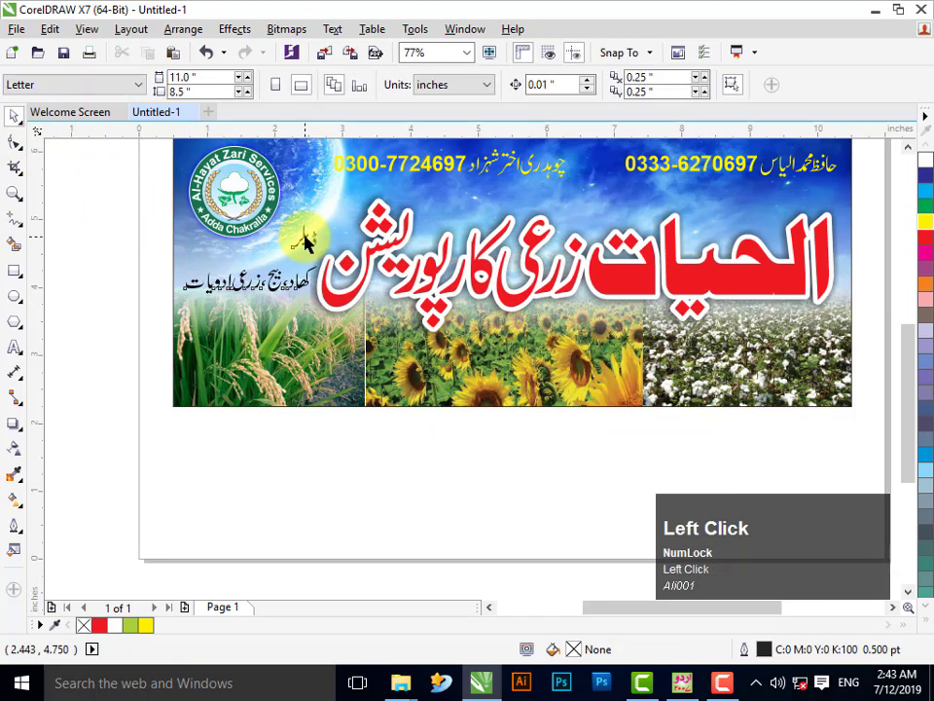
pyautogui.keyDown('ctrl'); pyautogui.click(308, 239); pyautogui.keyUp('ctrl')
pyautogui.moveTo(127, 195); pyautogui.dragTo(757, 576)
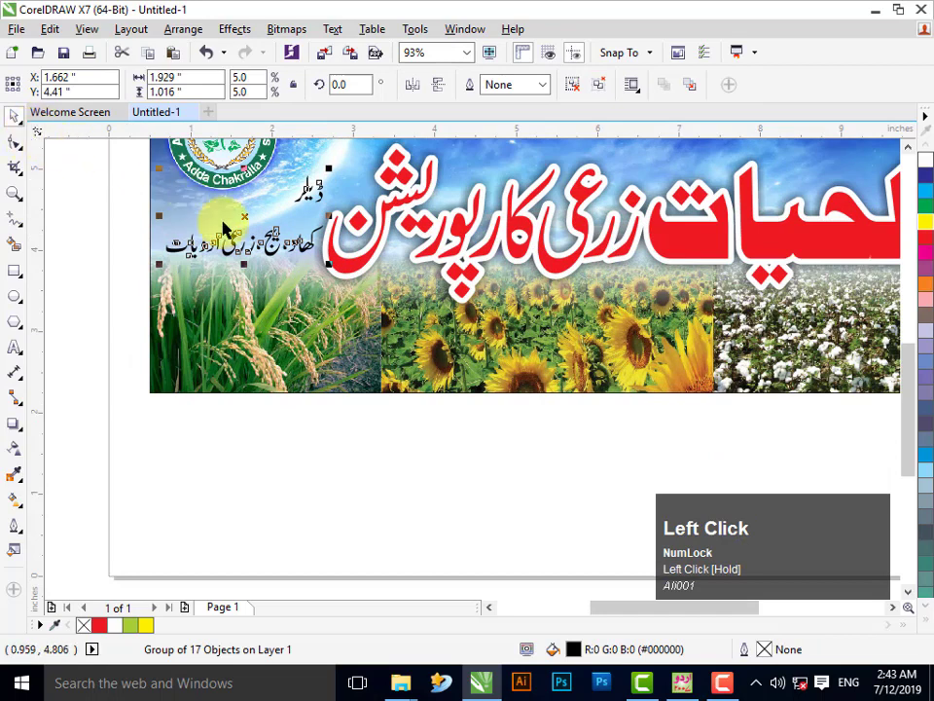
pyautogui.hotkey('ctrl', 'u')
pyautogui.moveTo(370, 202); pyautogui.dragTo(146, 271)
pyautogui.hotkey('ctrl', 'g')
# - Group the dealer word, centre both lines, and fit them slightly smaller under the logo
pyautogui.moveTo(265, 217); pyautogui.dragTo(261, 219)
pyautogui.hotkey('ctrl', 'g')
pyautogui.moveTo(364, 170); pyautogui.dragTo(19, 317)
pyautogui.press('c')
pyautogui.moveTo(315, 242); pyautogui.dragTo(235, 243)
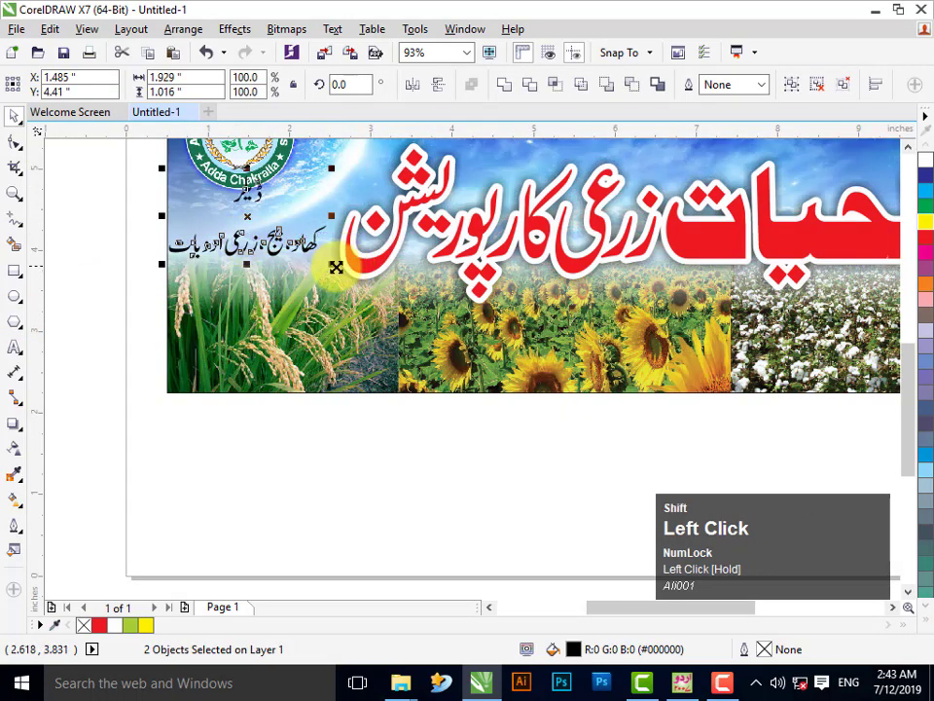
pyautogui.moveTo(329, 264); pyautogui.dragTo(303, 249)
pyautogui.press('Escape')
pyautogui.click(247, 213)
pyautogui.moveTo(239, 204); pyautogui.dragTo(247, 226)
pyautogui.moveTo(84, 172); pyautogui.dragTo(311, 255)
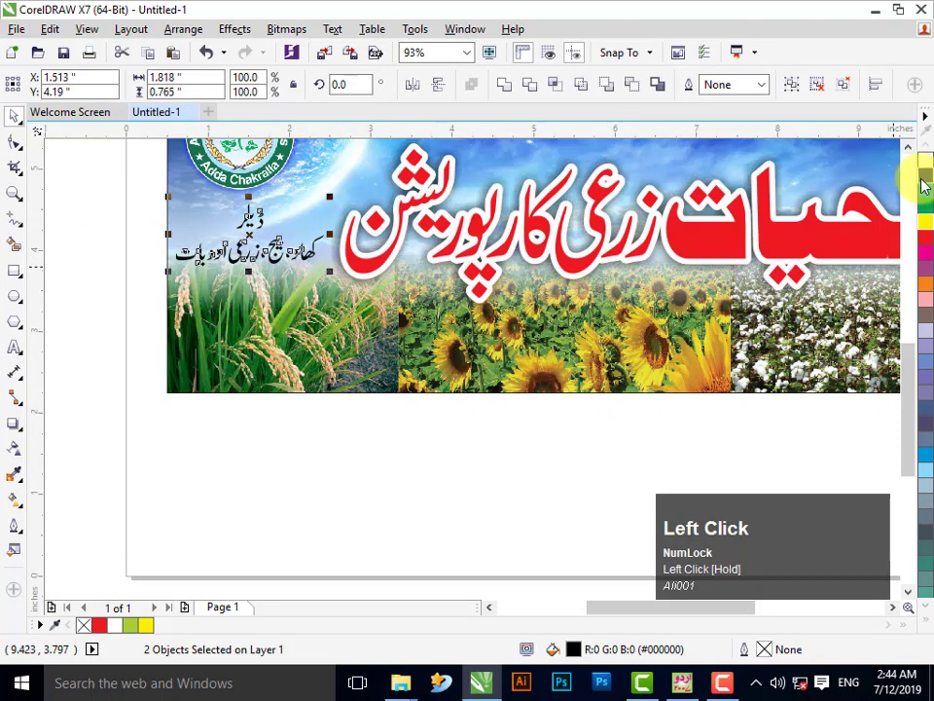
# - Fill the dealer text blue with a 1.5 pt white outline, rounded corners, behind fill
pyautogui.click(926, 178)
pyautogui.rightClick(926, 197)
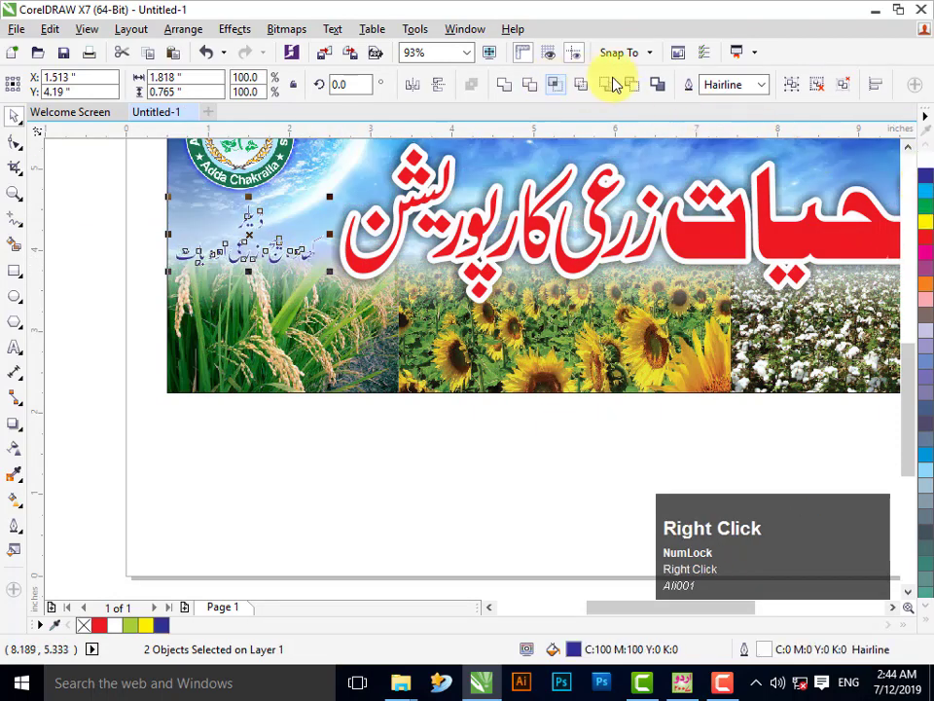
pyautogui.click(763, 85)
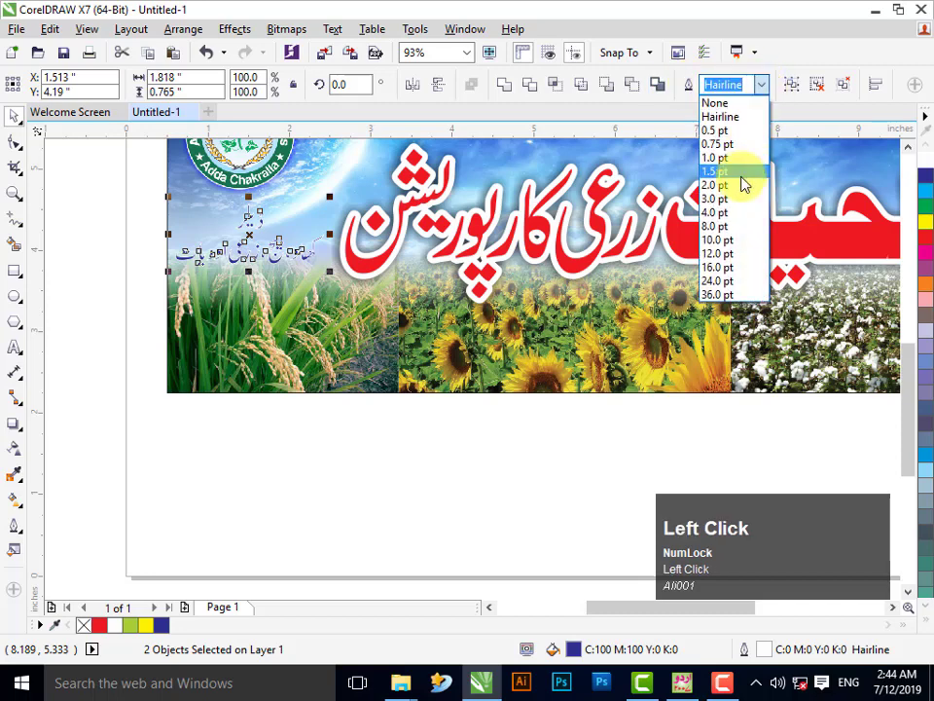
pyautogui.click(741, 181)
pyautogui.press('F12')
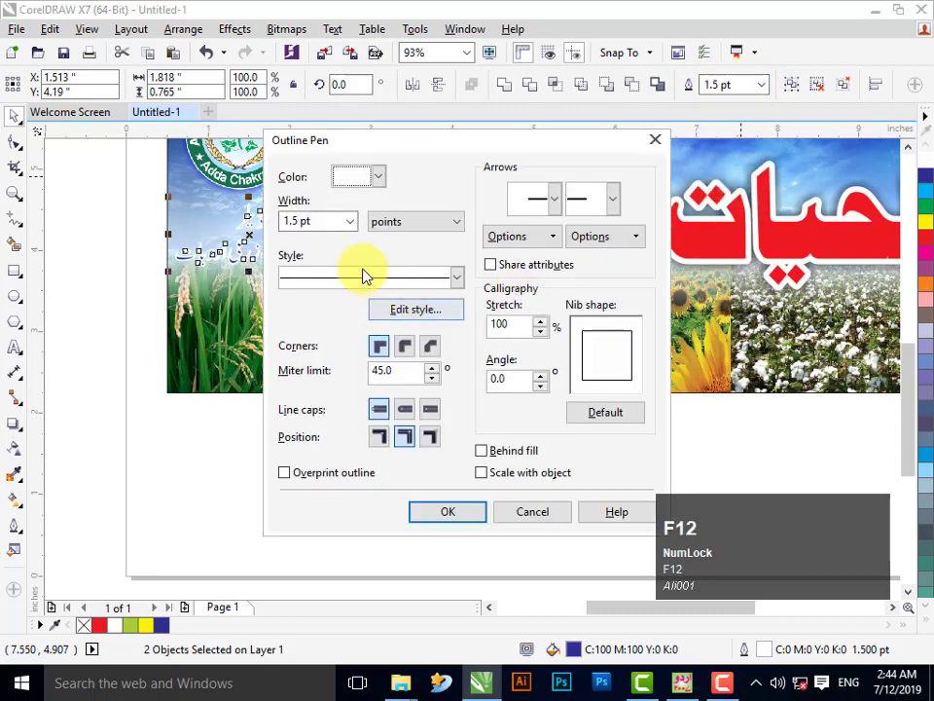
pyautogui.click(405, 344)
pyautogui.click(493, 454)
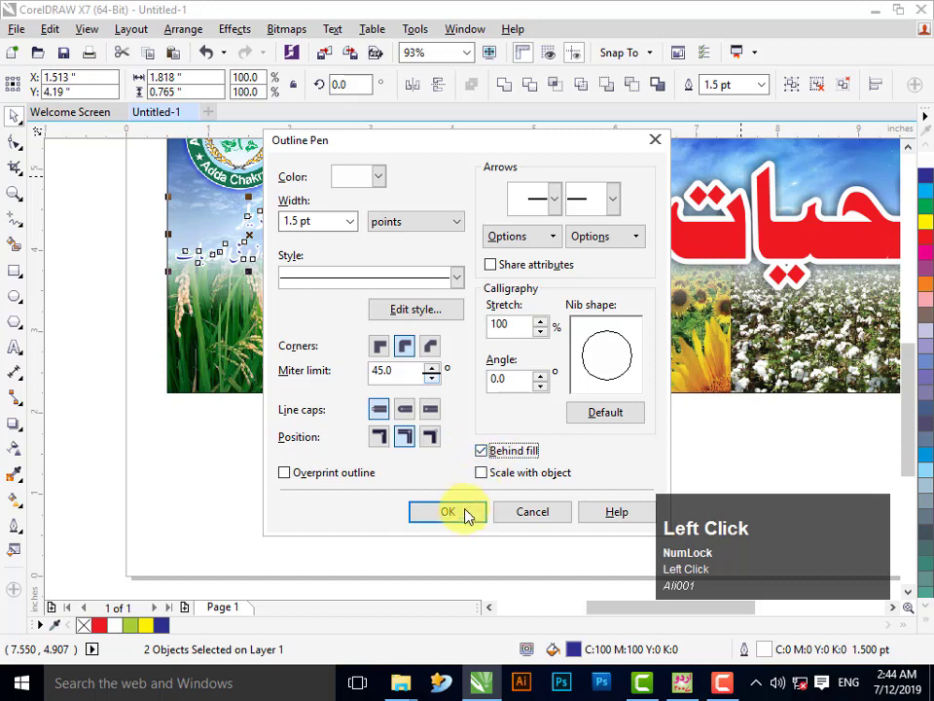
pyautogui.click(469, 511)
# - Thicken the dealer text's white outline to 3.0 pt and fit the banner in view
pyautogui.click(441, 454)
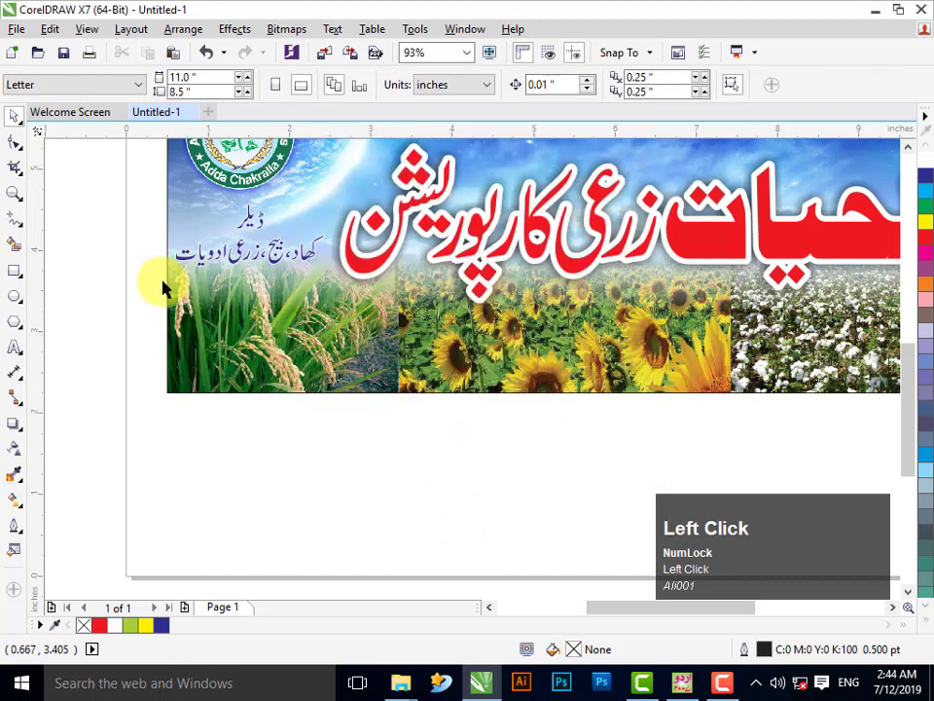
pyautogui.moveTo(108, 193); pyautogui.dragTo(340, 277)
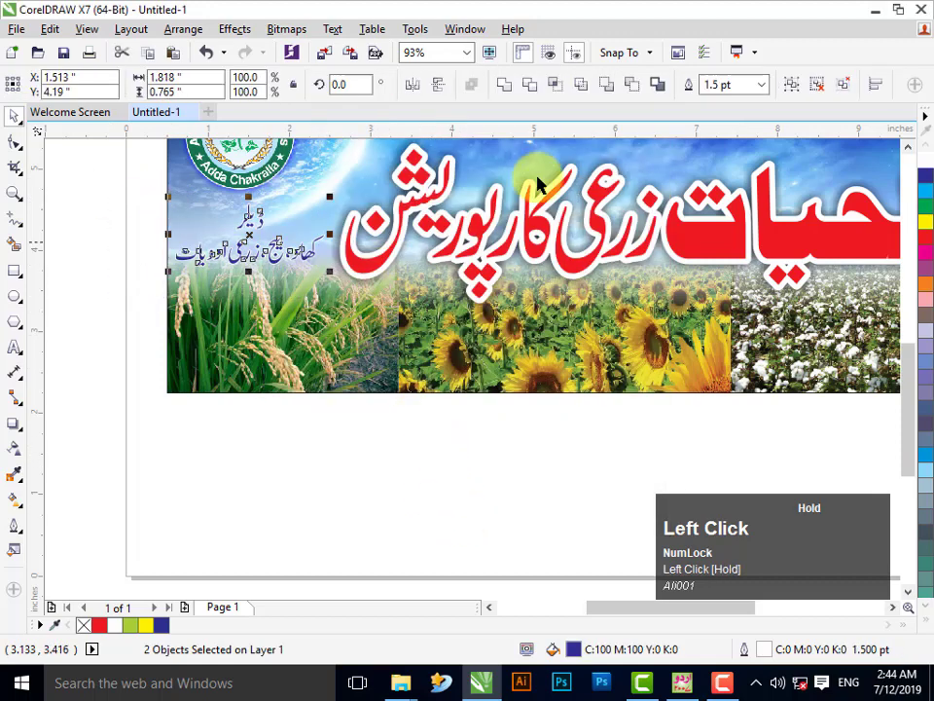
pyautogui.click(759, 85)
pyautogui.click(746, 203)
pyautogui.click(498, 461)
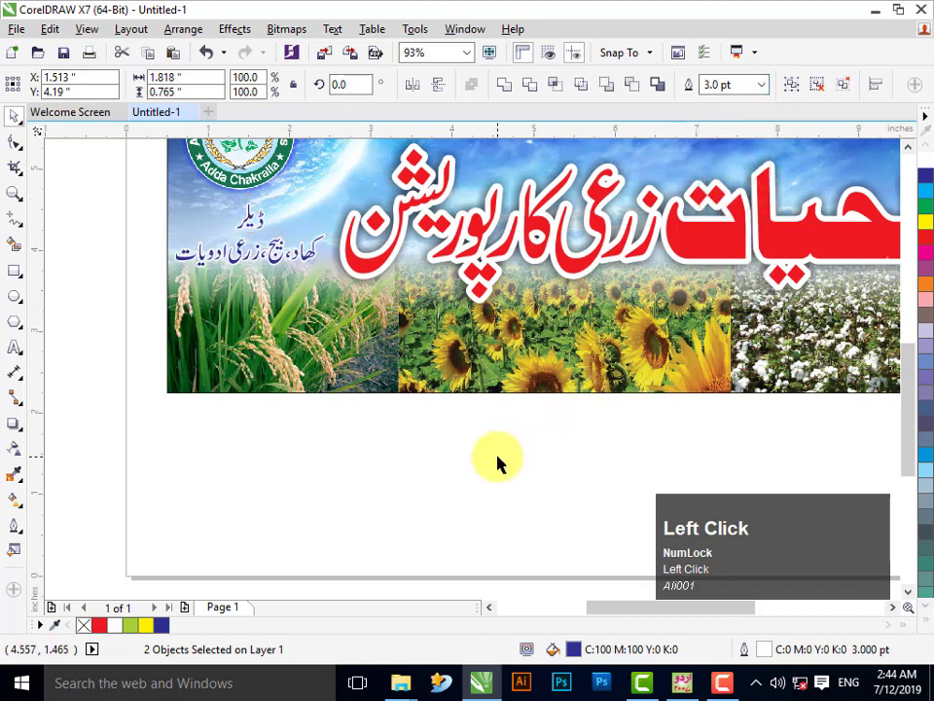
pyautogui.press('F4')
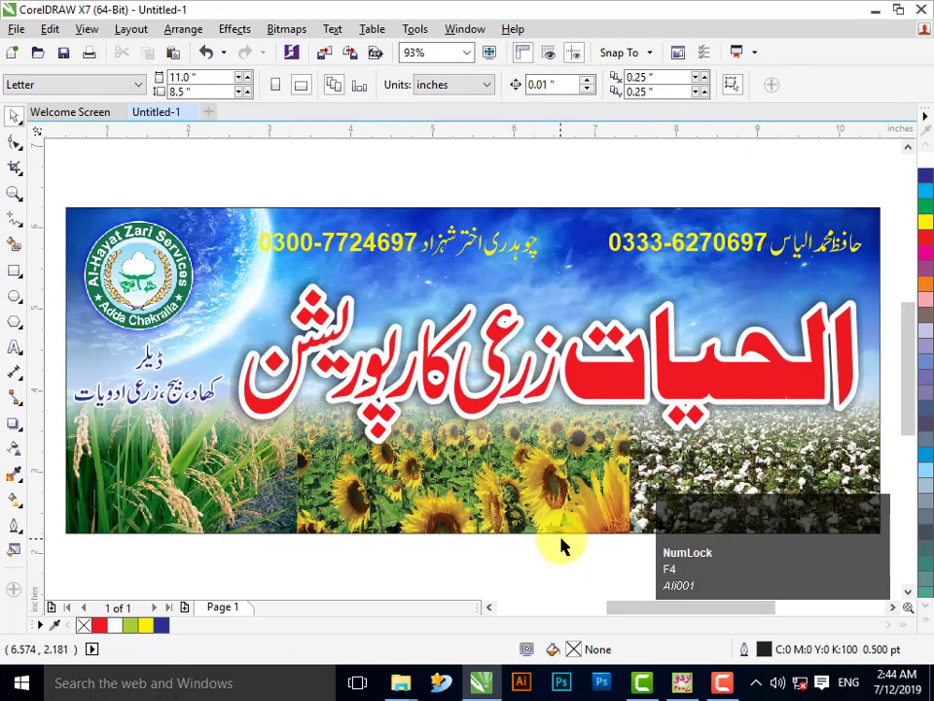
pyautogui.hotkey('alt', 'Down')
pyautogui.hotkey('alt', 'Down')
pyautogui.hotkey('alt', 'Down')
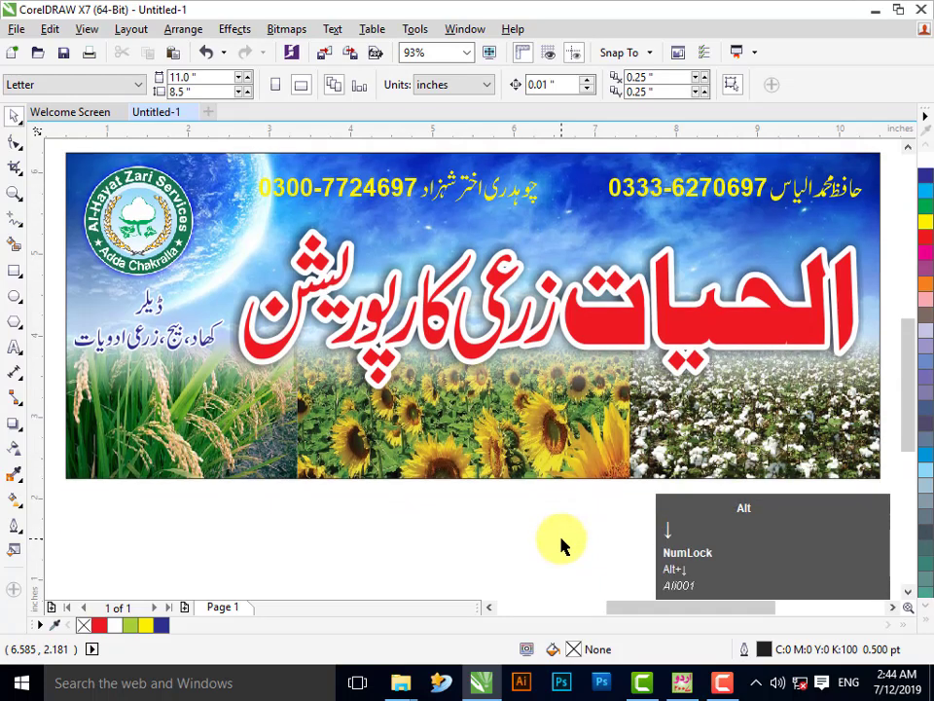
pyautogui.click(572, 552)
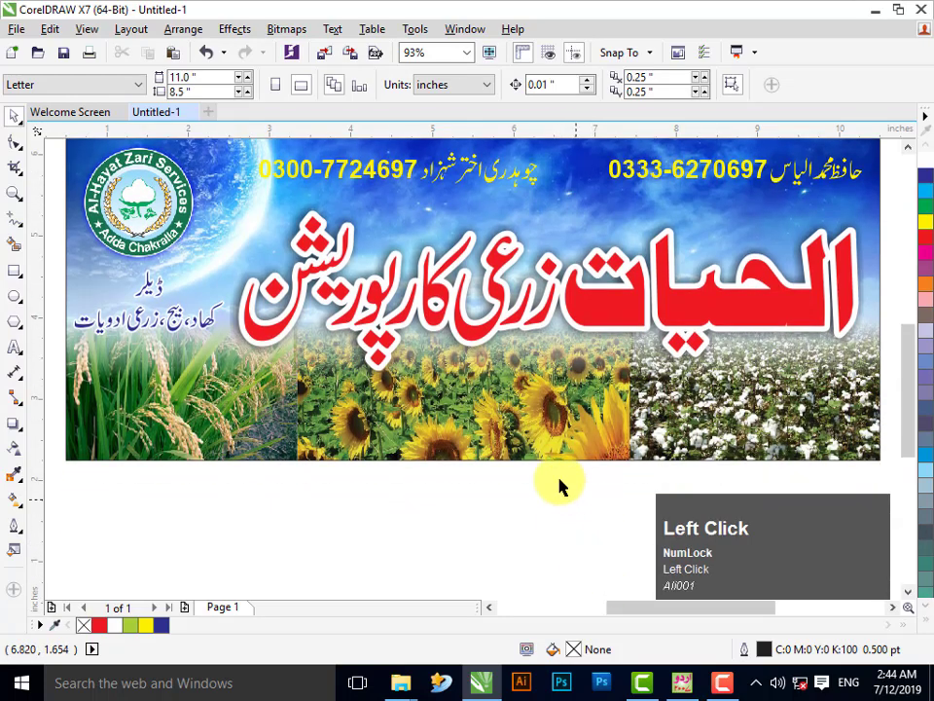
# - Inside the PowerClip, give the sky photo a vertical linear transparency fade
pyautogui.rightClick(563, 449)
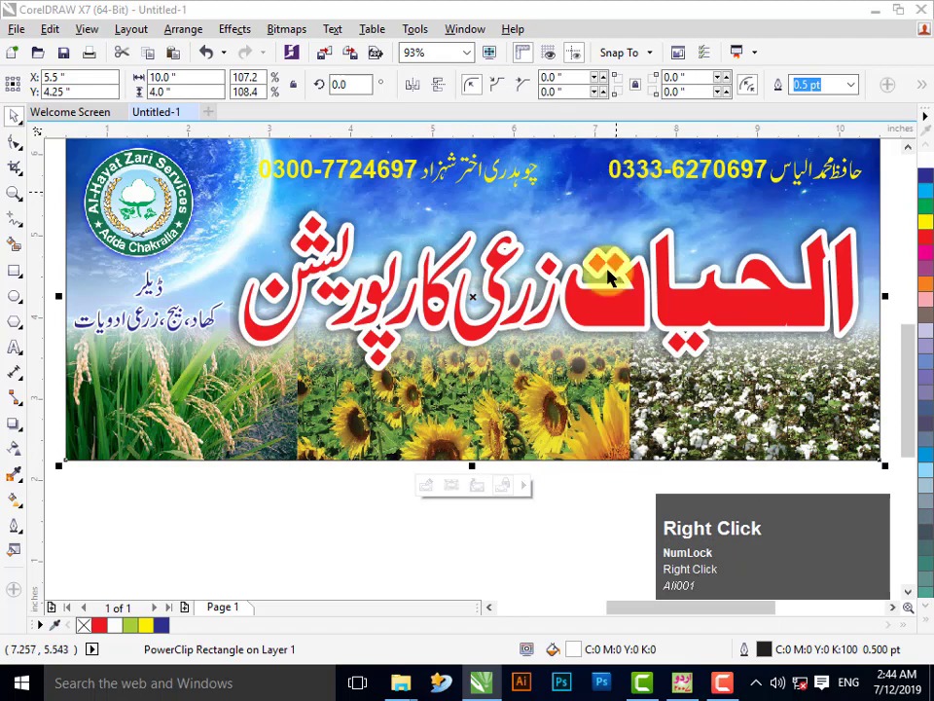
pyautogui.rightClick(573, 425)
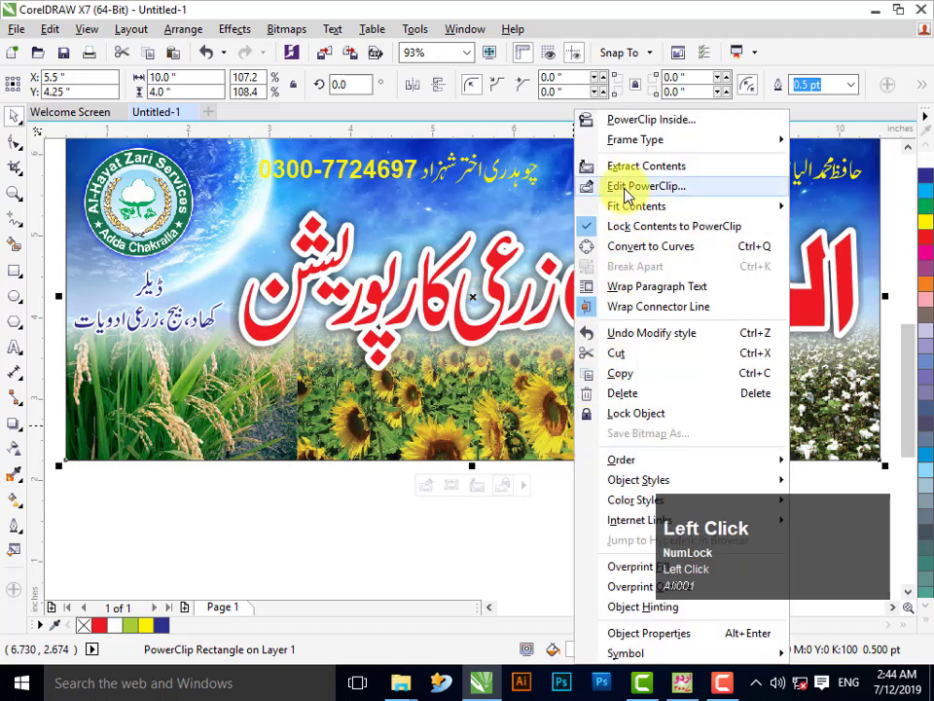
pyautogui.click(625, 186)
pyautogui.click(486, 217)
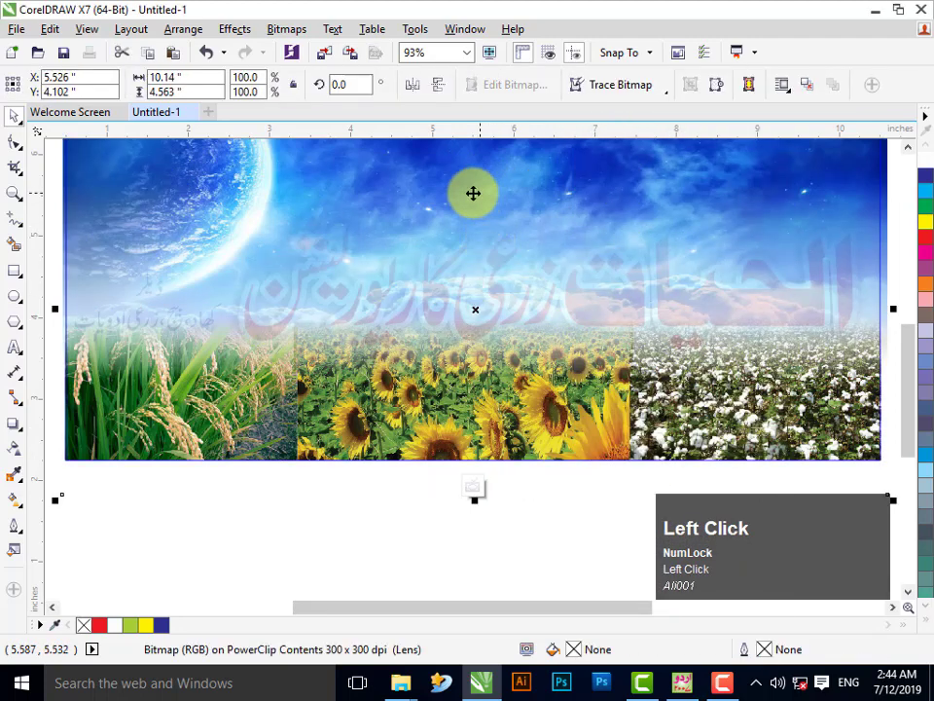
pyautogui.click(14, 449)
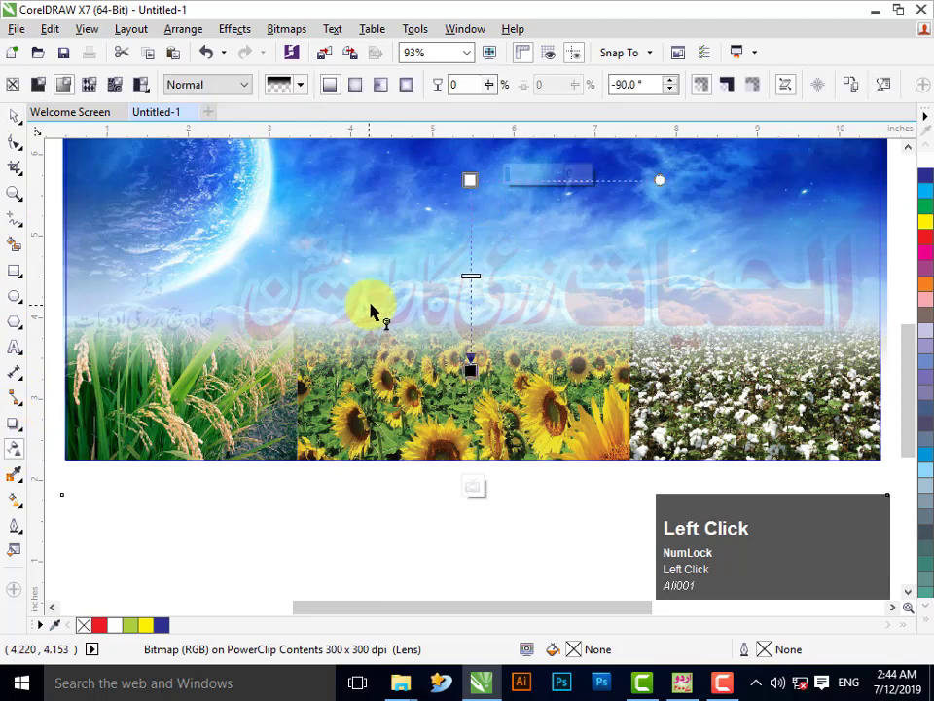
pyautogui.moveTo(471, 366); pyautogui.dragTo(473, 437)
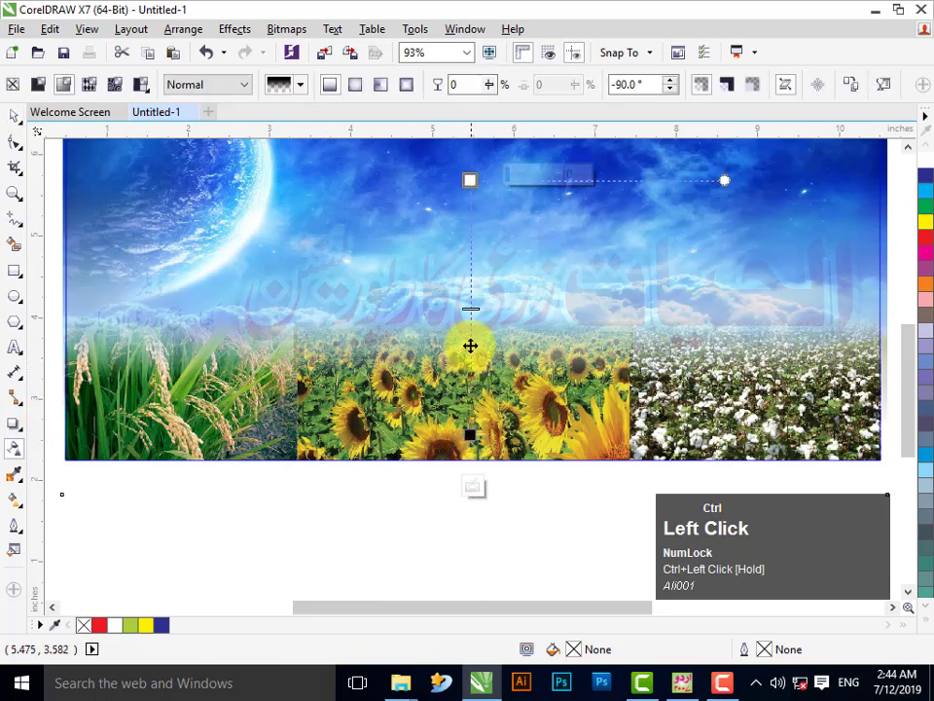
pyautogui.moveTo(476, 308); pyautogui.dragTo(475, 328)
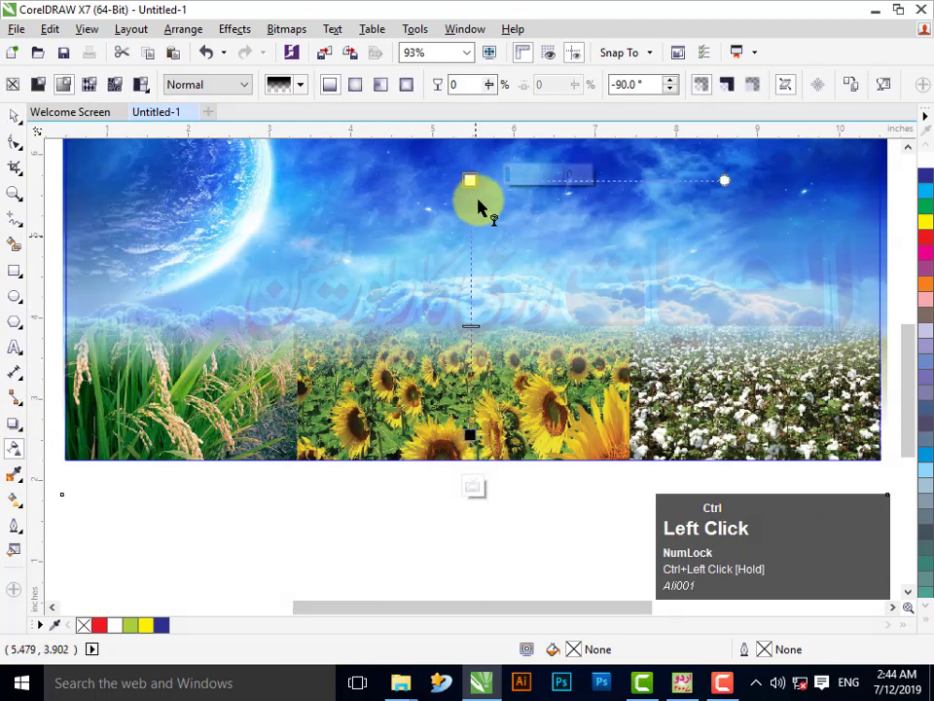
pyautogui.moveTo(474, 182); pyautogui.dragTo(474, 225)
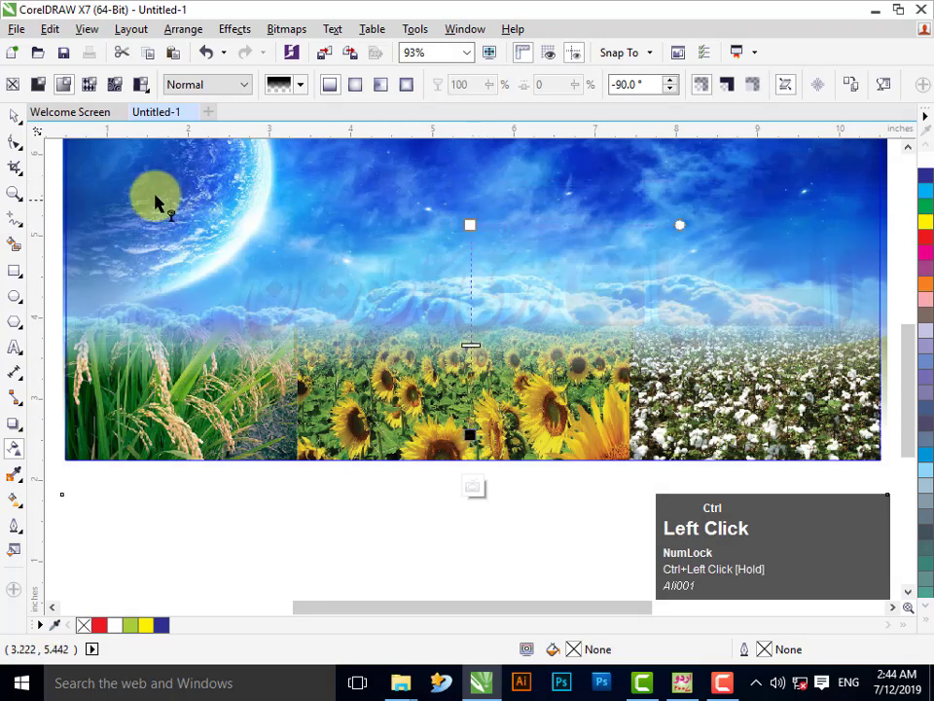
# - Deselect the sky photo and finish editing the PowerClip contents
pyautogui.click(14, 117)
pyautogui.click(422, 196)
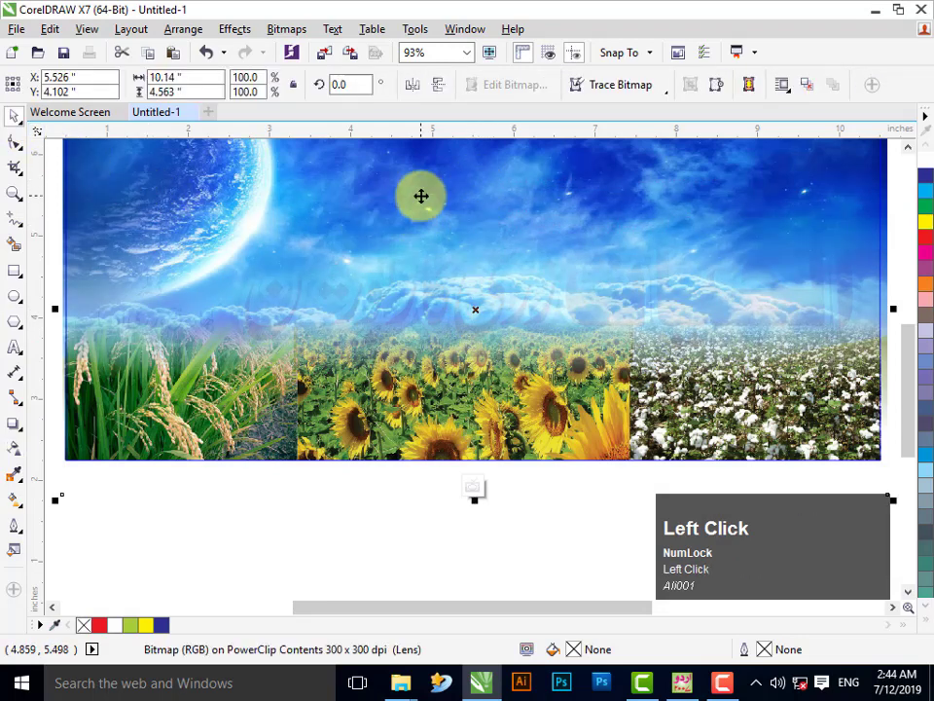
pyautogui.click(467, 509)
pyautogui.rightClick(233, 409)
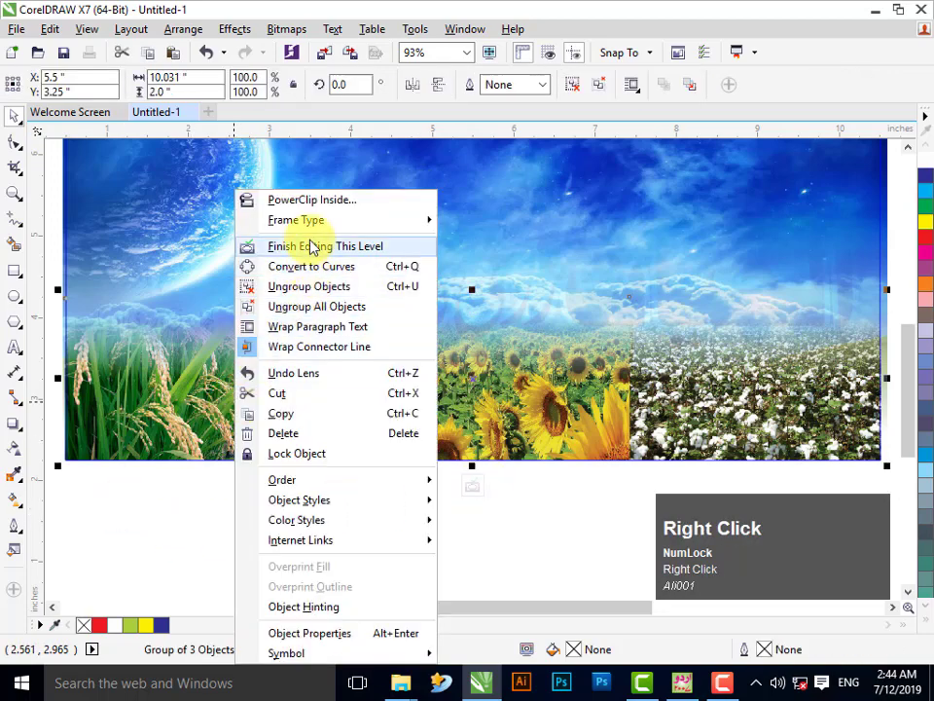
pyautogui.click(308, 244)
# - Stretch the three field photos taller inside the PowerClip and fade their tops with linear transparency
pyautogui.click(517, 511)
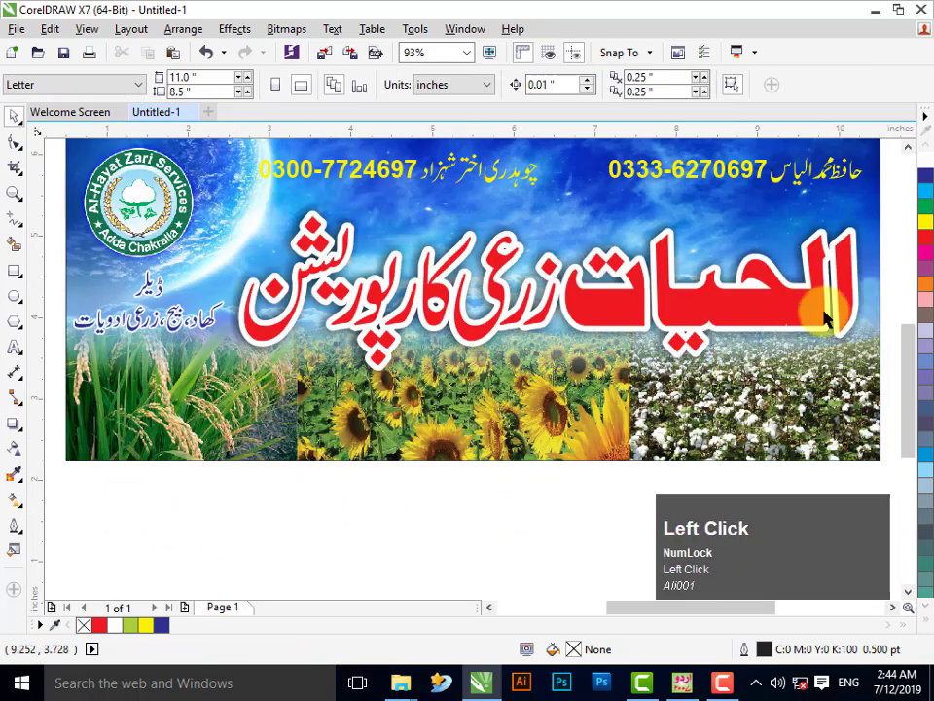
pyautogui.moveTo(887, 194); pyautogui.dragTo(219, 429)
pyautogui.rightClick(554, 414)
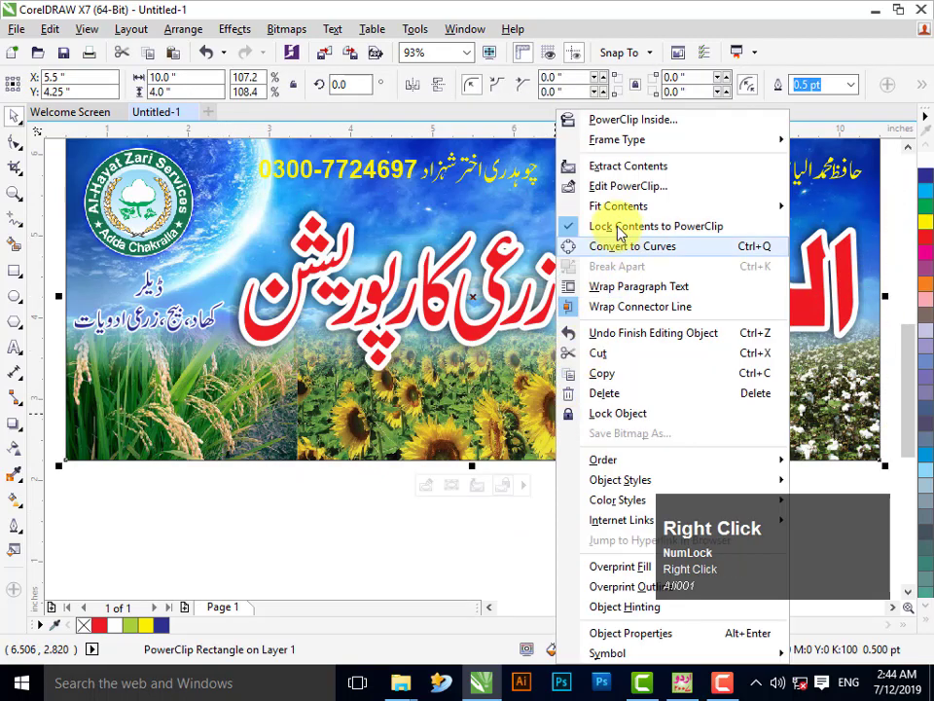
pyautogui.click(625, 187)
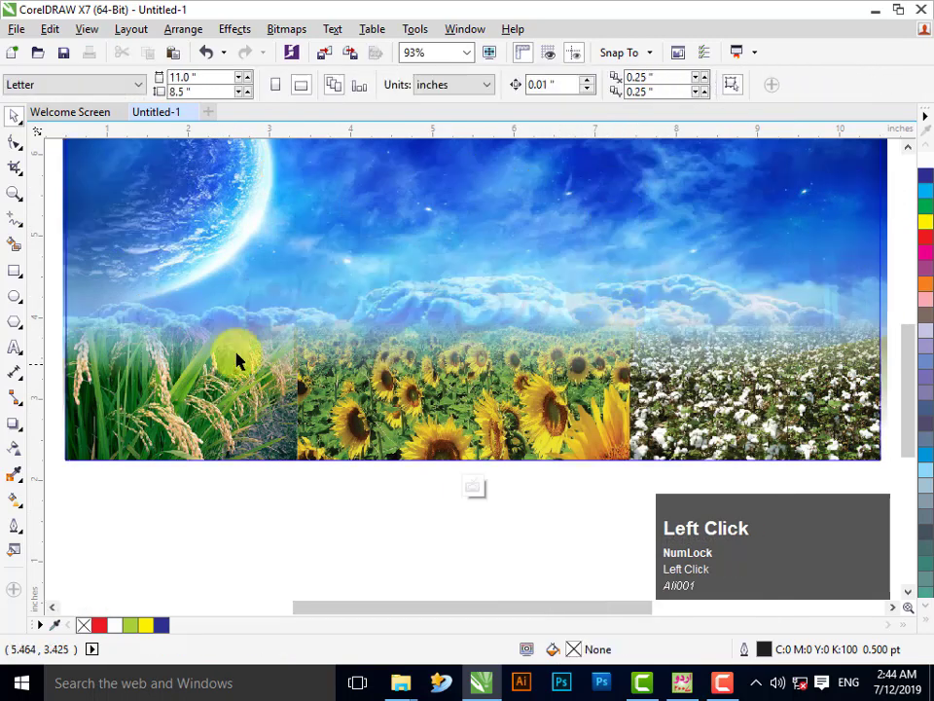
pyautogui.click(133, 376)
pyautogui.moveTo(475, 290); pyautogui.dragTo(471, 263)
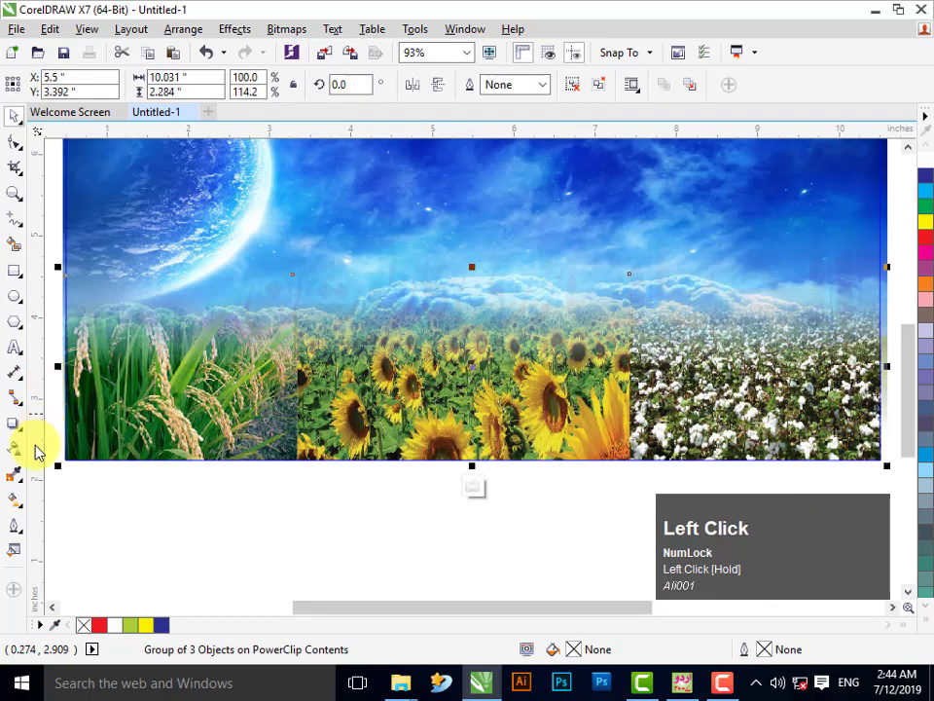
pyautogui.click(15, 453)
pyautogui.moveTo(463, 358); pyautogui.dragTo(464, 321)
pyautogui.rightClick(493, 360)
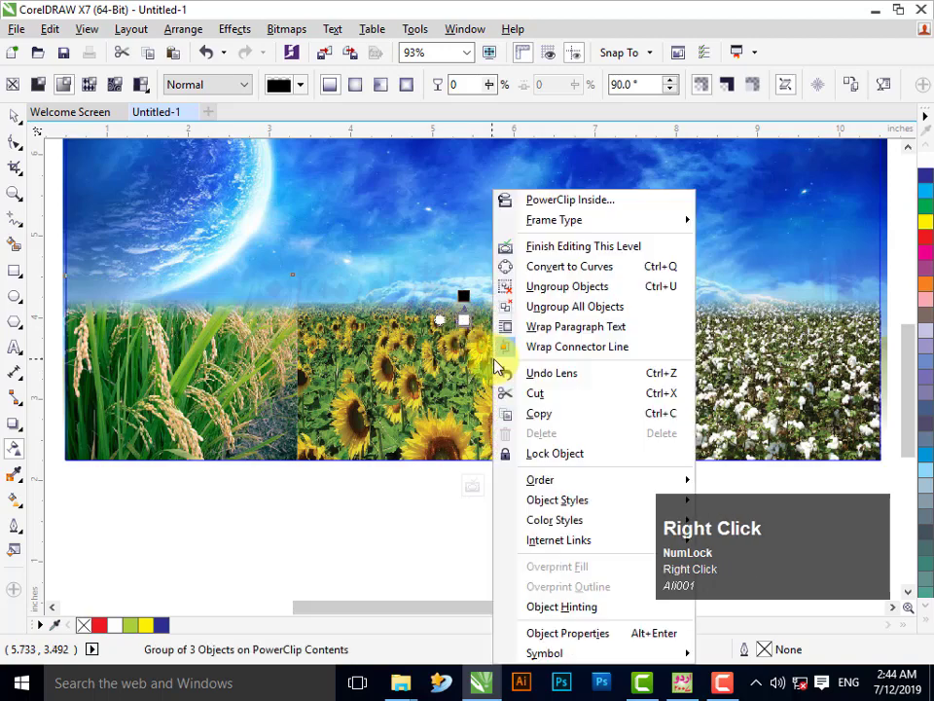
pyautogui.click(538, 247)
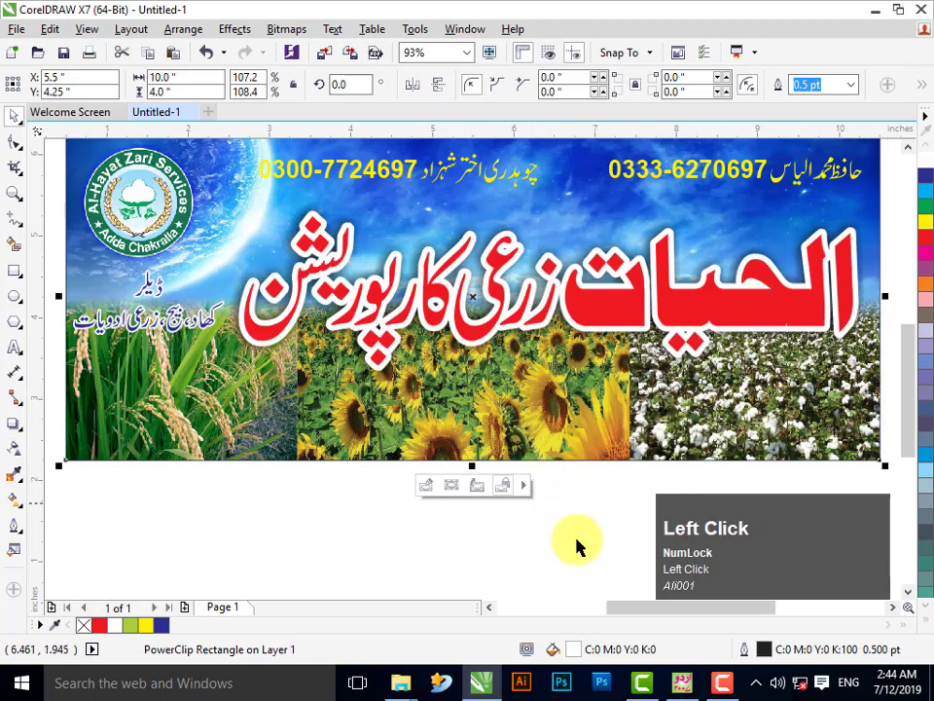
# - Move the yellow names and phone numbers text slightly down
pyautogui.click(578, 532)
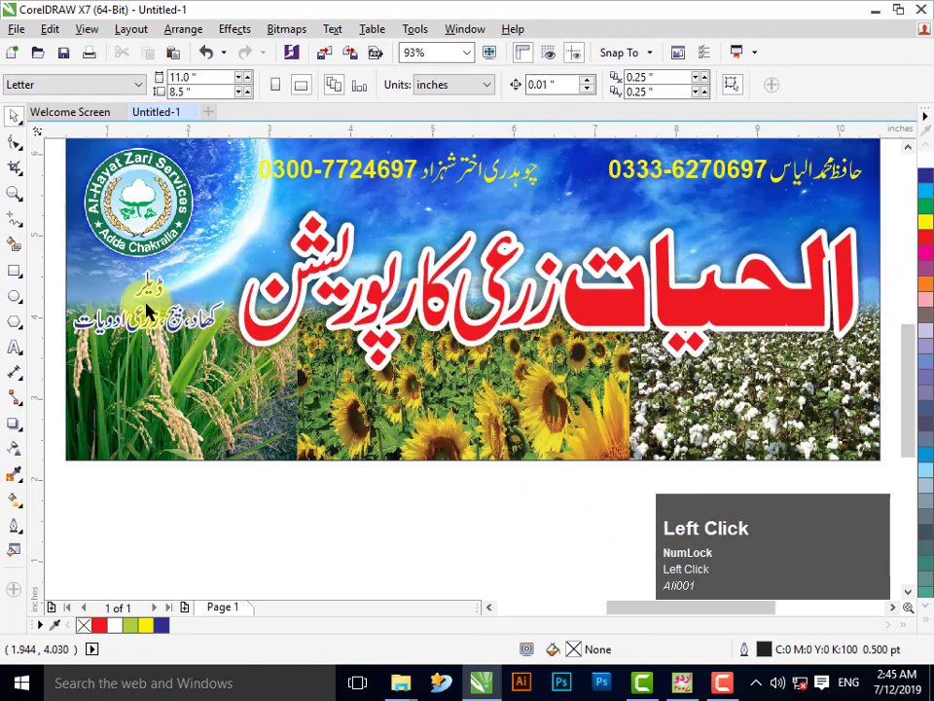
pyautogui.click(136, 164)
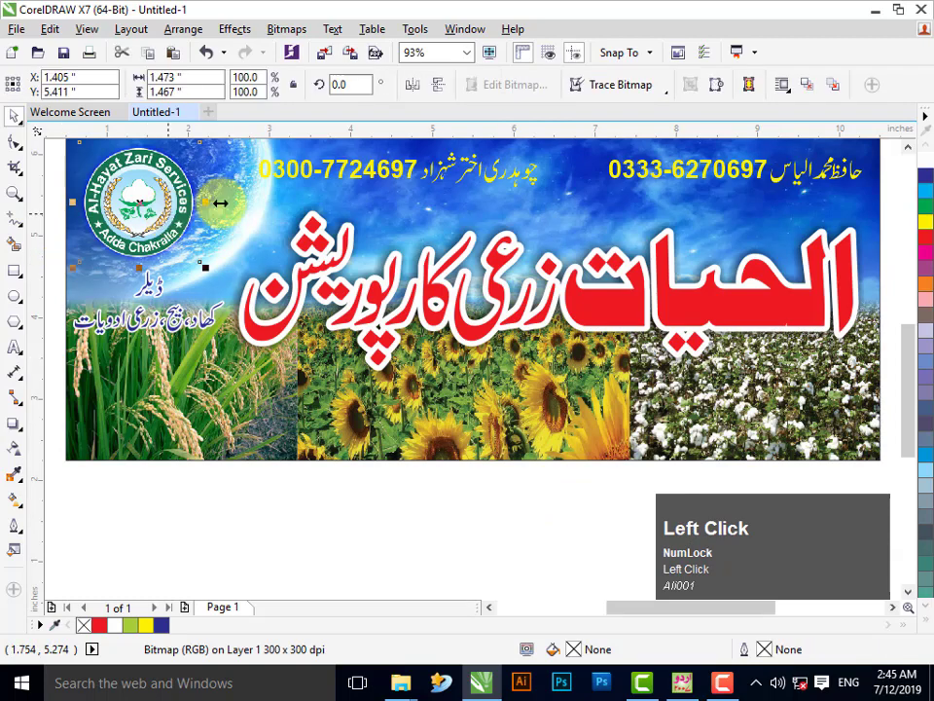
pyautogui.click(442, 169)
pyautogui.moveTo(442, 169); pyautogui.dragTo(442, 178)
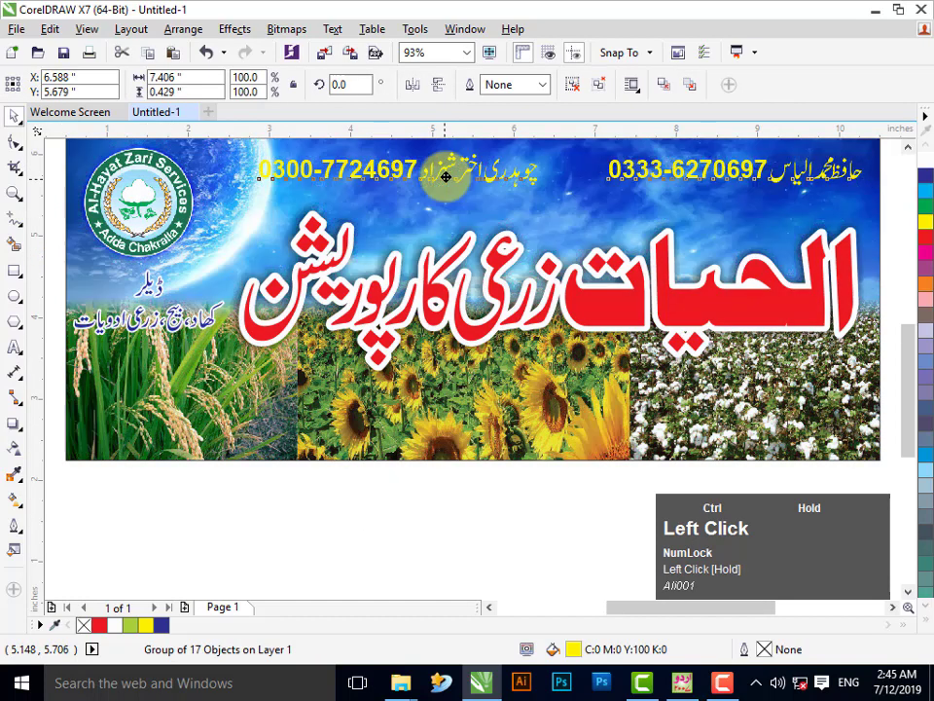
# - Give the names text a 4.0 pt white outline with overprint and rounded corners
pyautogui.rightClick(926, 167)
pyautogui.click(538, 85)
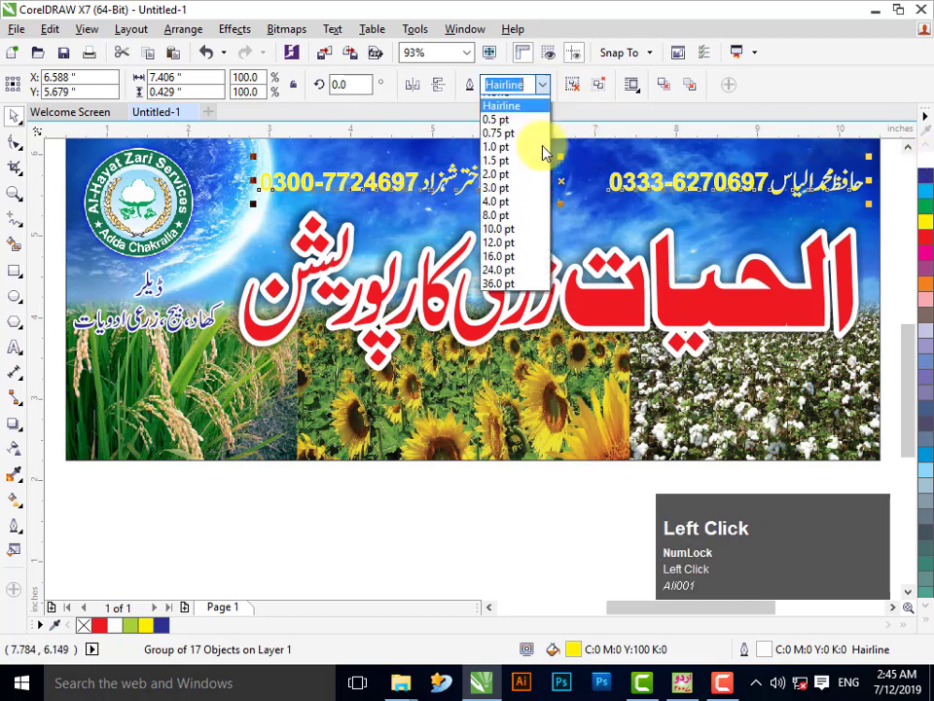
pyautogui.click(523, 209)
pyautogui.press('F12')
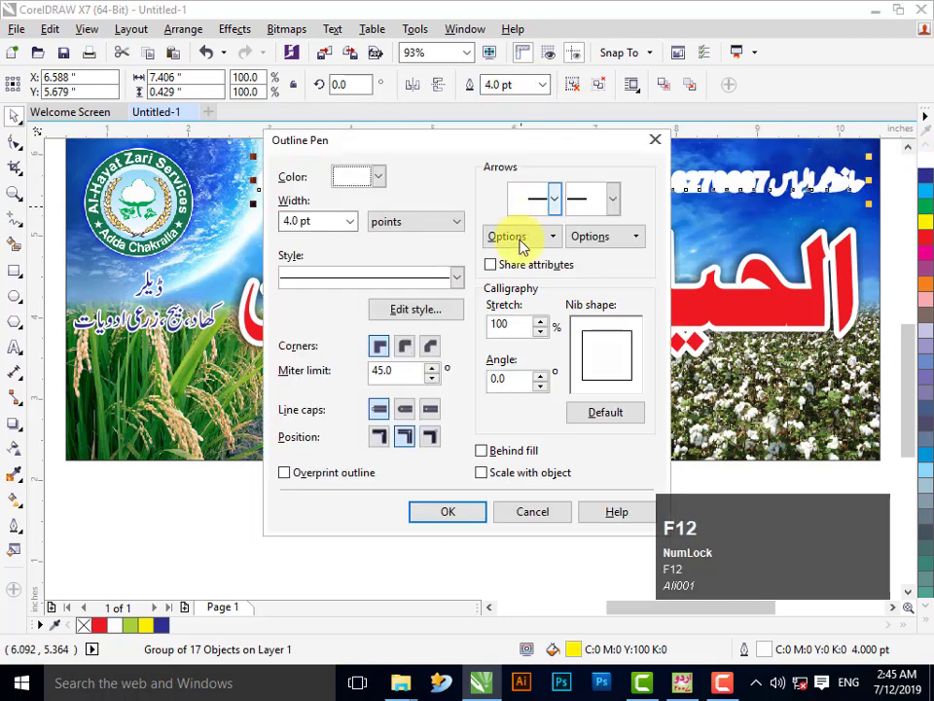
pyautogui.click(313, 475)
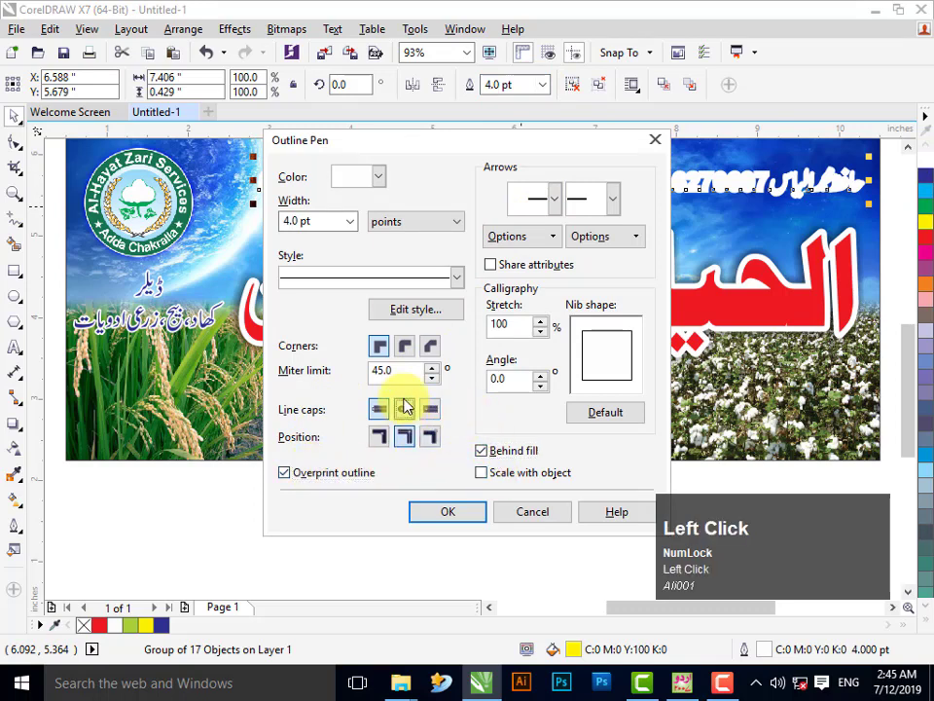
pyautogui.click(403, 347)
pyautogui.click(448, 512)
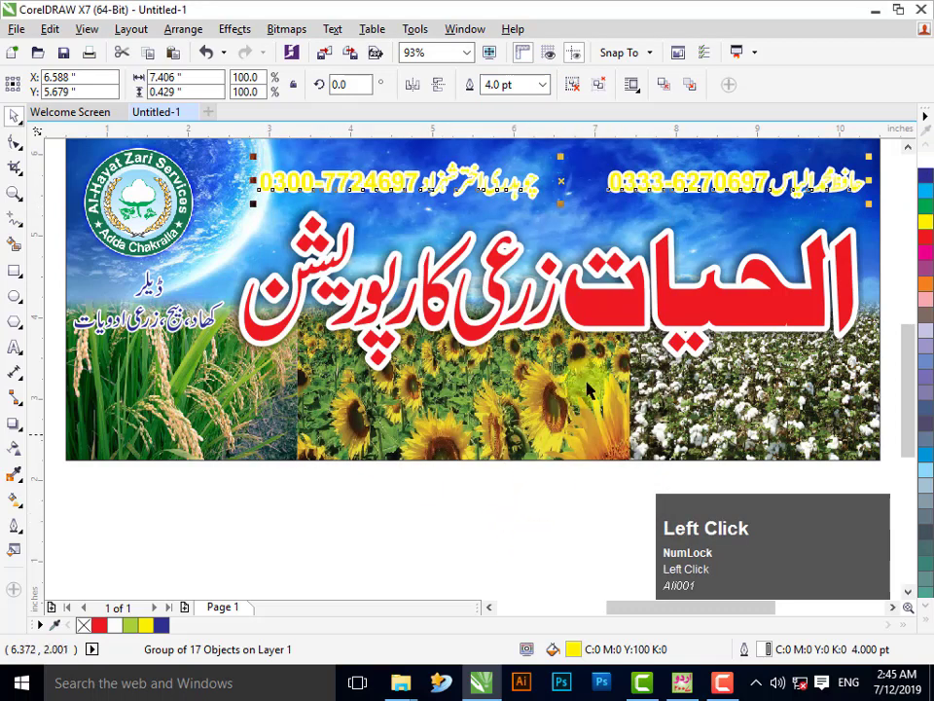
# - Recolour the names and phone numbers magenta from the extended palette
pyautogui.click(925, 258)
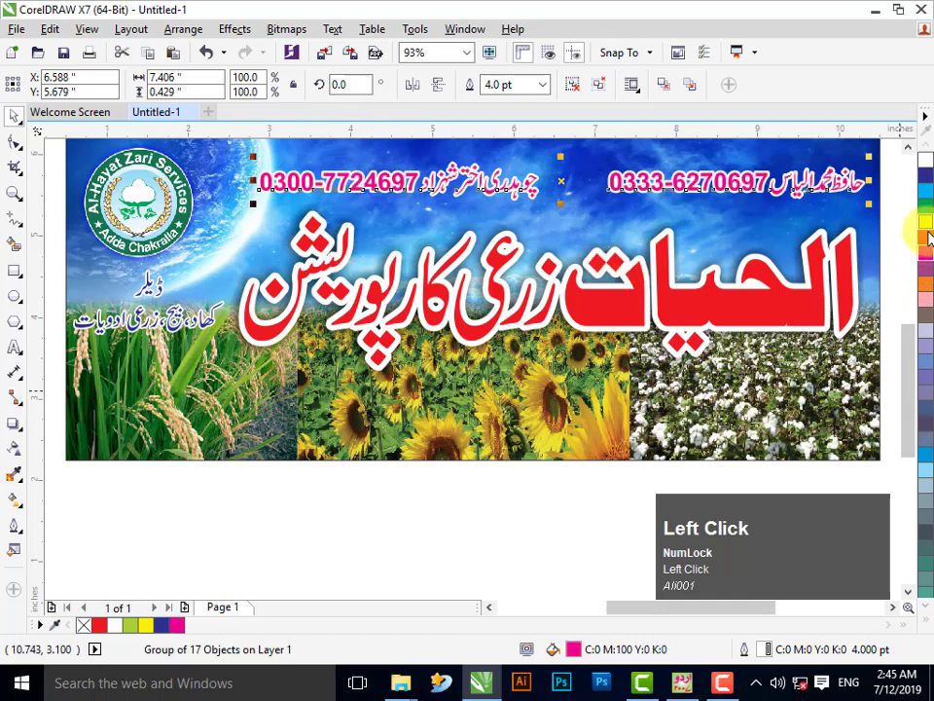
pyautogui.click(918, 619)
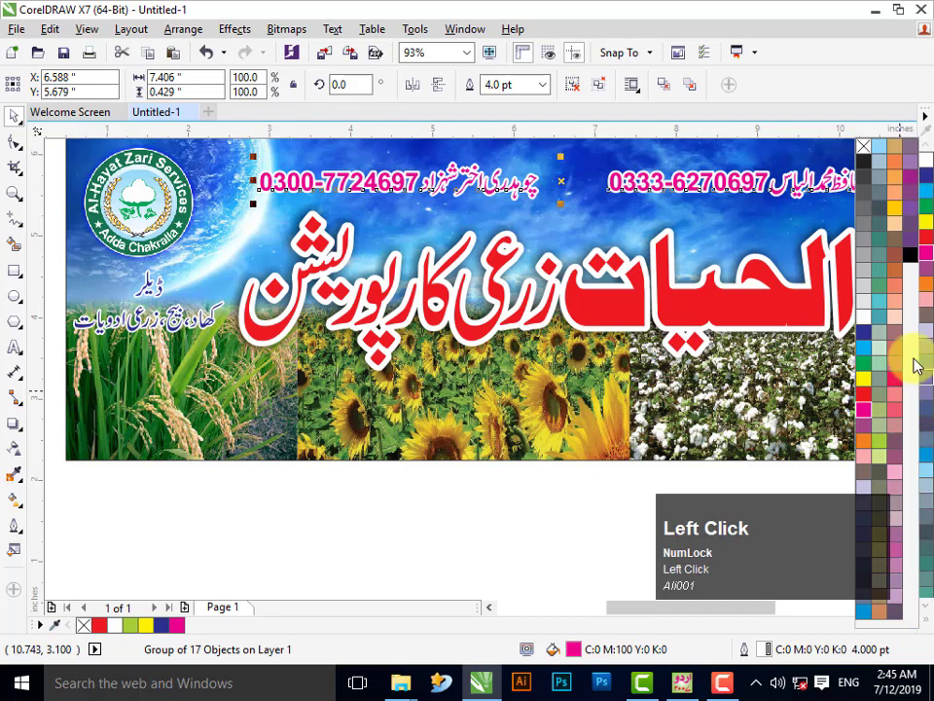
pyautogui.click(910, 181)
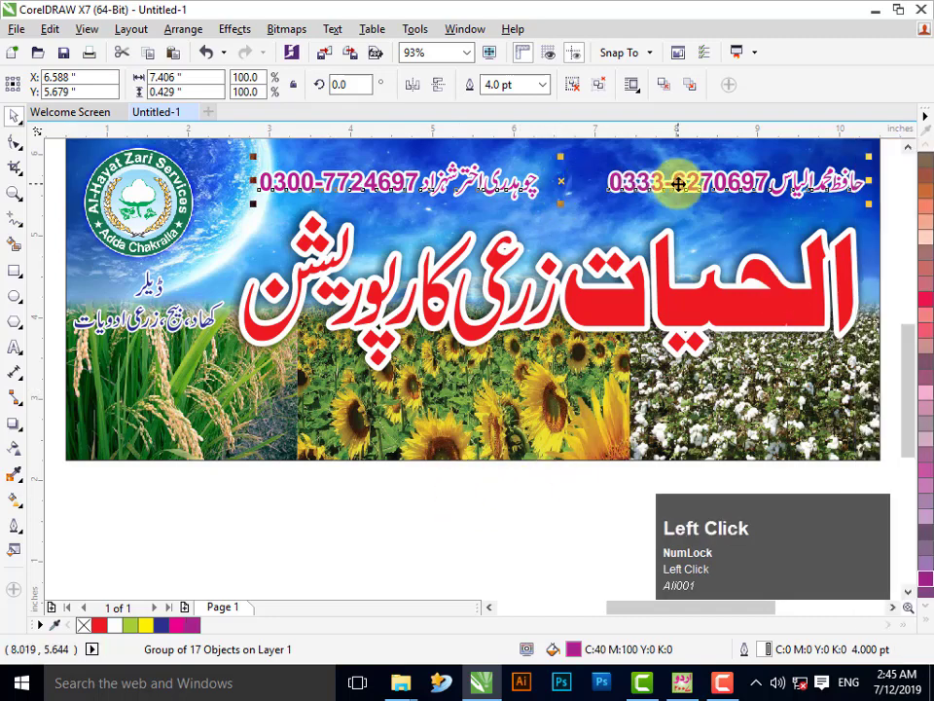
# - Ungroup the text, then group the left and right name-and-number blocks separately
pyautogui.hotkey('ctrl', 'u')
pyautogui.moveTo(564, 139); pyautogui.dragTo(431, 194)
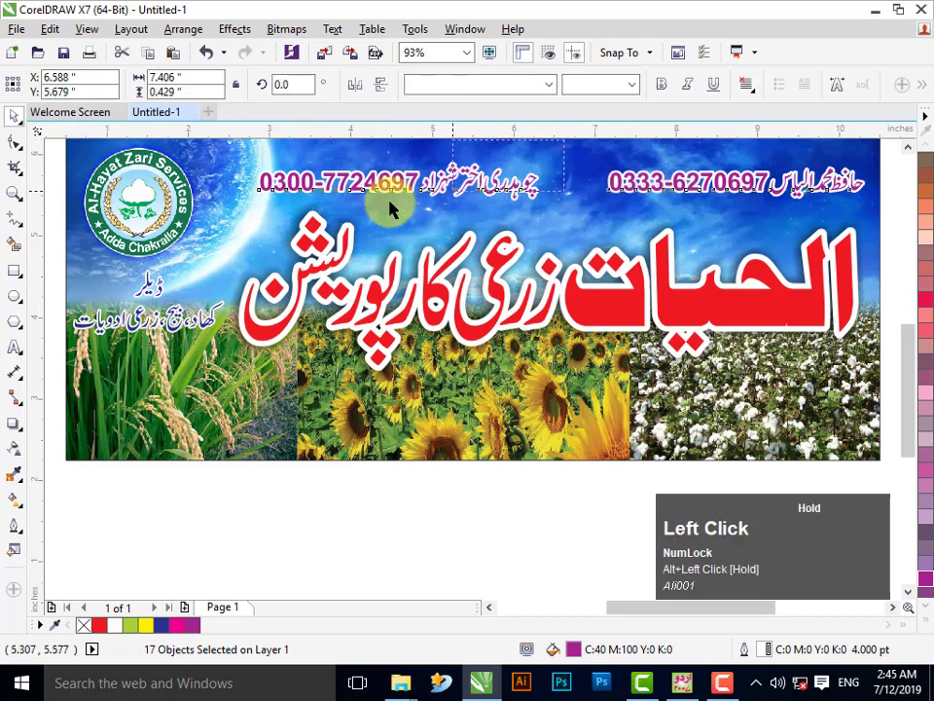
pyautogui.moveTo(231, 258); pyautogui.dragTo(234, 255)
pyautogui.hotkey('ctrl', 'g')
pyautogui.moveTo(850, 245); pyautogui.dragTo(540, 150)
pyautogui.hotkey('ctrl', 'g')
# - Undo an accidental title move, shift the left name block right, and zoom out to the page
pyautogui.moveTo(534, 220); pyautogui.dragTo(531, 185)
pyautogui.hotkey('ctrl', 'z')
pyautogui.click(508, 193)
pyautogui.press('Escape')
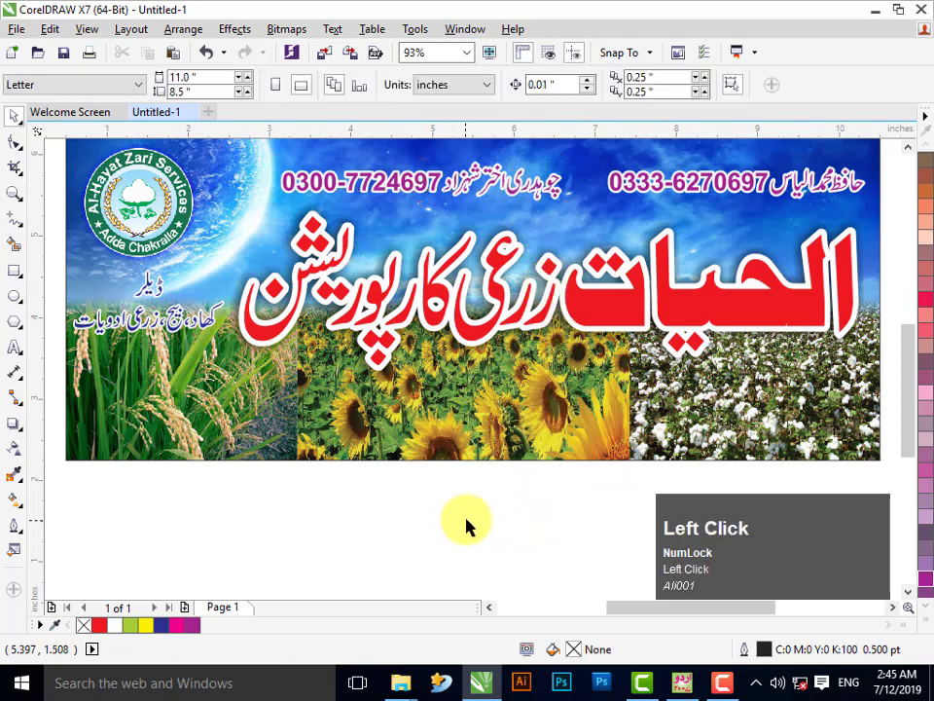
pyautogui.press('F3')
# - Raise the whole selected banner slightly and view it in Full-Screen Preview
pyautogui.moveTo(210, 246); pyautogui.dragTo(739, 529)
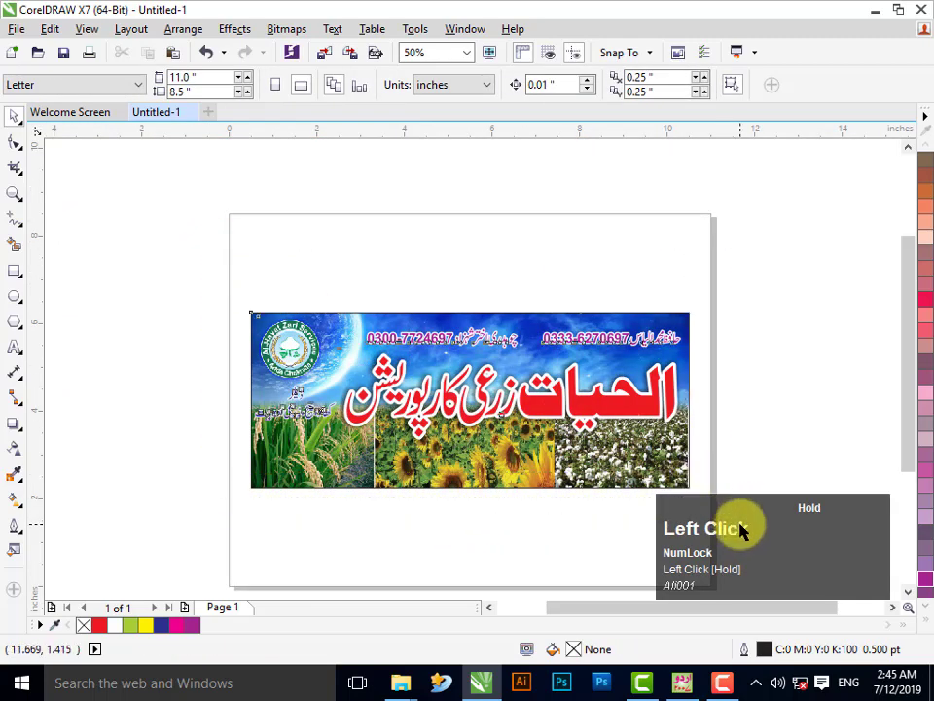
pyautogui.moveTo(629, 440); pyautogui.dragTo(621, 412)
pyautogui.click(498, 58)
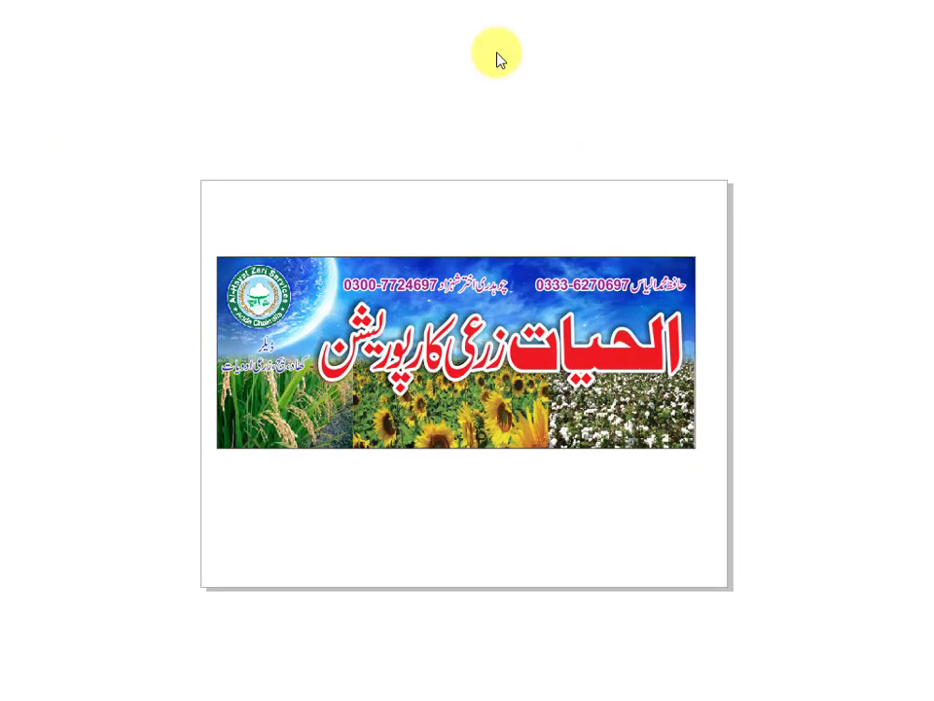